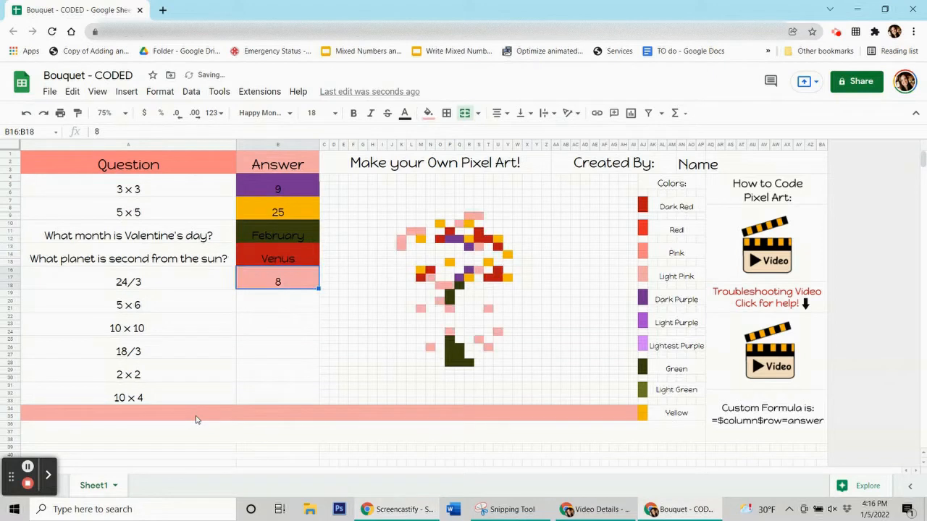
# Enter the remaining answers 30, 100, 6, 4 and 40 down the Answer column.
pyautogui.press('Return')
pyautogui.write('100')
pyautogui.press('Return')
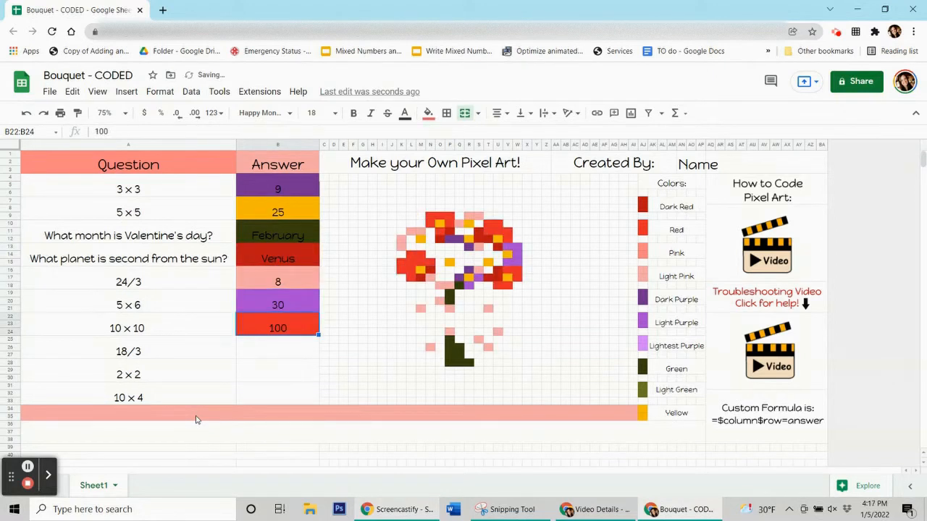
pyautogui.write('6')
pyautogui.press('Return')
pyautogui.write('4')
pyautogui.press('Return')
pyautogui.write('40')
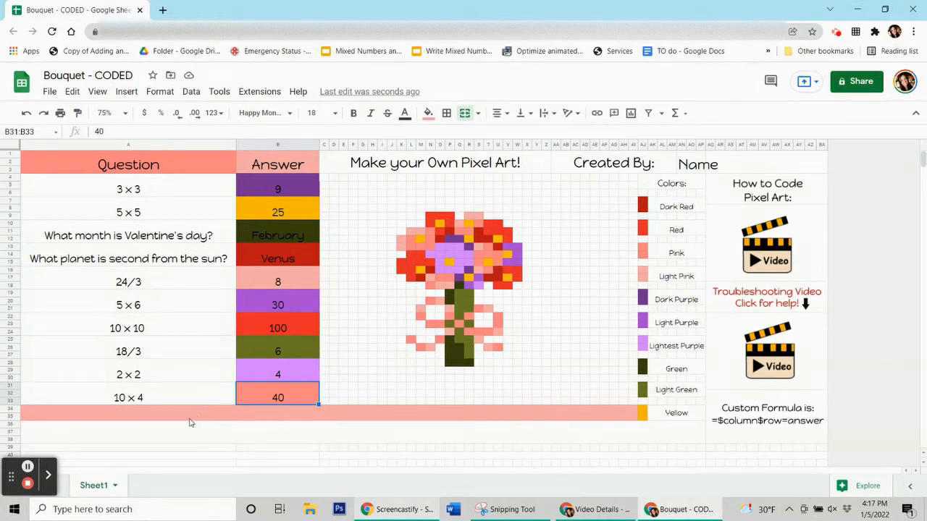
pyautogui.click(27, 483)
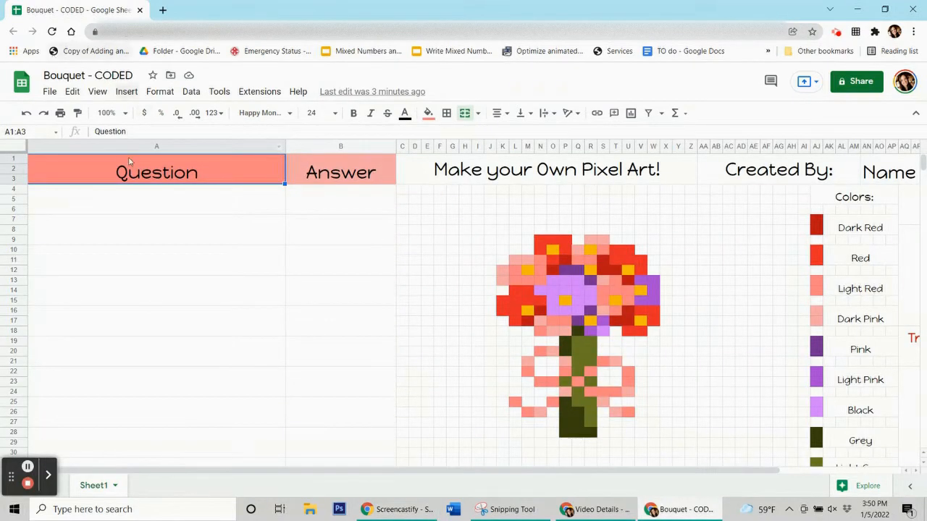
# Zoom the sheet to 75% and look over the question and answer cells.
pyautogui.click(124, 115)
pyautogui.click(110, 155)
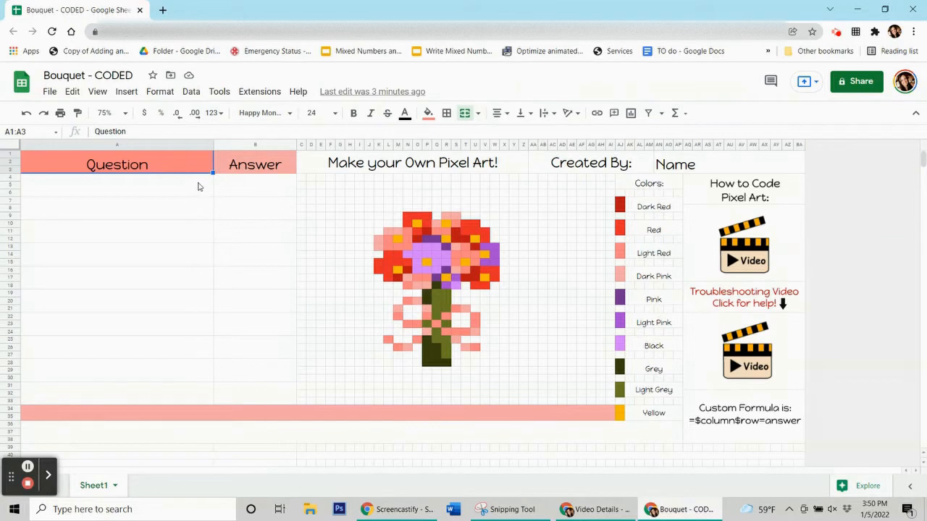
pyautogui.click(201, 232)
pyautogui.click(203, 259)
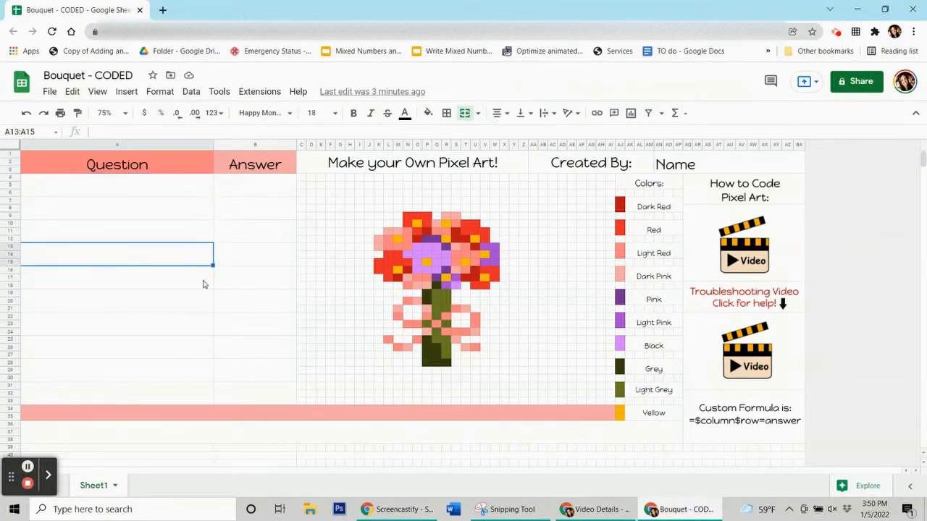
pyautogui.click(203, 284)
pyautogui.click(254, 190)
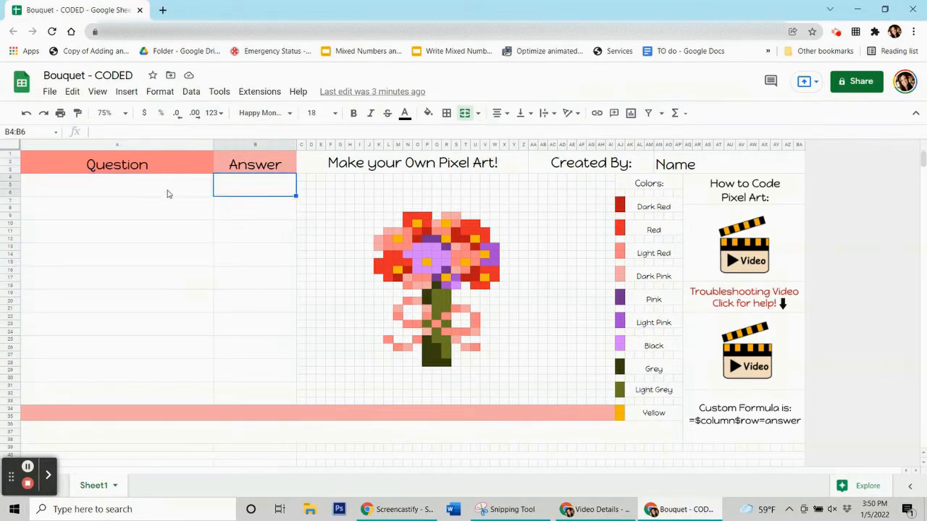
# Enter questions 3 x 3 and 5 x 5 in column A, with answers 9 and 25 beside them.
pyautogui.click(168, 193)
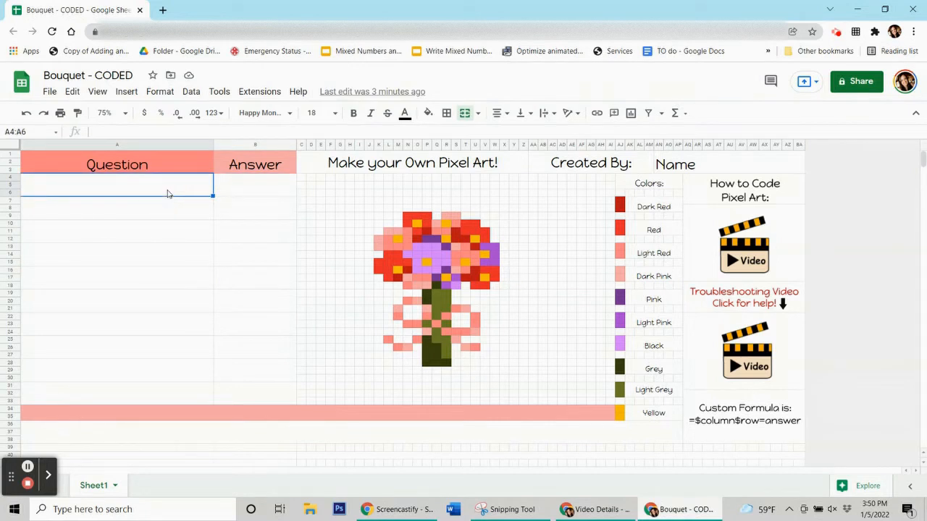
pyautogui.write('3 x 3')
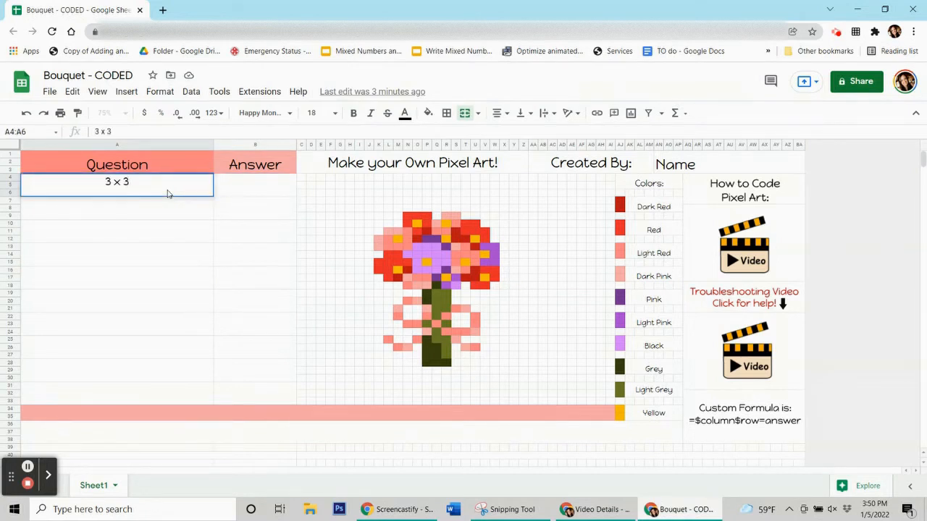
pyautogui.click(228, 182)
pyautogui.write('9')
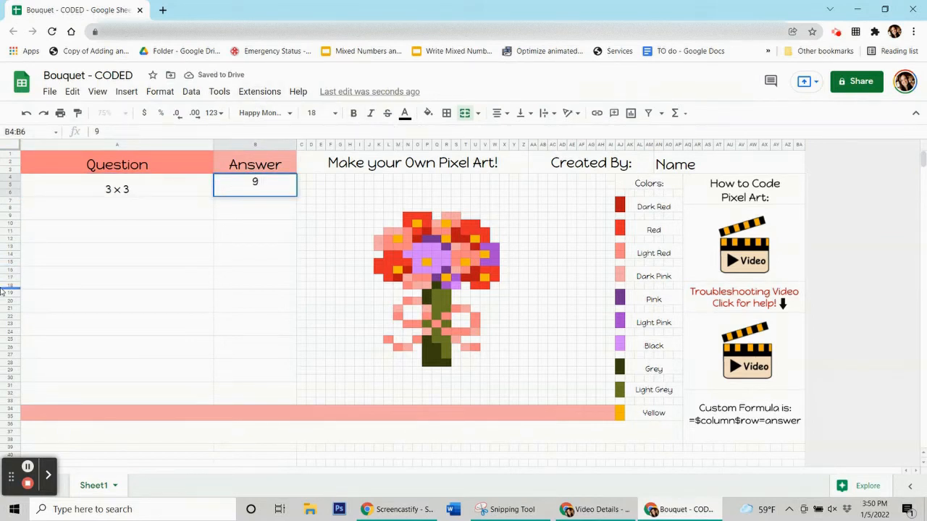
pyautogui.click(138, 210)
pyautogui.write('5 x 5')
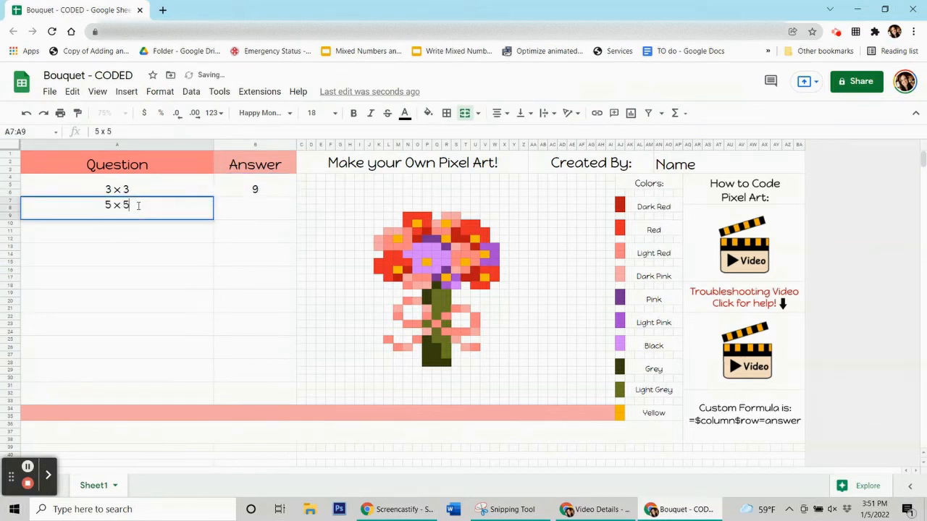
pyautogui.click(239, 207)
pyautogui.write('25')
pyautogui.click(148, 233)
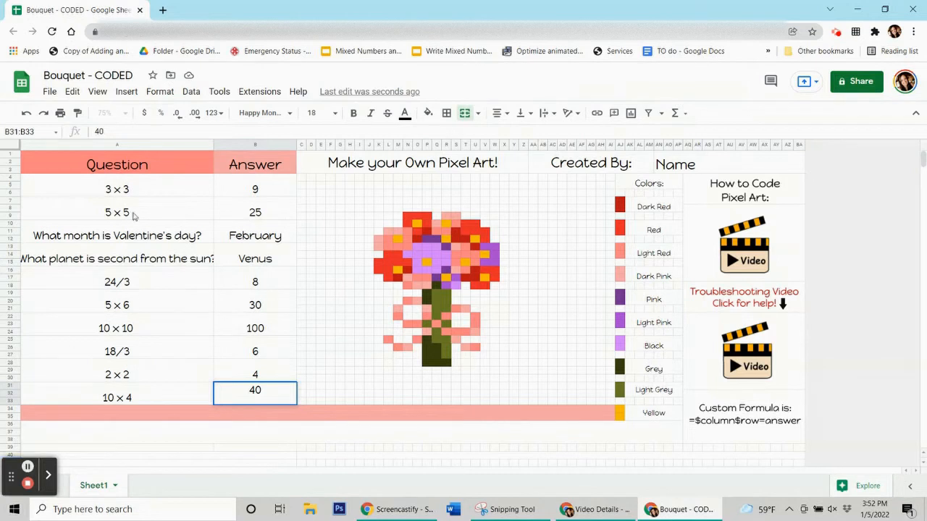
pyautogui.click(254, 217)
pyautogui.click(255, 240)
pyautogui.click(254, 263)
pyautogui.click(257, 286)
pyautogui.click(262, 309)
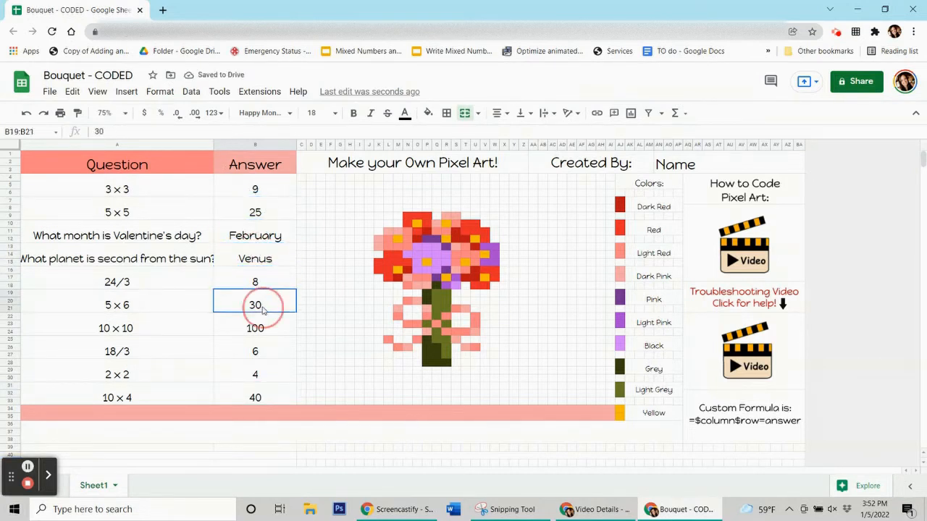
pyautogui.click(258, 325)
pyautogui.click(261, 352)
pyautogui.click(267, 375)
pyautogui.click(269, 394)
pyautogui.click(242, 187)
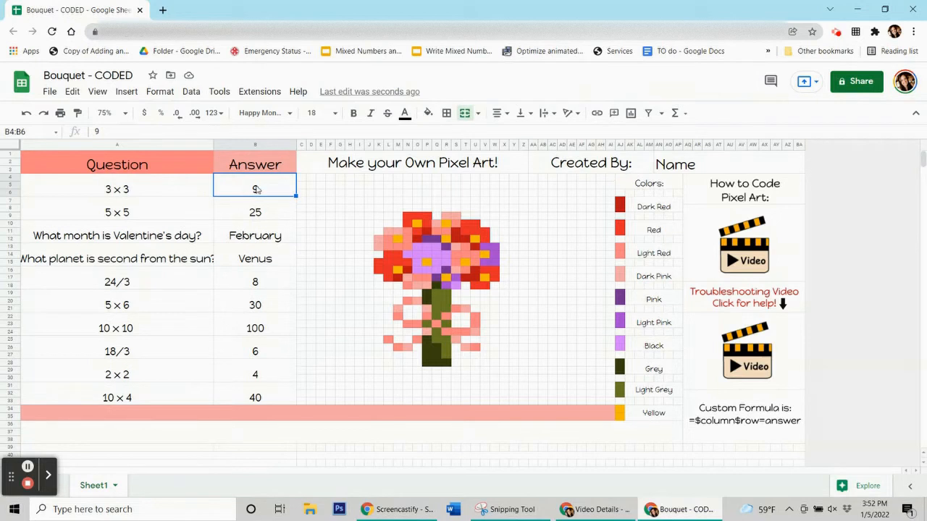
pyautogui.click(254, 190)
pyautogui.click(428, 246)
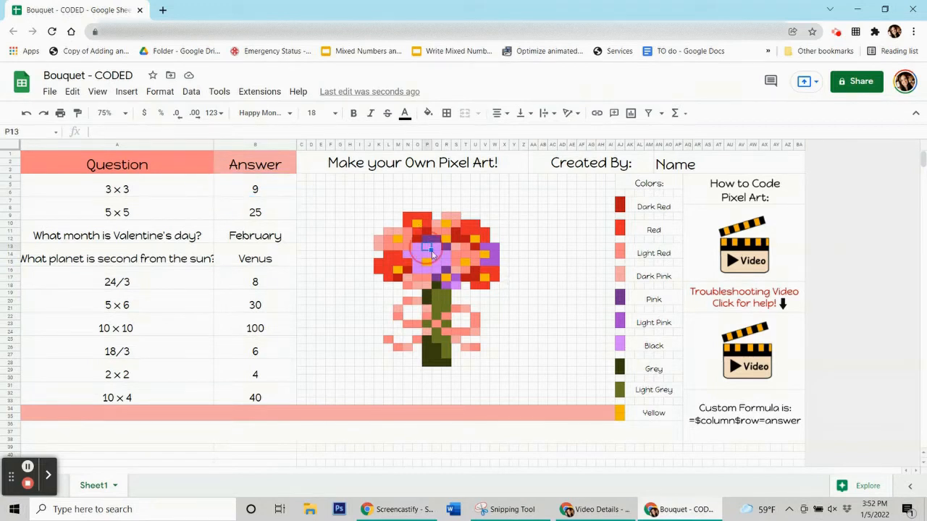
pyautogui.click(257, 215)
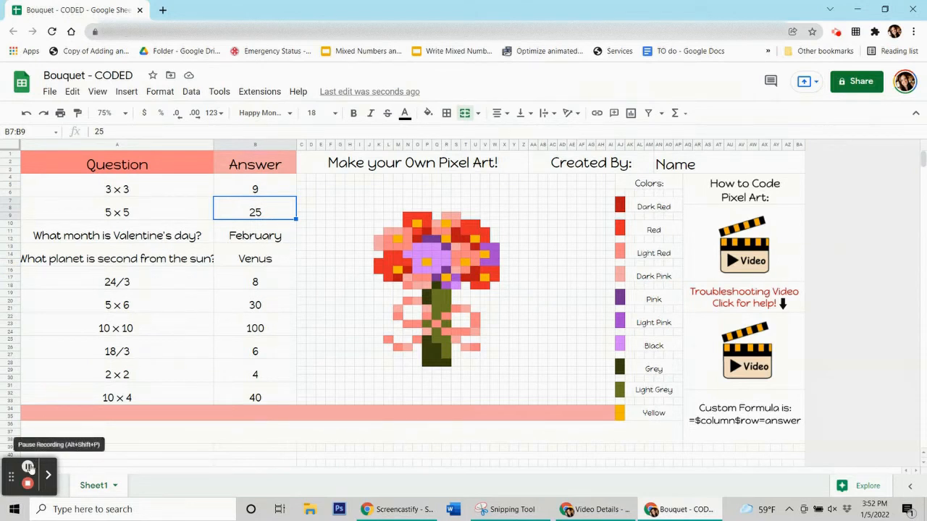
pyautogui.press('Down')
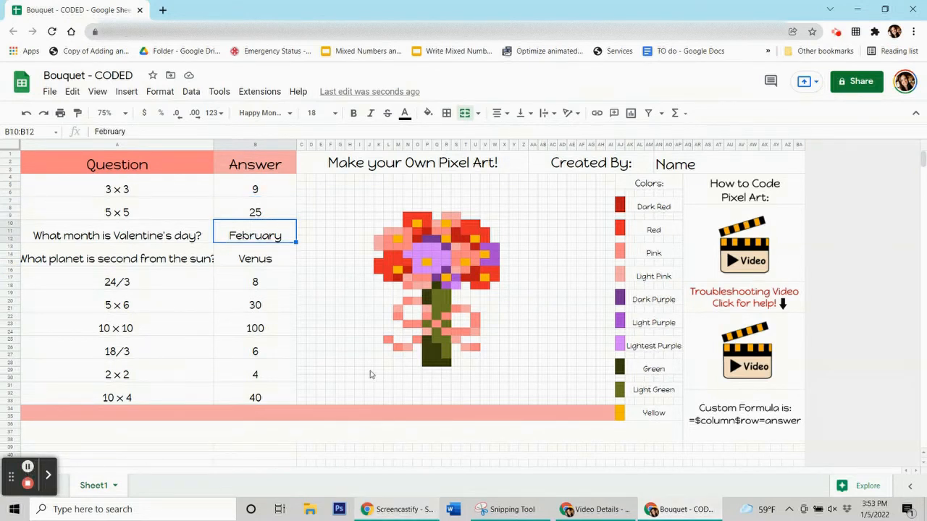
pyautogui.click(239, 189)
pyautogui.click(233, 209)
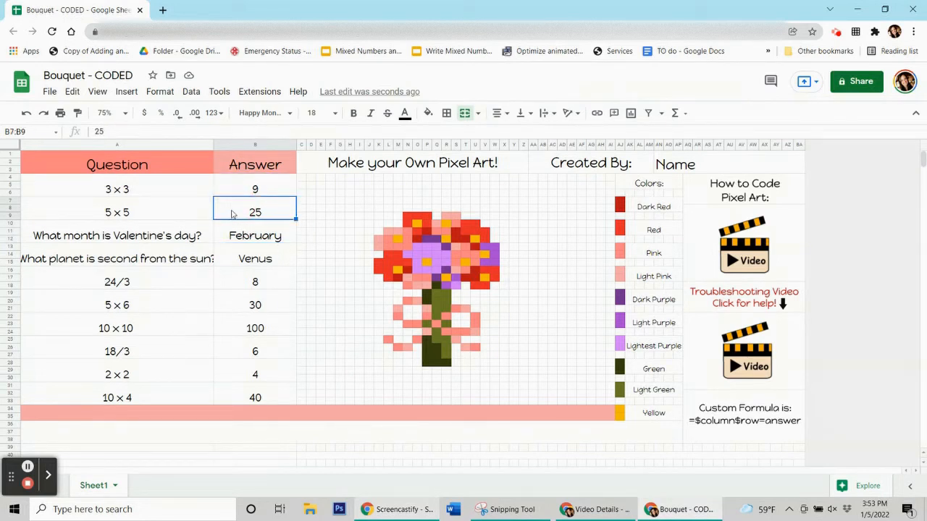
pyautogui.click(235, 195)
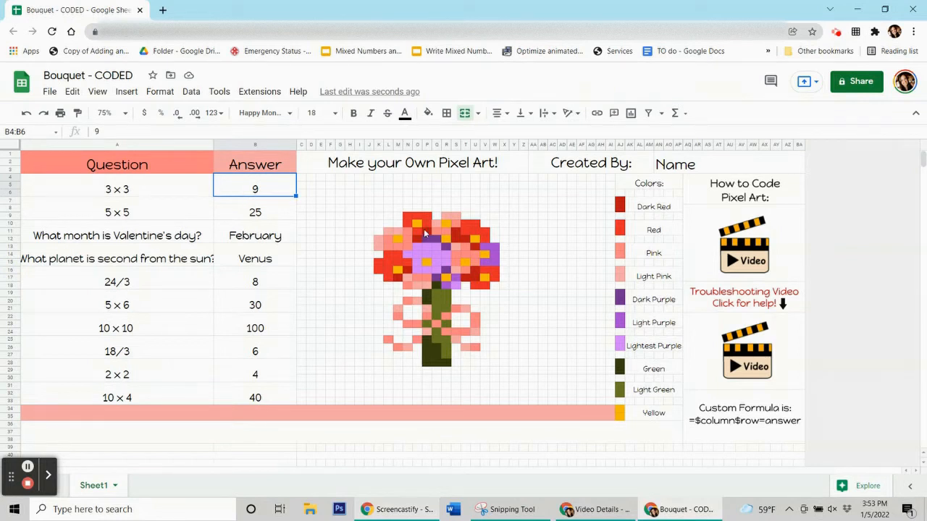
pyautogui.click(409, 187)
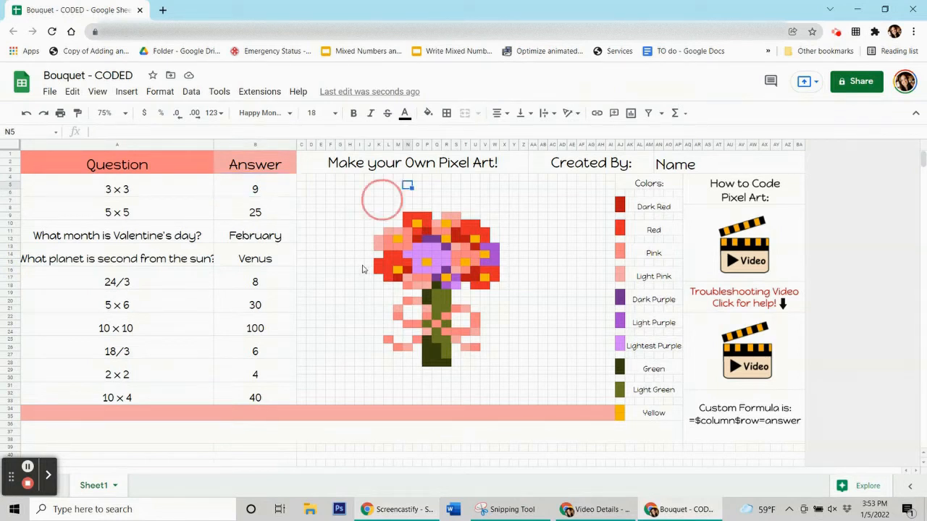
pyautogui.click(239, 265)
pyautogui.click(257, 192)
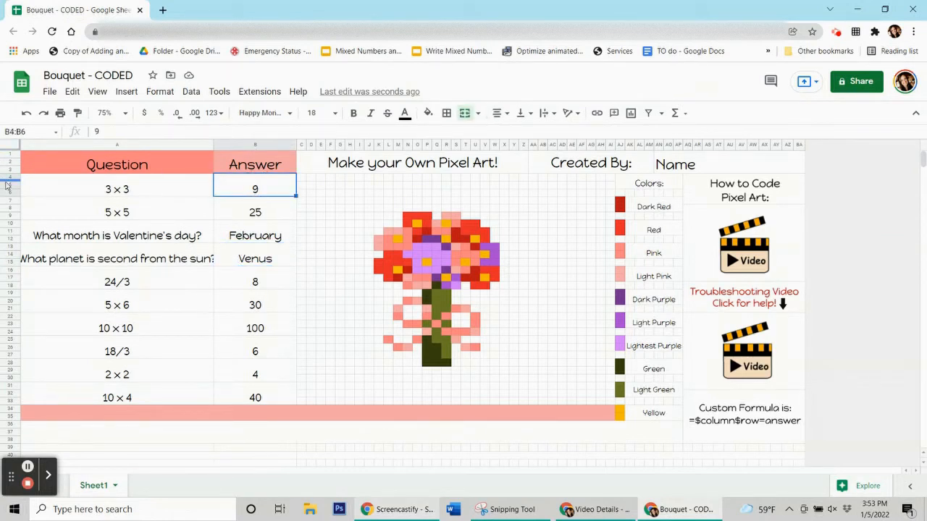
pyautogui.click(265, 191)
pyautogui.click(281, 193)
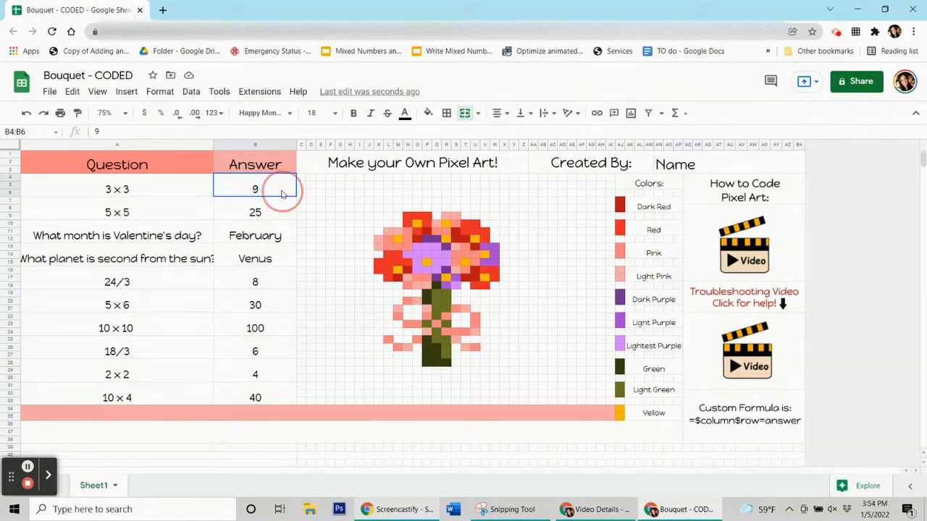
pyautogui.click(254, 148)
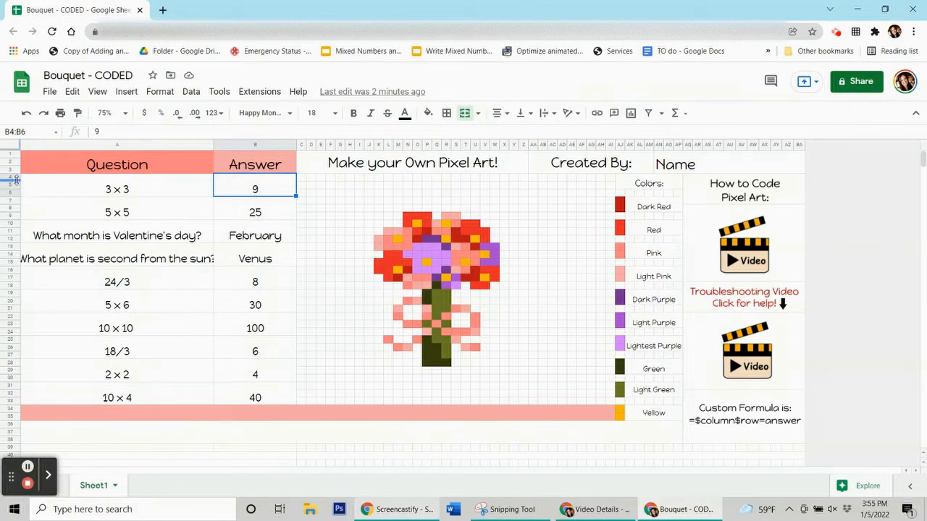
pyautogui.click(238, 193)
pyautogui.click(274, 192)
pyautogui.click(259, 211)
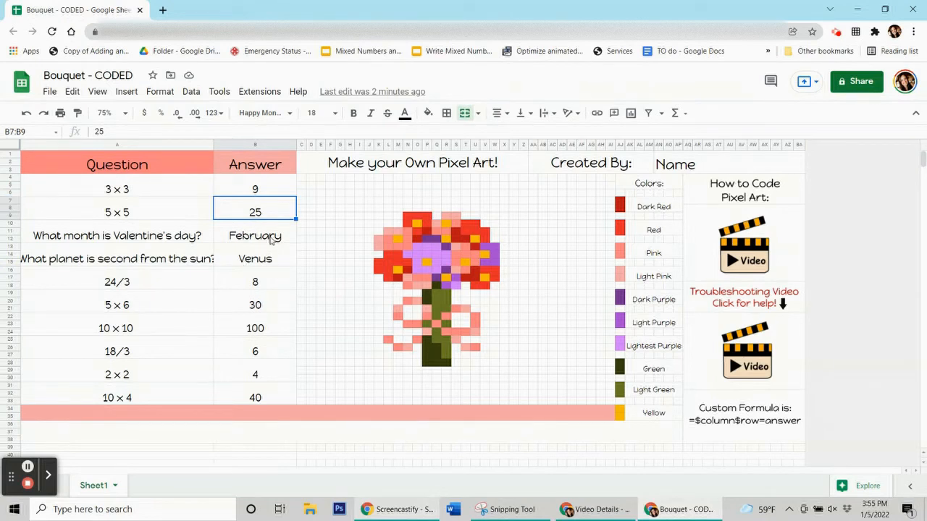
pyautogui.click(271, 241)
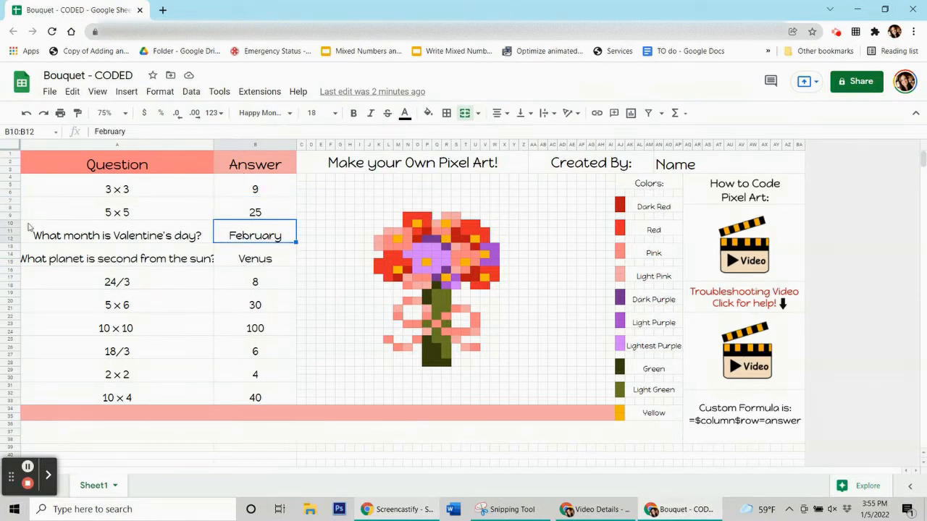
pyautogui.click(246, 265)
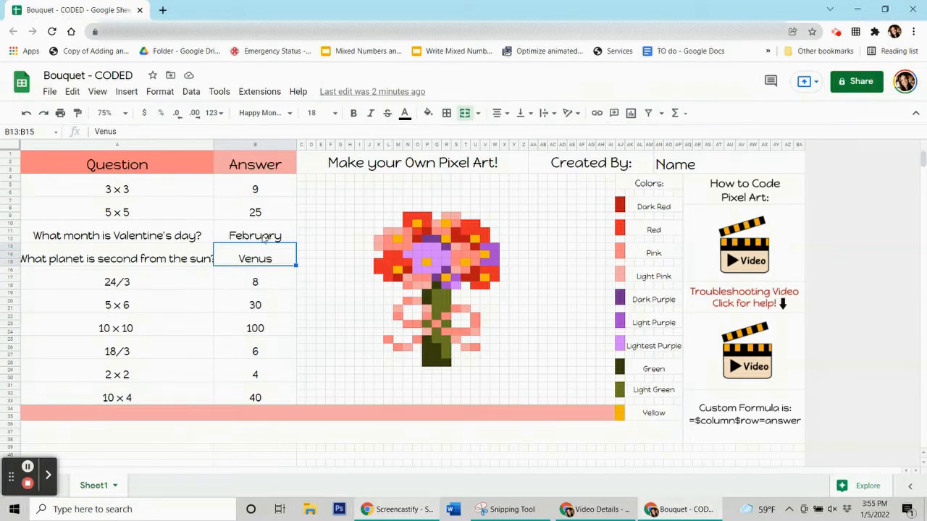
pyautogui.click(263, 214)
pyautogui.click(265, 190)
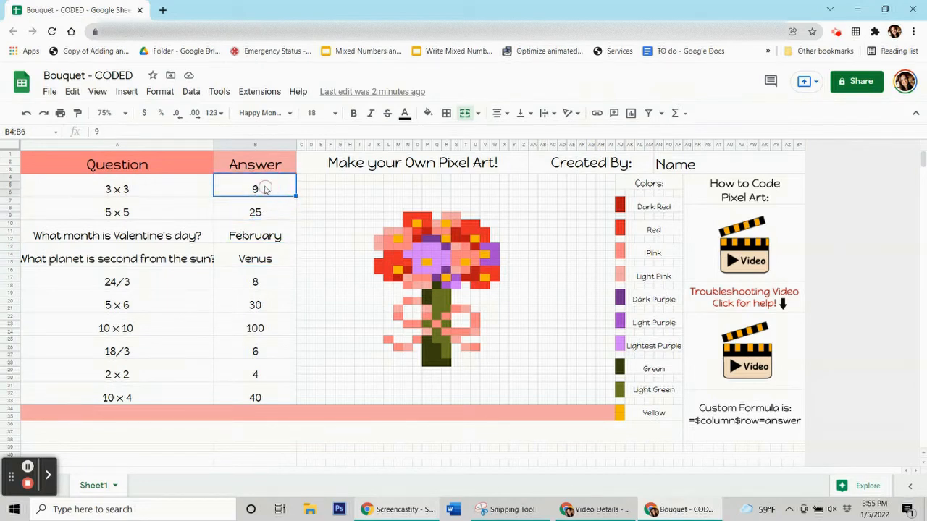
pyautogui.click(267, 213)
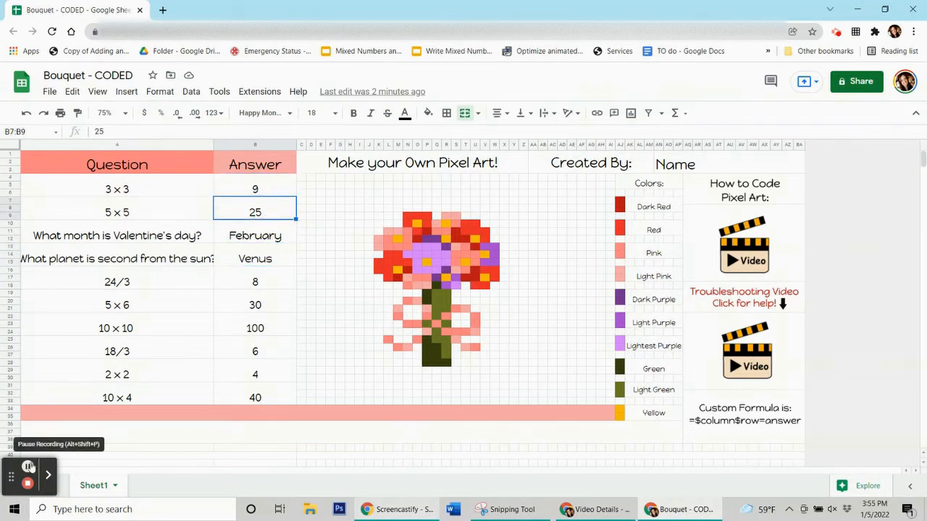
pyautogui.click(258, 186)
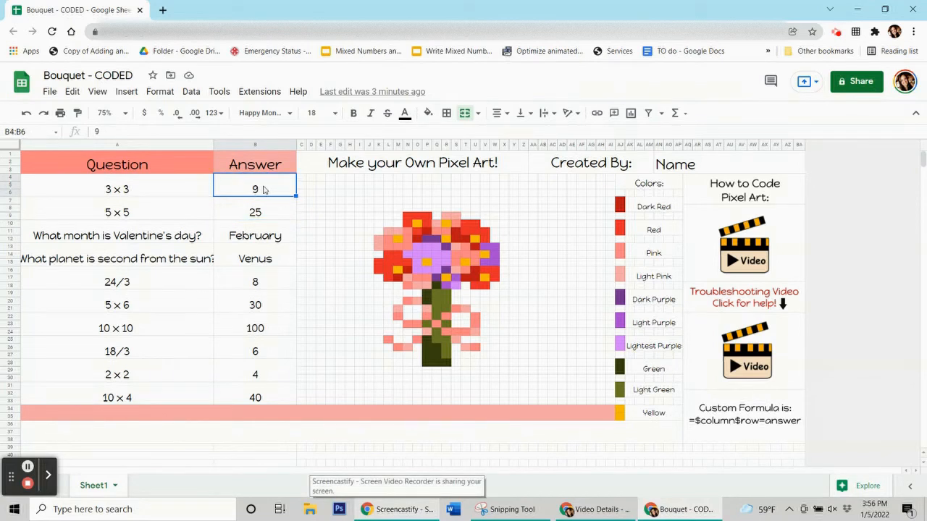
pyautogui.click(274, 213)
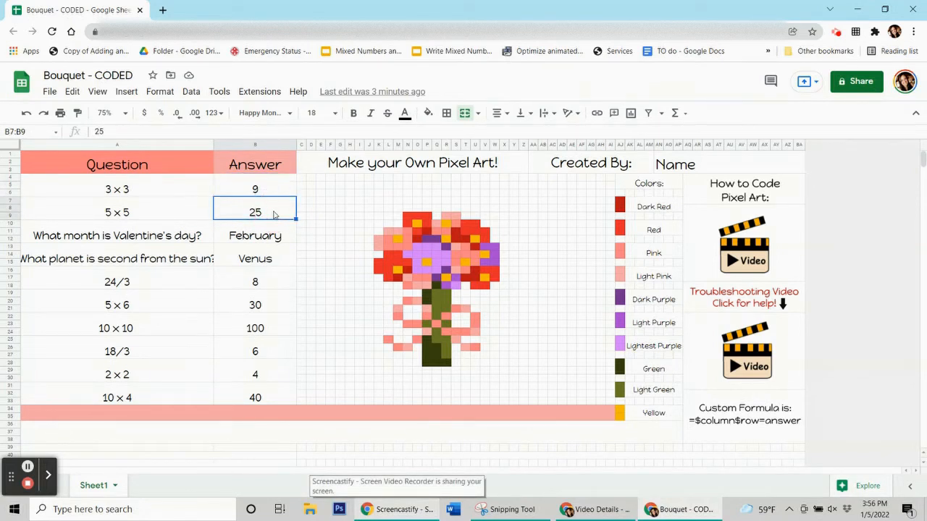
pyautogui.click(262, 249)
pyautogui.click(266, 240)
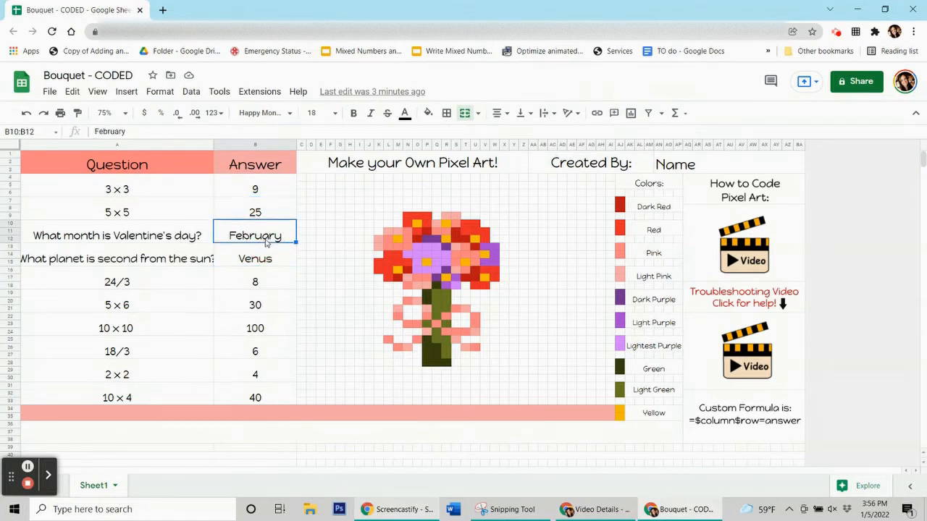
pyautogui.click(264, 187)
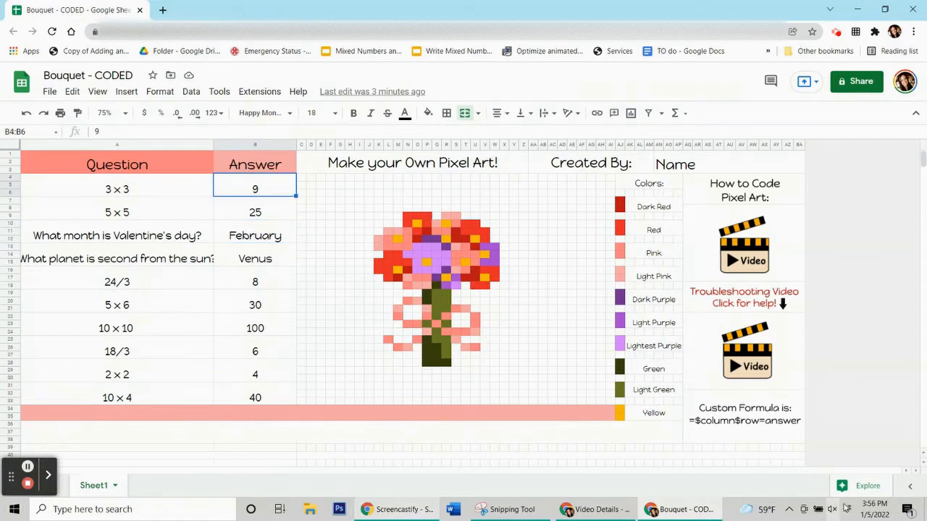
pyautogui.click(774, 414)
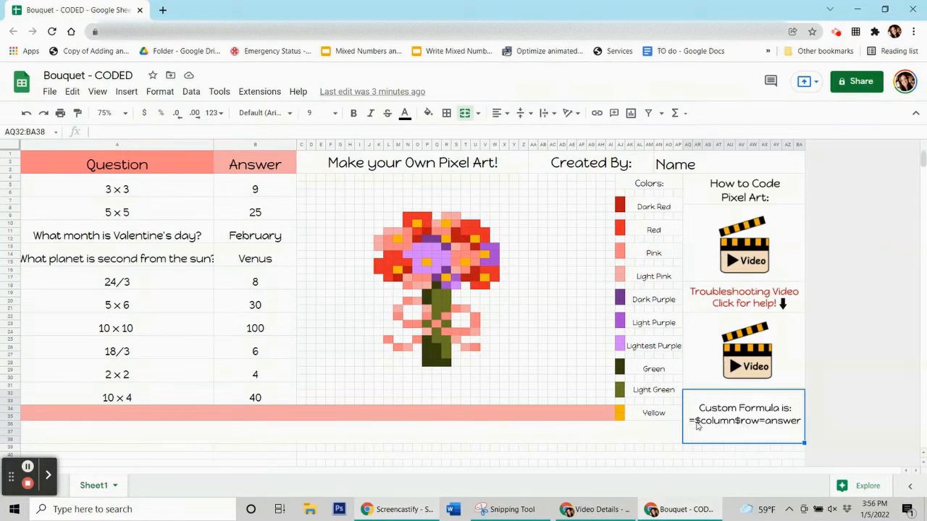
pyautogui.click(720, 426)
pyautogui.click(755, 424)
pyautogui.click(244, 182)
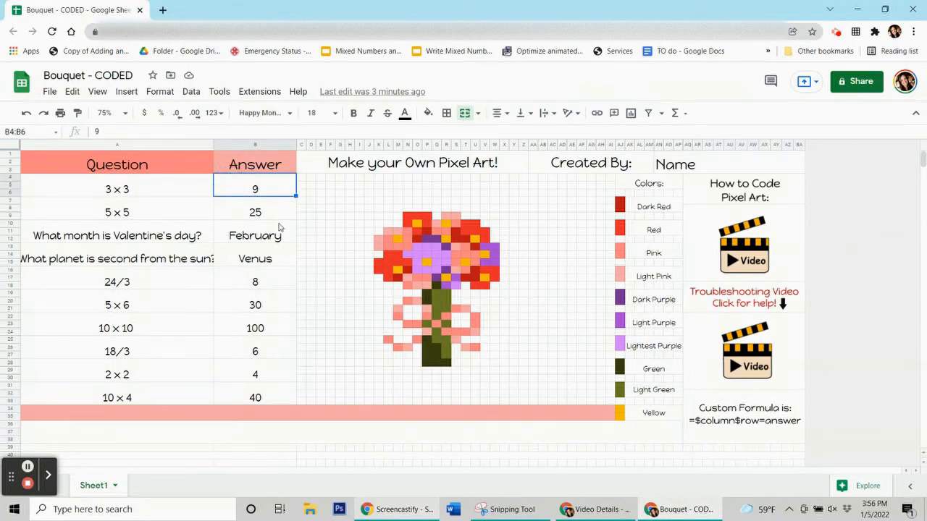
pyautogui.click(783, 428)
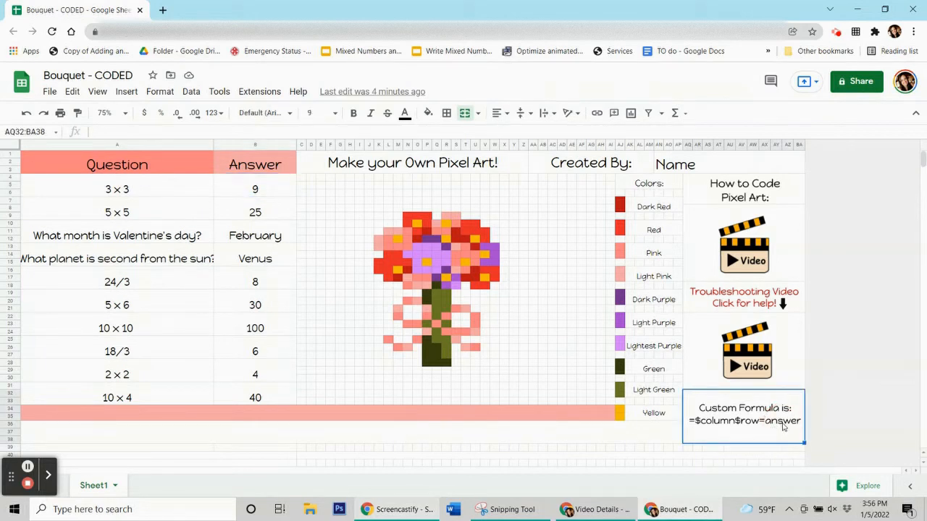
pyautogui.click(269, 187)
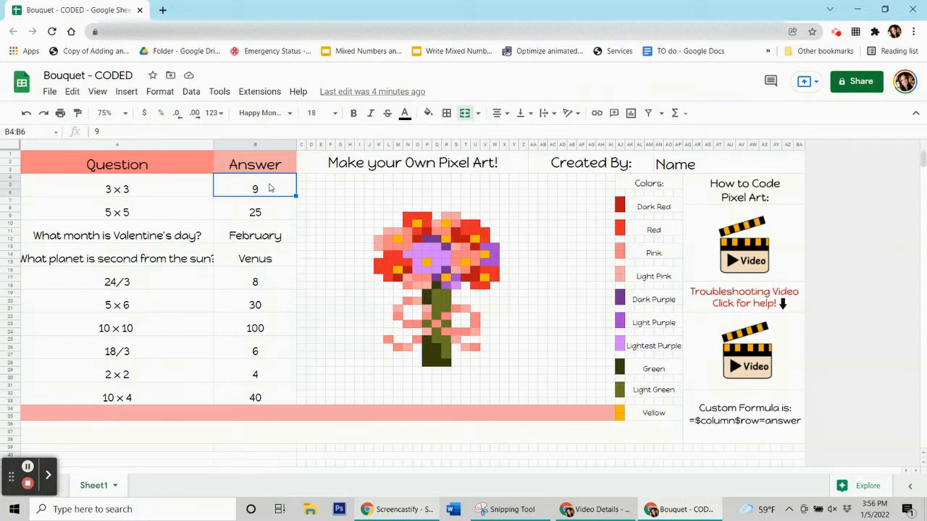
pyautogui.click(276, 208)
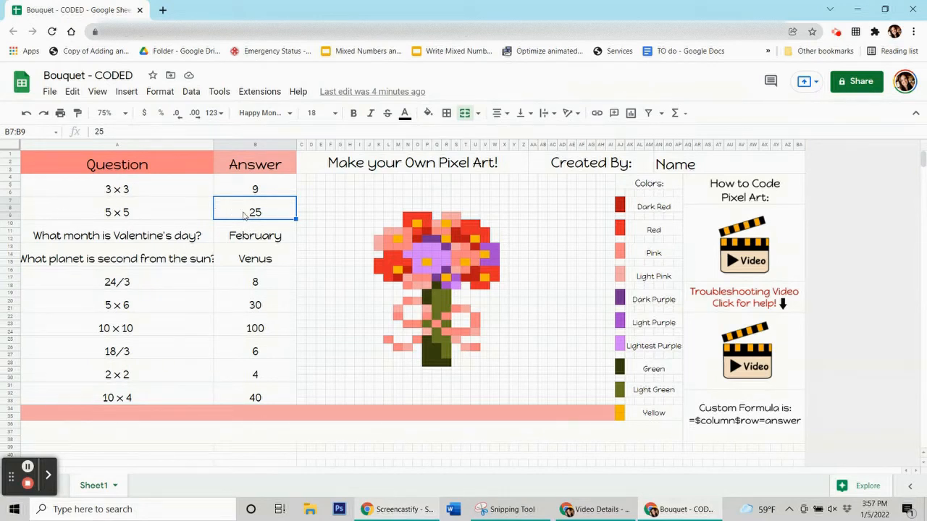
pyautogui.click(245, 214)
pyautogui.click(249, 240)
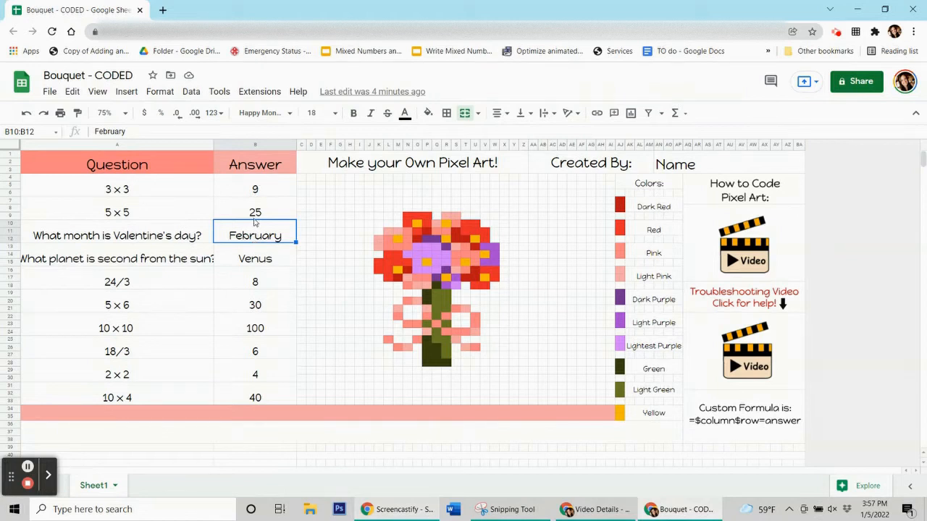
pyautogui.click(264, 262)
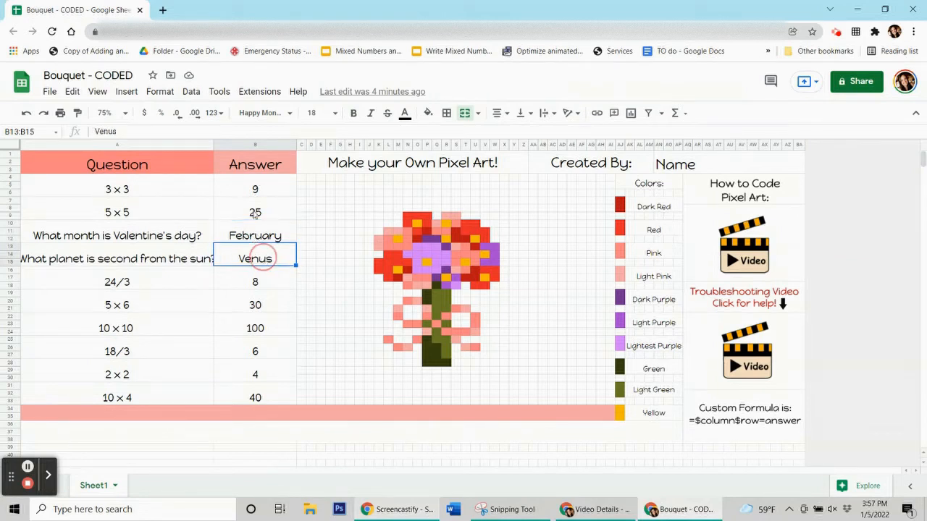
pyautogui.click(252, 190)
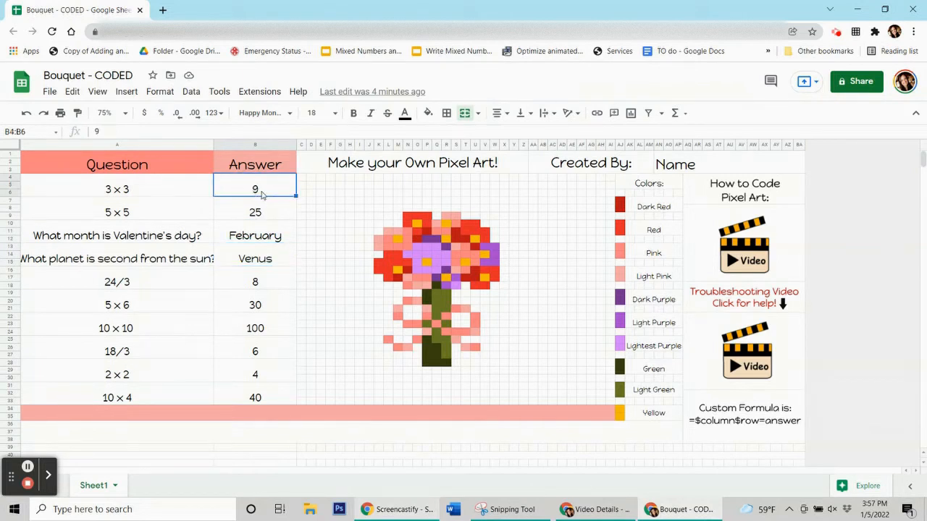
pyautogui.moveTo(261, 194)
pyautogui.mouseDown()
pyautogui.moveTo(253, 389)
pyautogui.moveTo(253, 192)
pyautogui.moveTo(271, 190)
pyautogui.mouseUp()
# Open Format > Conditional formatting to start a rule for B4:B6, and dismiss the link preview.
pyautogui.click(157, 93)
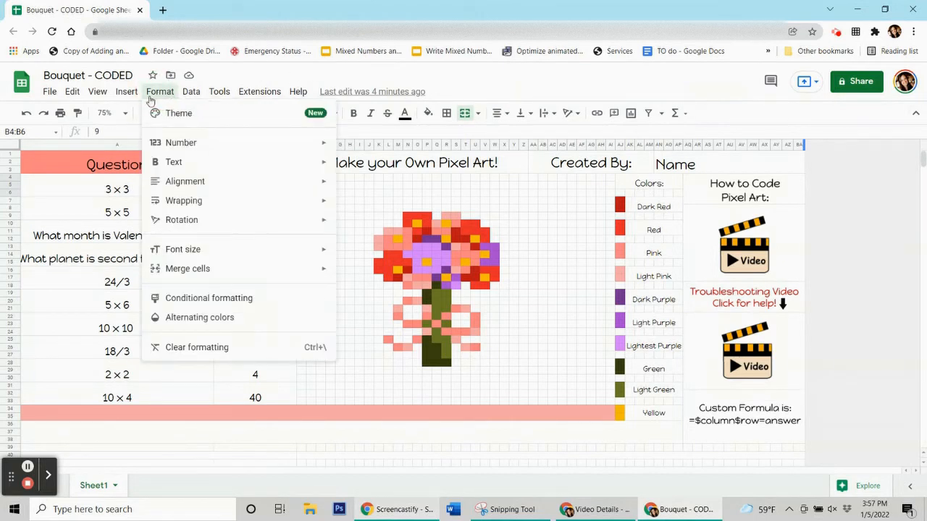
pyautogui.click(197, 300)
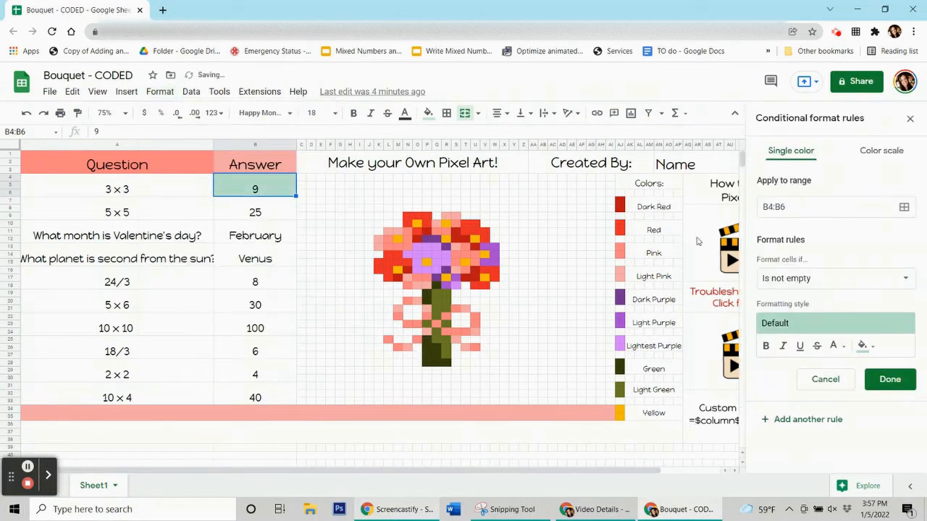
pyautogui.click(236, 195)
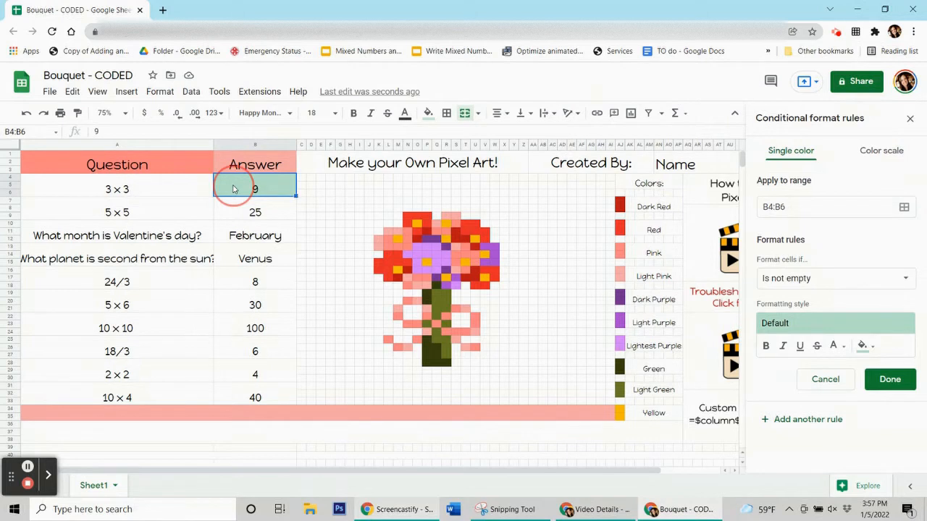
pyautogui.click(640, 220)
pyautogui.click(640, 230)
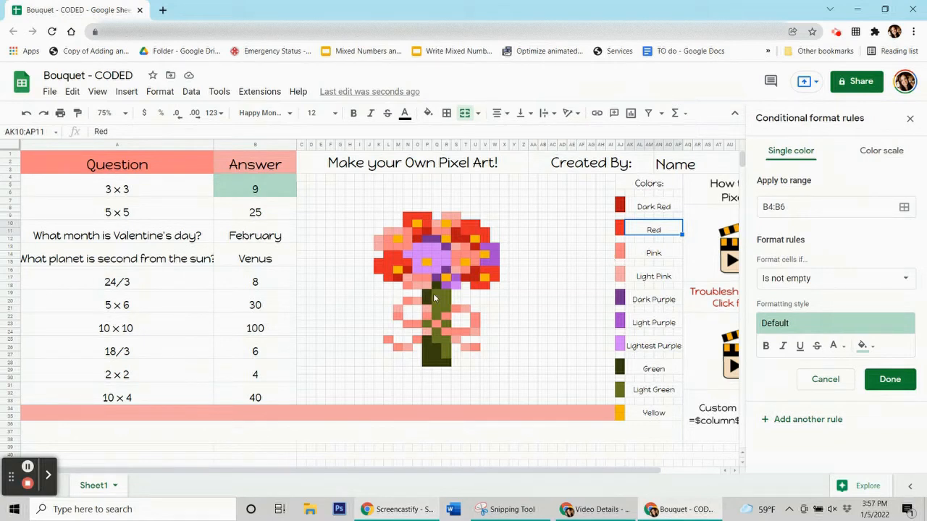
pyautogui.click(444, 271)
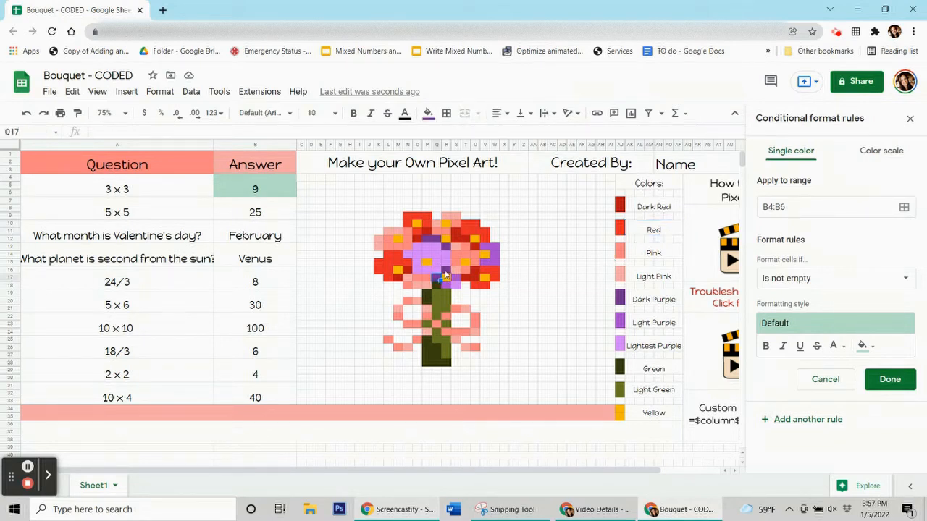
pyautogui.click(425, 247)
pyautogui.click(427, 240)
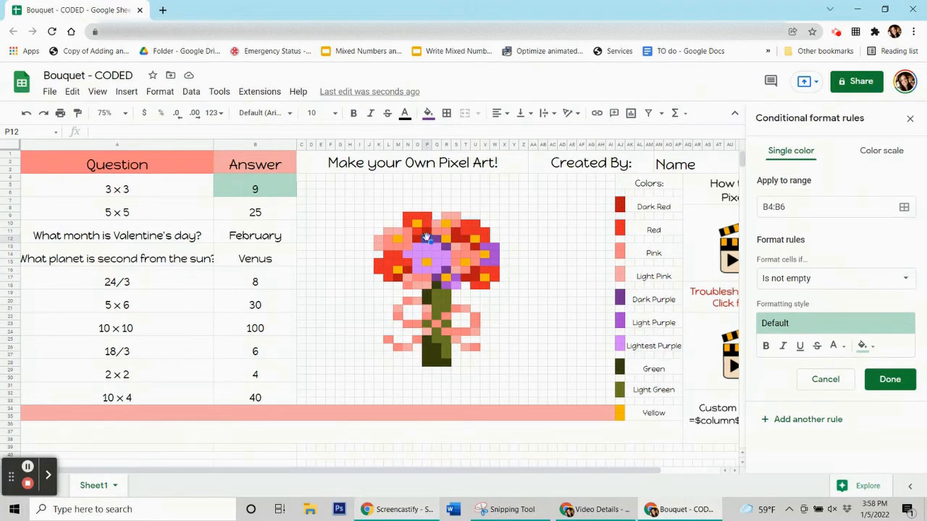
pyautogui.click(427, 115)
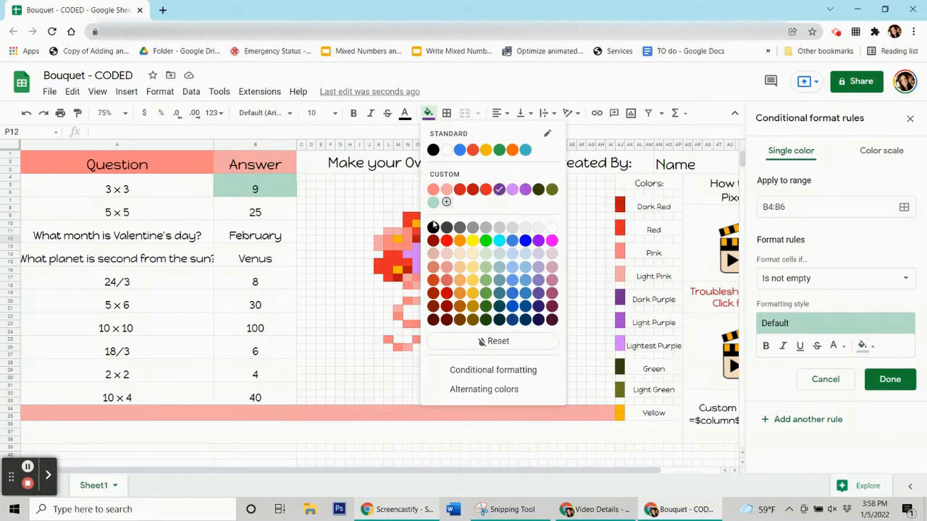
pyautogui.click(359, 197)
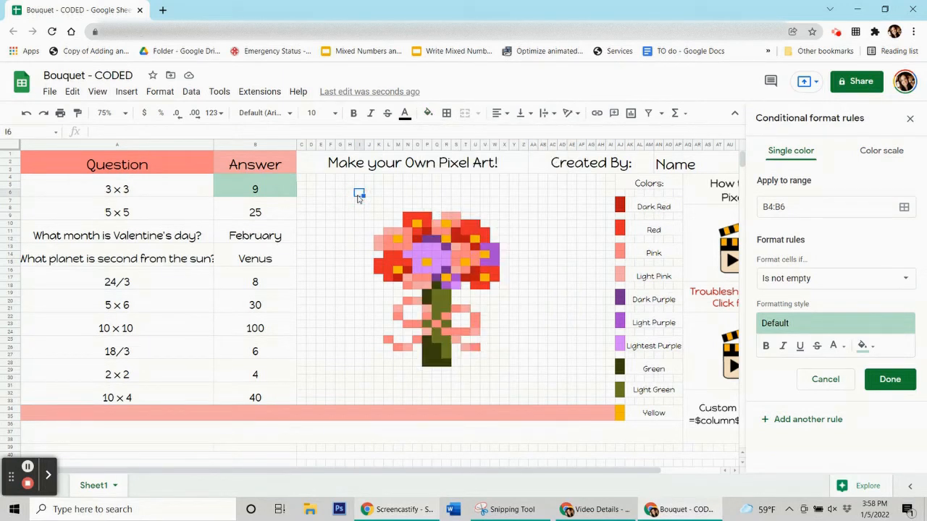
pyautogui.click(264, 190)
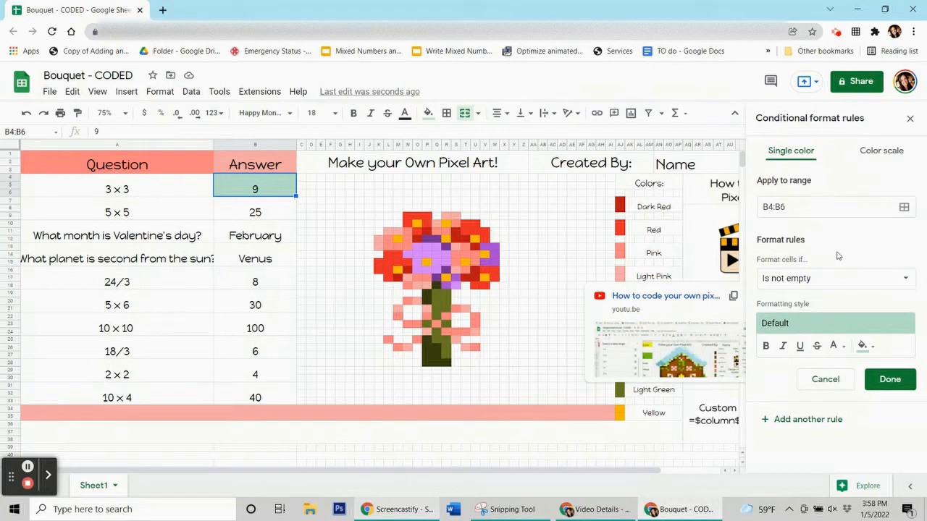
# Give the B4:B6 rule a purple fill and the custom formula =$B$4=9, then save it.
pyautogui.click(866, 347)
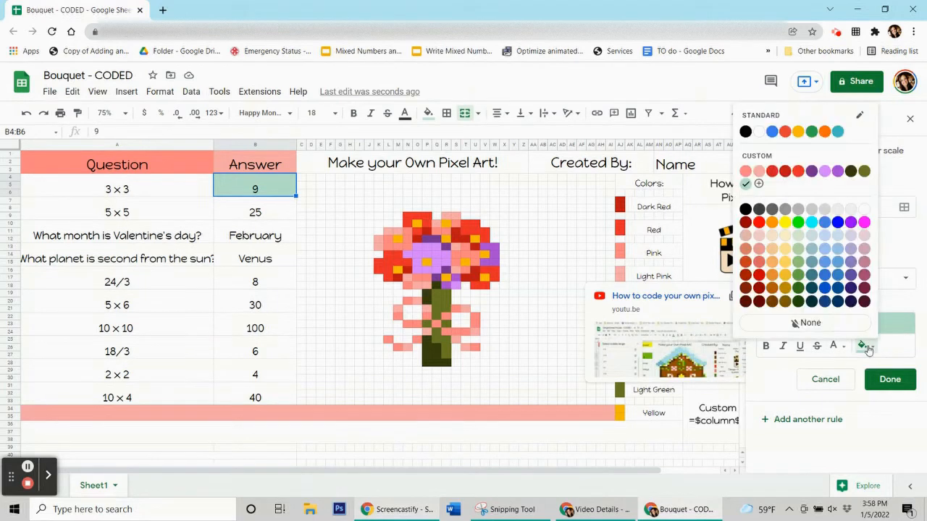
pyautogui.click(811, 172)
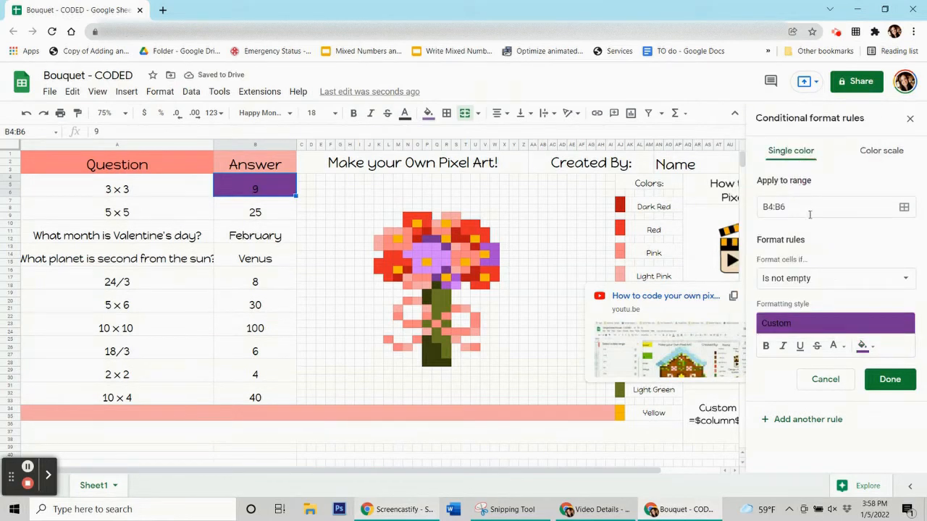
pyautogui.click(819, 282)
pyautogui.scroll(-3, 821, 282)
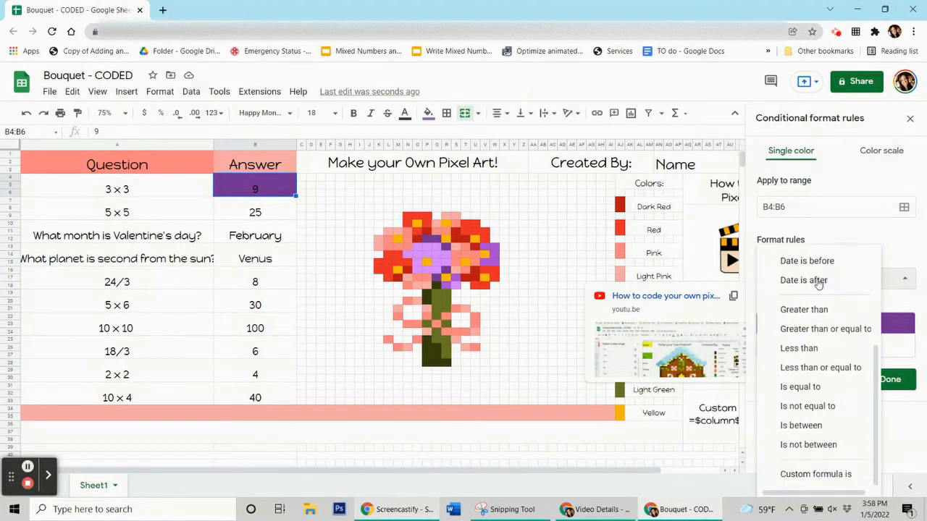
pyautogui.click(802, 477)
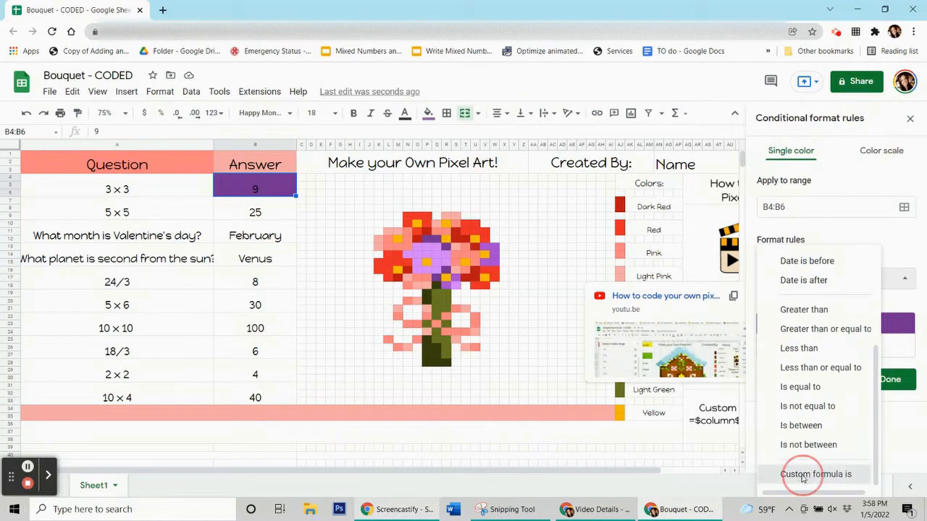
pyautogui.click(805, 305)
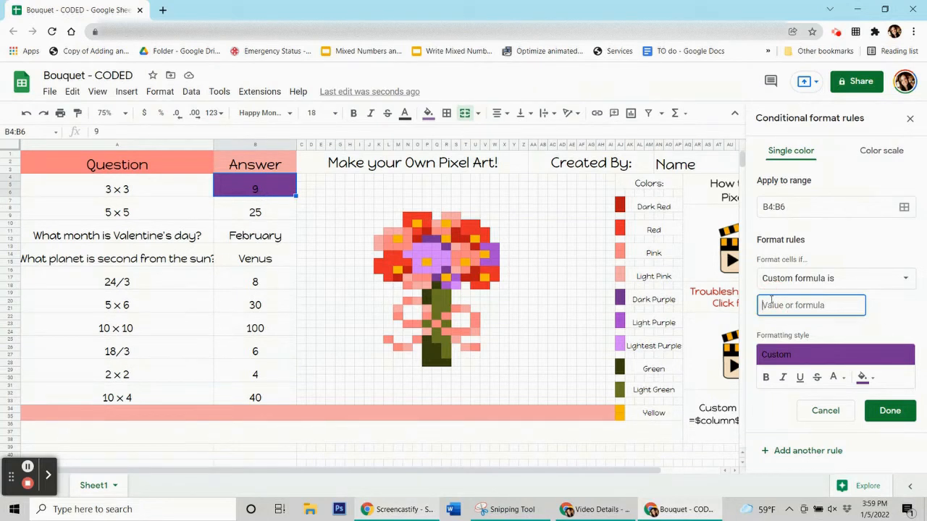
pyautogui.write('=$b$4=9')
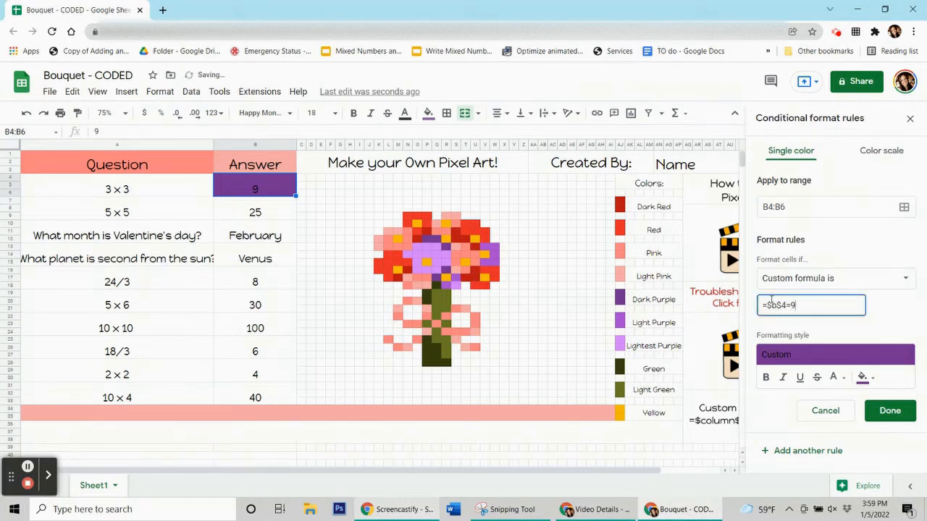
pyautogui.click(890, 411)
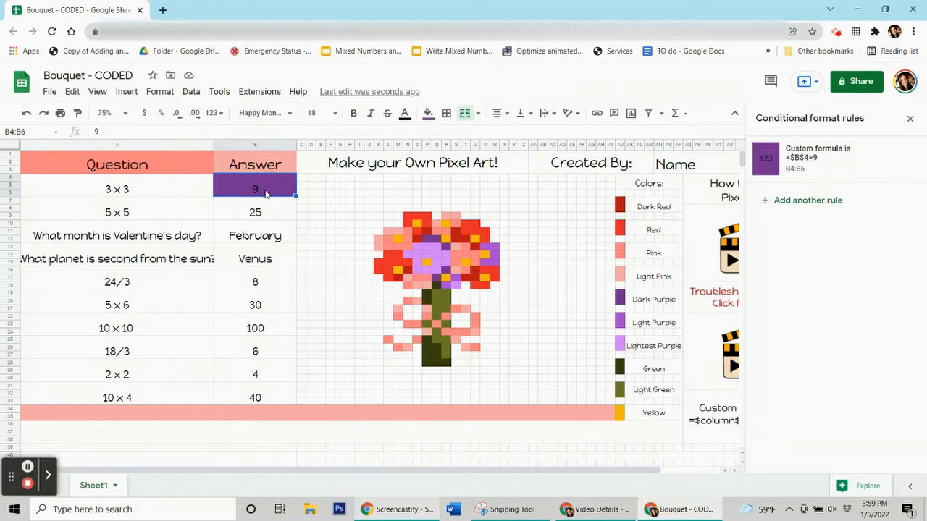
# Test B4:B6 with a wrong answer 3, then replace it with the correct answer 9.
pyautogui.press('Delete')
pyautogui.click(254, 241)
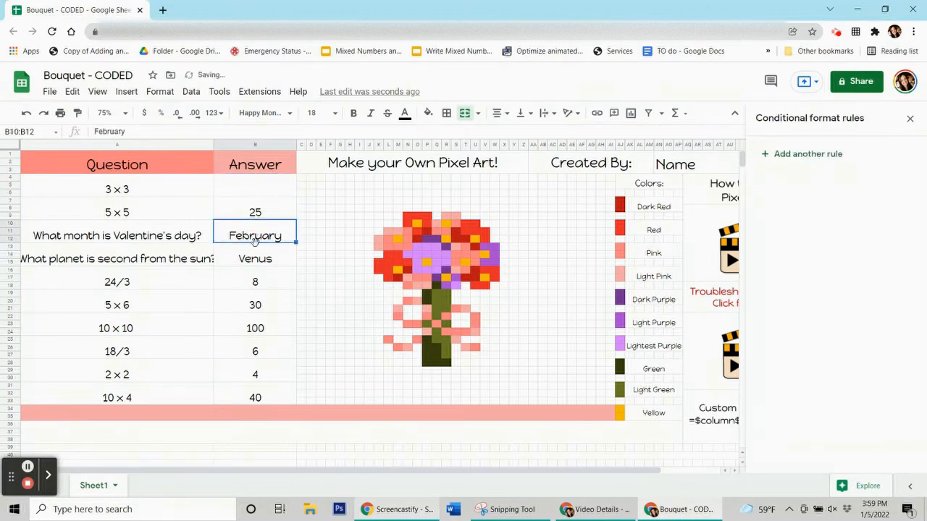
pyautogui.click(249, 185)
pyautogui.write('3')
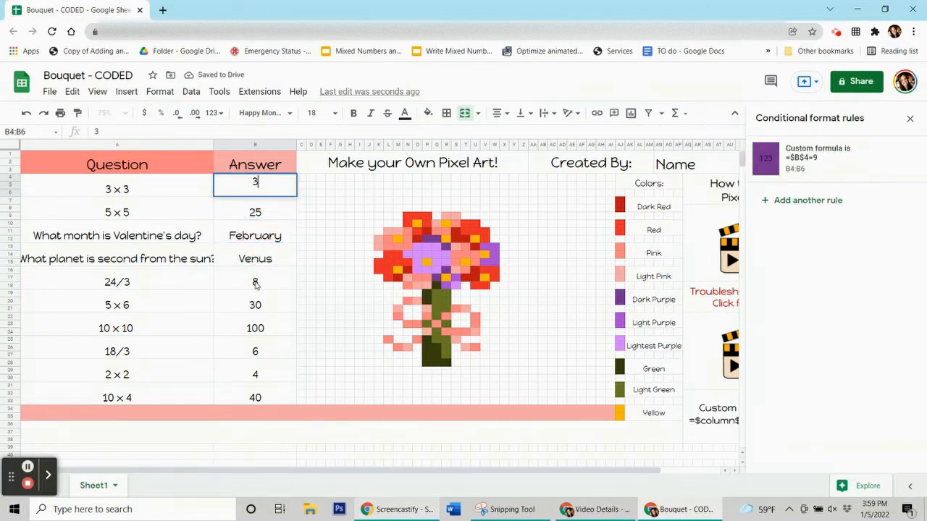
pyautogui.click(255, 285)
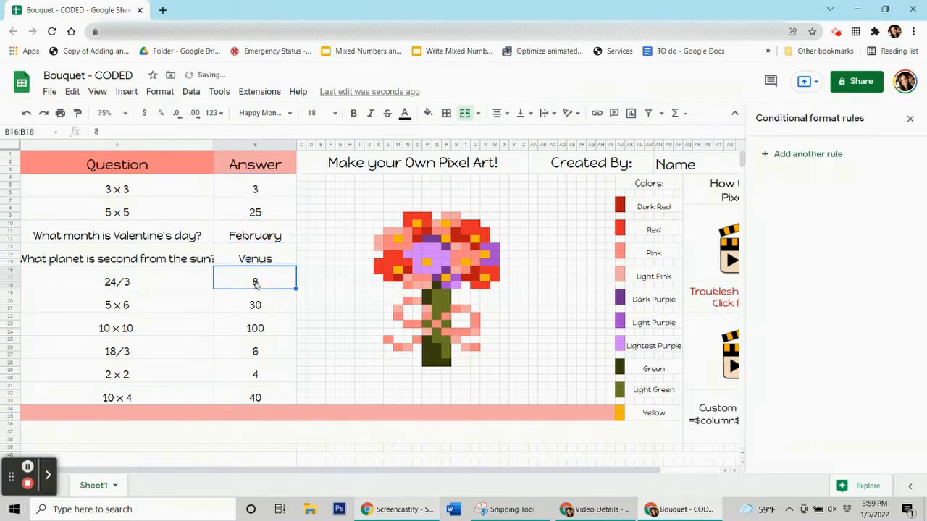
pyautogui.click(235, 193)
pyautogui.press('Delete')
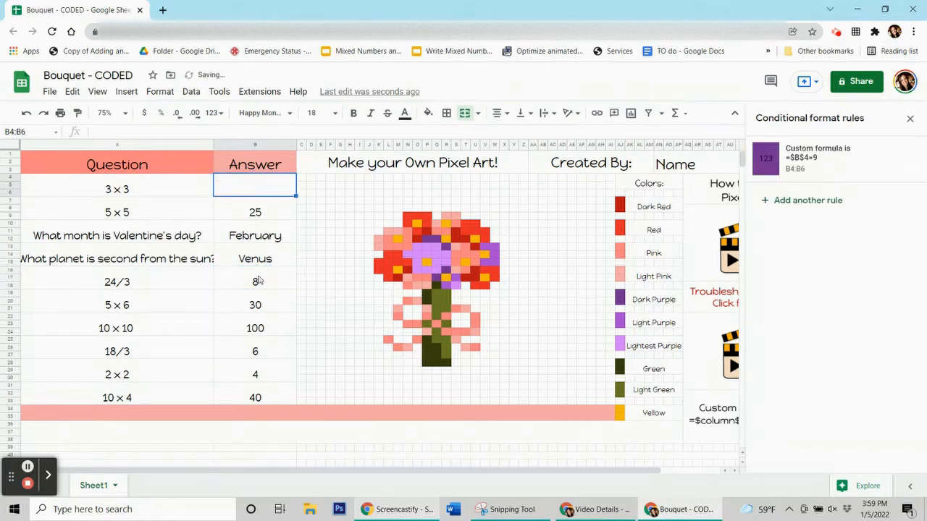
pyautogui.write('9')
pyautogui.click(258, 281)
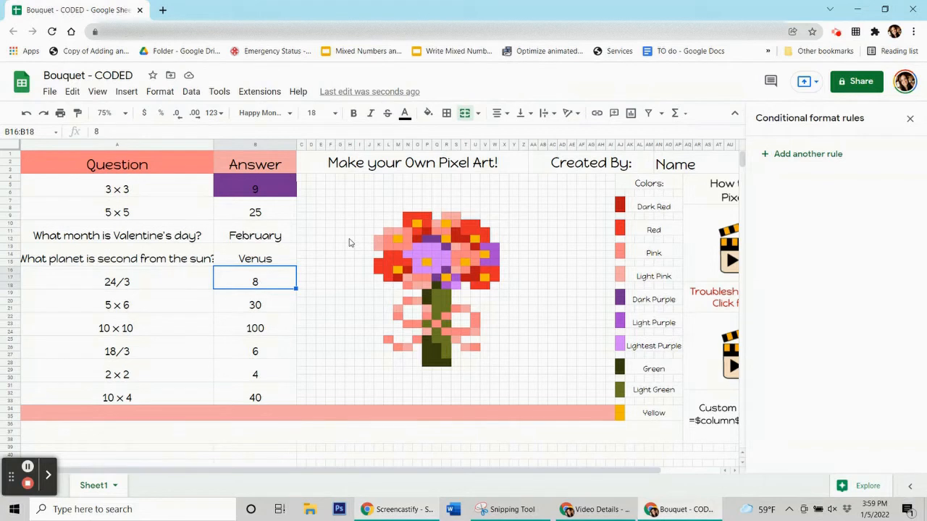
# Check bouquet pixels Q12, R13, R16 and Q17, then reopen the =$B$4=9 rule.
pyautogui.click(437, 239)
pyautogui.click(447, 246)
pyautogui.click(447, 270)
pyautogui.click(438, 278)
pyautogui.click(233, 179)
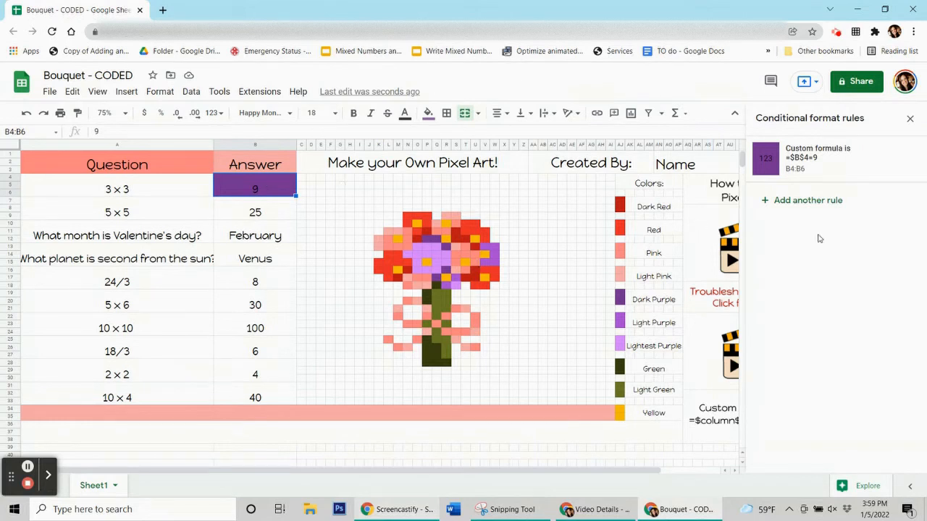
pyautogui.click(826, 157)
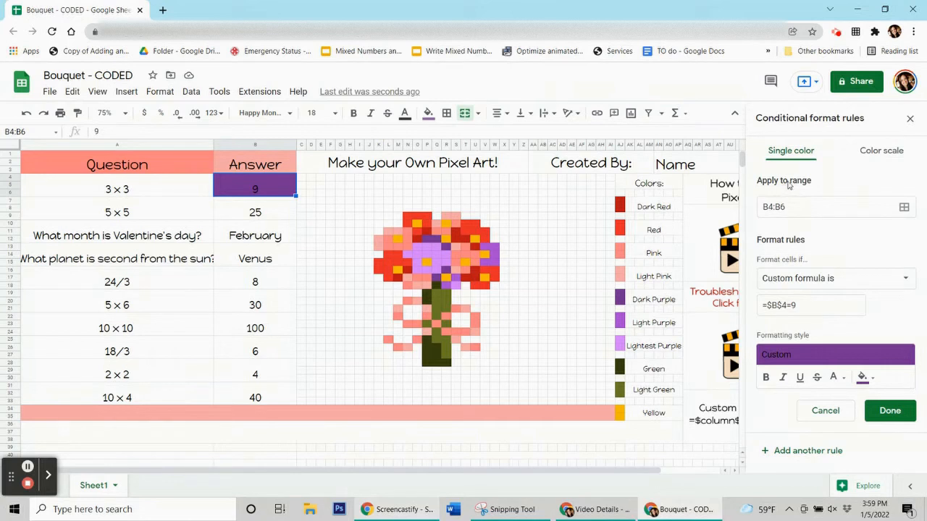
# Open the rule's Apply to range picker and drag the dialog clear of the bouquet.
pyautogui.click(904, 208)
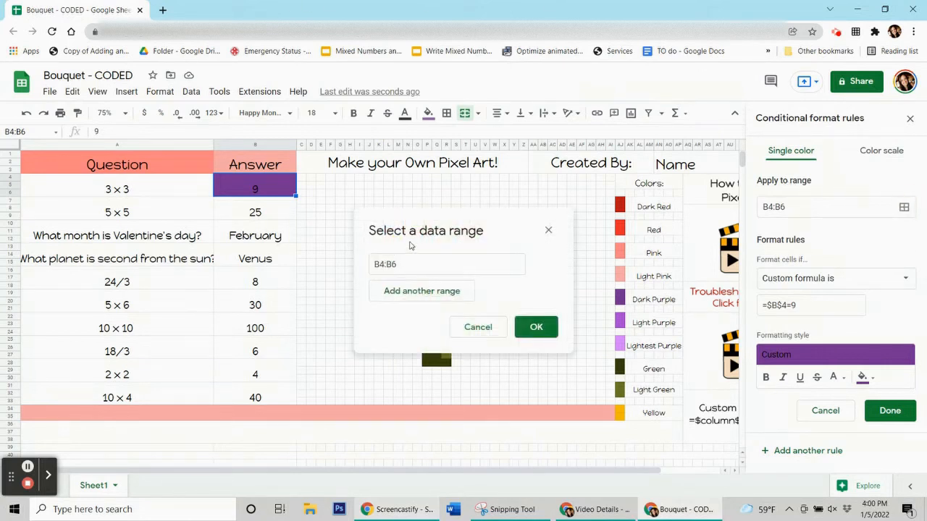
pyautogui.click(451, 217)
pyautogui.moveTo(452, 218); pyautogui.dragTo(120, 187)
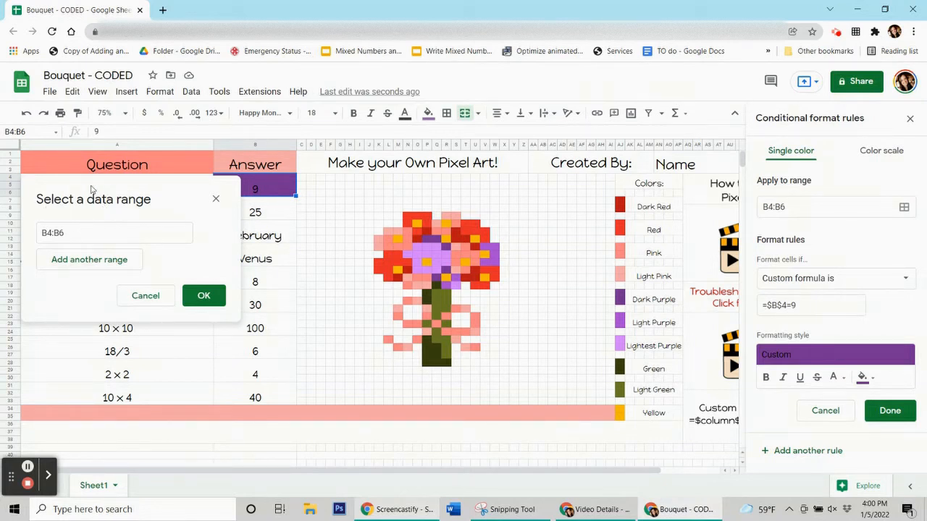
pyautogui.moveTo(135, 197); pyautogui.dragTo(139, 262)
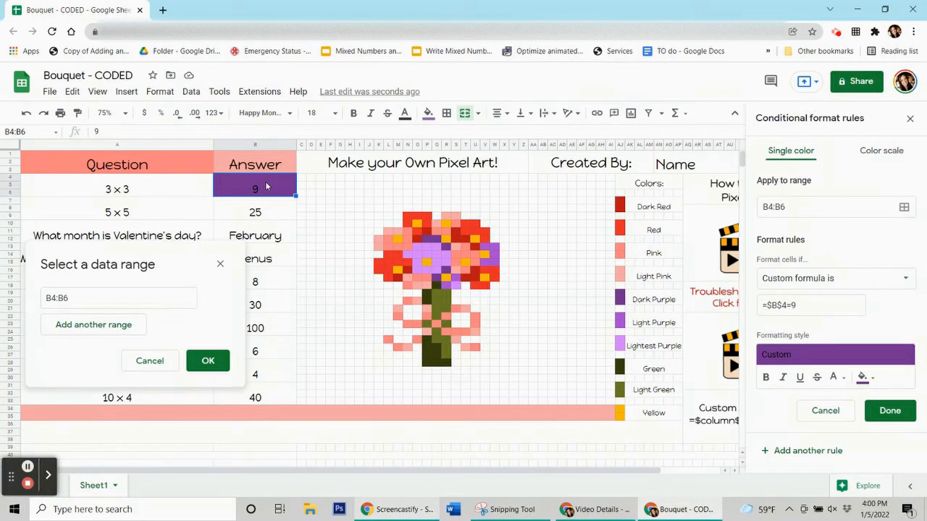
# Add pixels P12:Q12, R13, R16 and Q17 to the rule's range and confirm.
pyautogui.click(437, 243)
pyautogui.moveTo(437, 244); pyautogui.dragTo(448, 252)
pyautogui.keyDown('ctrl'); pyautogui.click(450, 250); pyautogui.keyUp('ctrl')
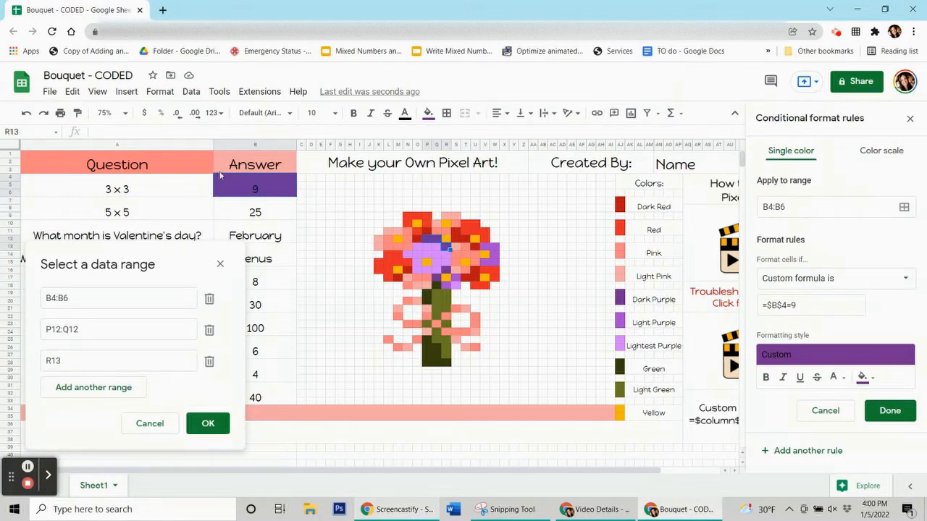
pyautogui.keyDown('ctrl'); pyautogui.click(447, 270); pyautogui.keyUp('ctrl')
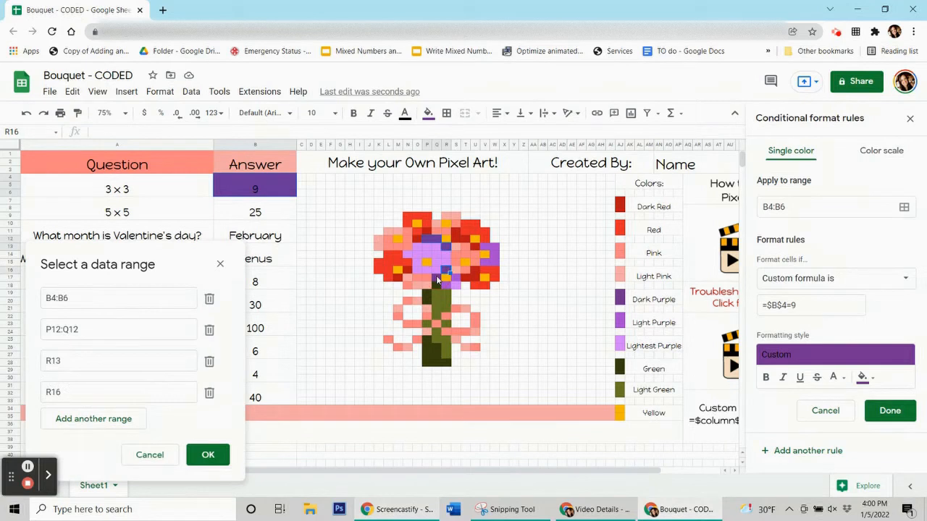
pyautogui.keyDown('ctrl'); pyautogui.click(435, 275); pyautogui.keyUp('ctrl')
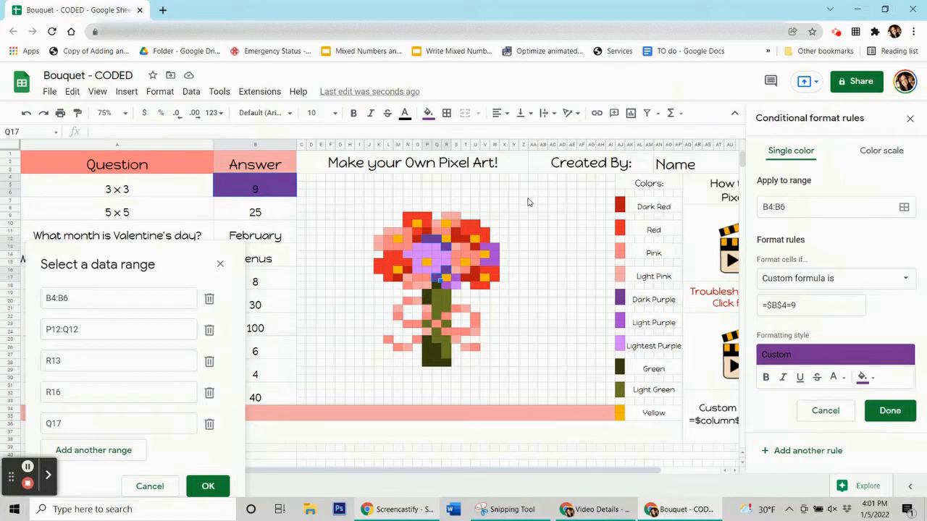
pyautogui.moveTo(145, 258); pyautogui.dragTo(143, 148)
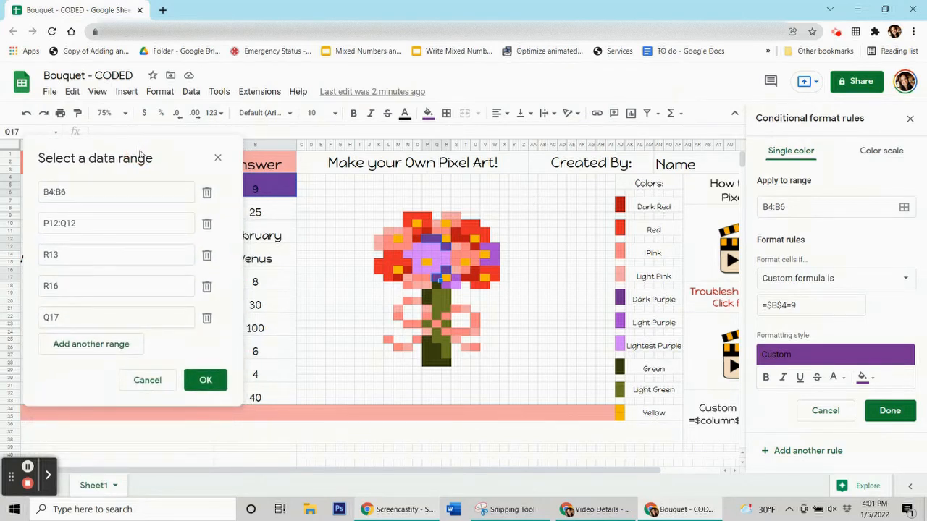
pyautogui.click(215, 382)
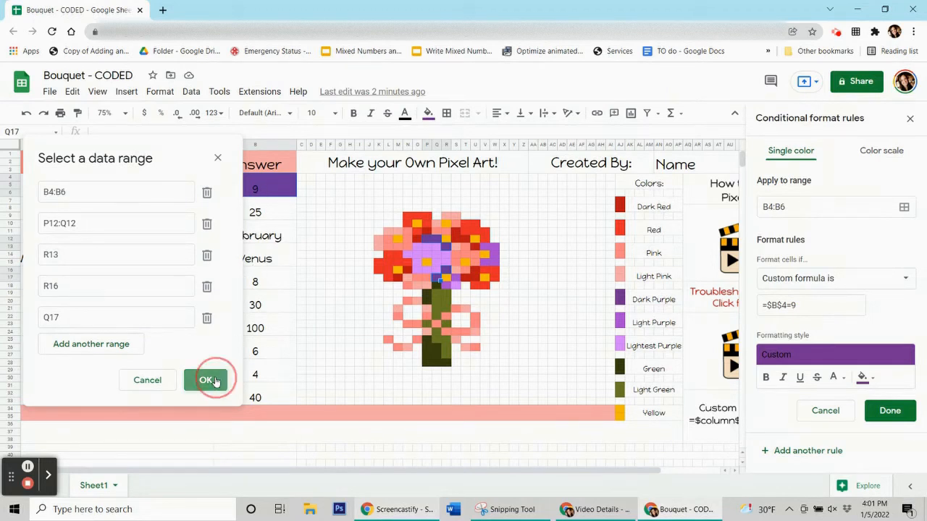
# Save the rule and reset the selected pixels' fixed fill colour.
pyautogui.click(875, 415)
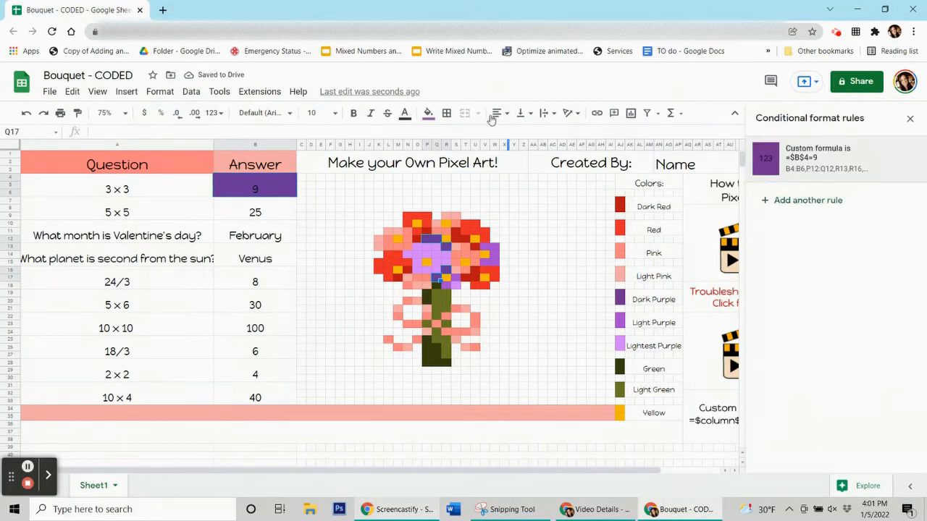
pyautogui.click(429, 115)
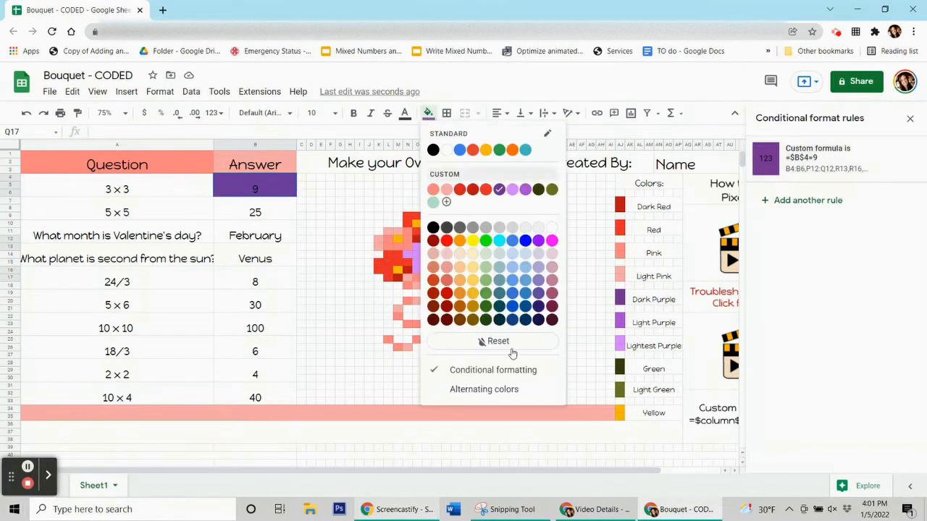
pyautogui.click(510, 345)
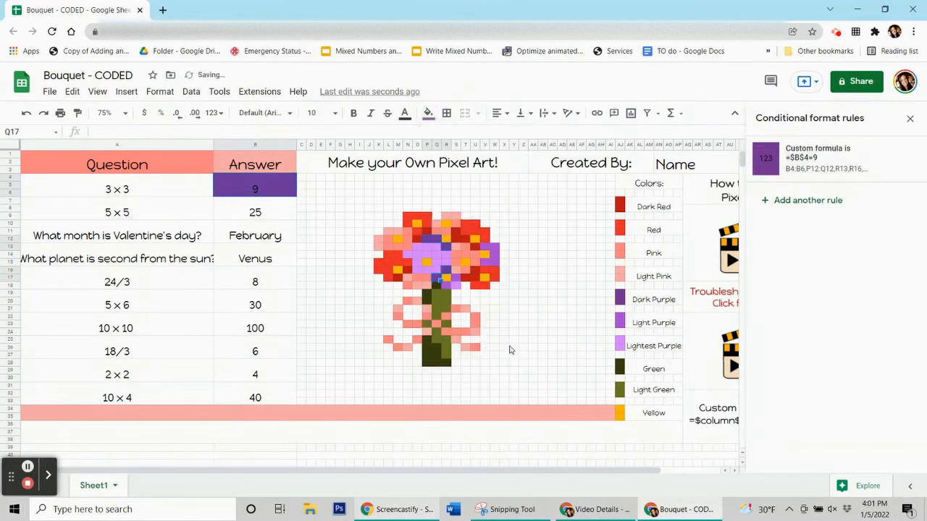
pyautogui.click(514, 346)
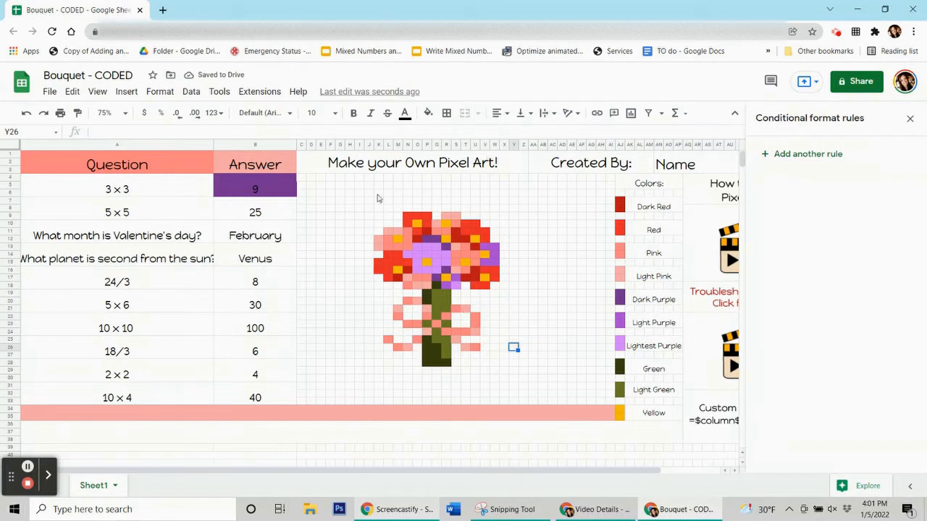
# Enter 9 in B4:B6 to see the pixels turn purple, then clear it.
pyautogui.click(260, 187)
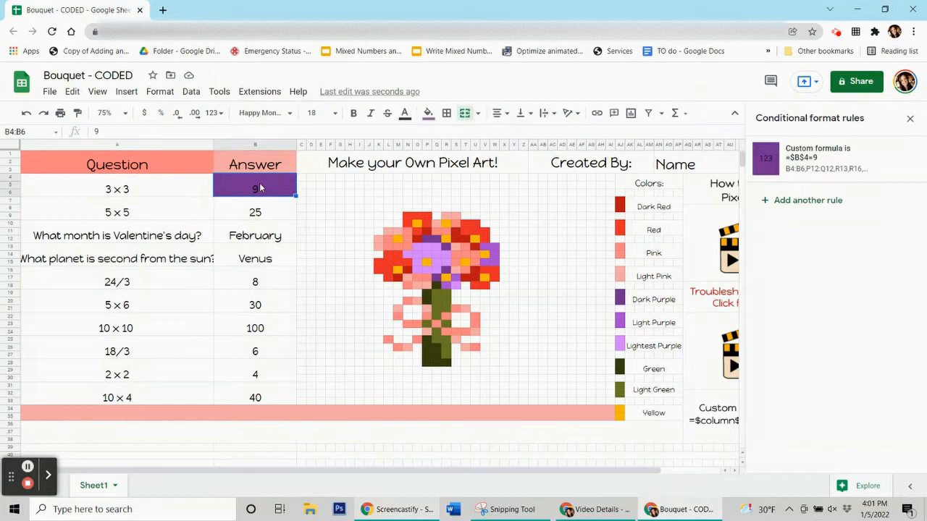
pyautogui.press('Delete')
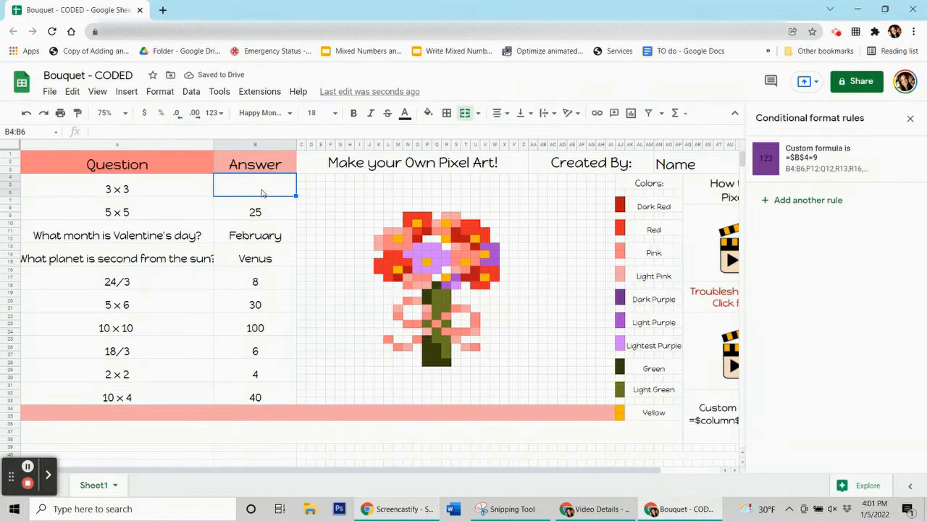
pyautogui.write('9')
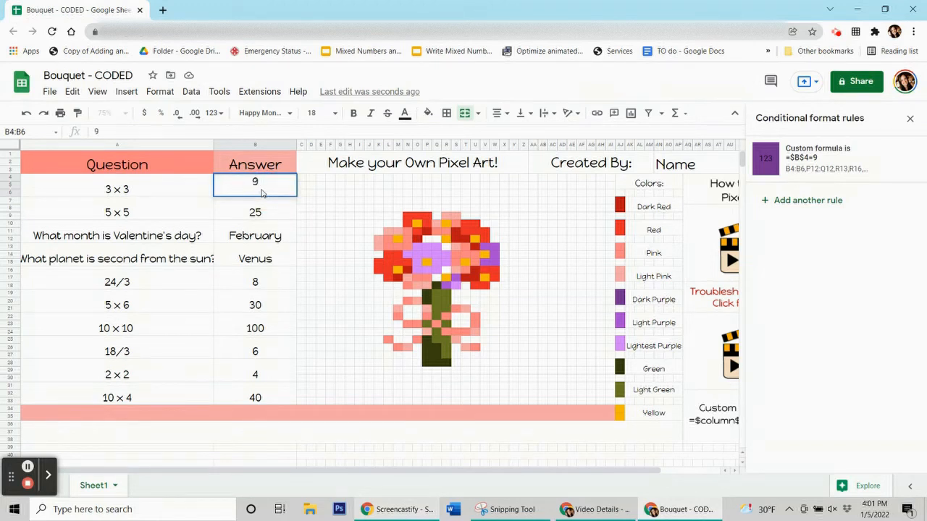
pyautogui.click(251, 228)
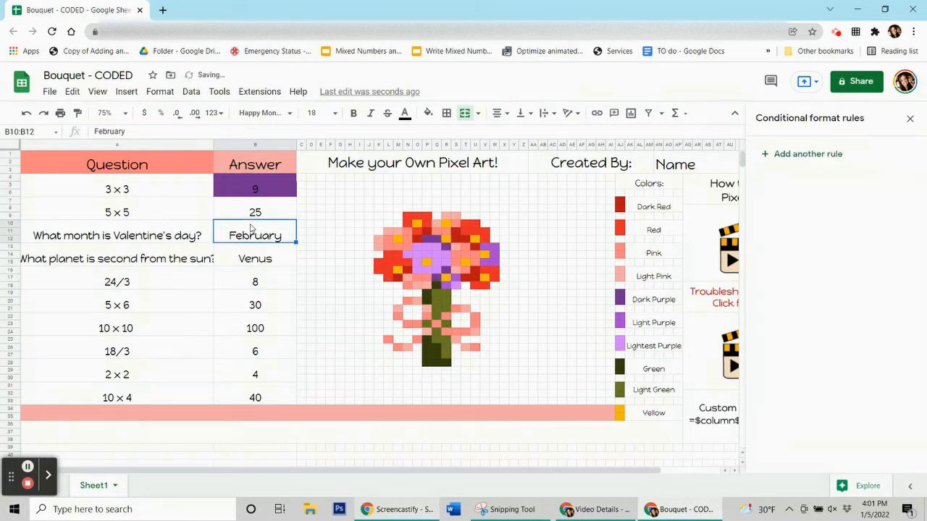
pyautogui.click(255, 194)
pyautogui.moveTo(821, 181)
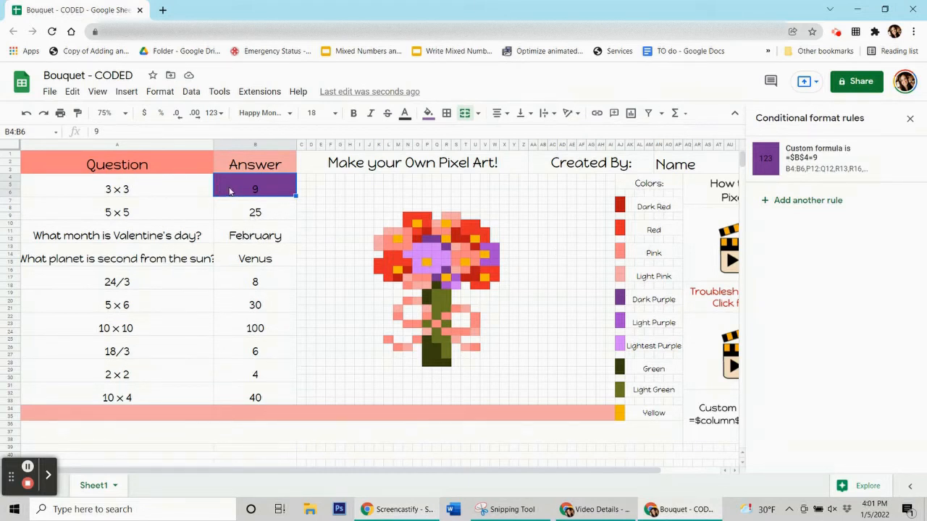
pyautogui.press('Delete')
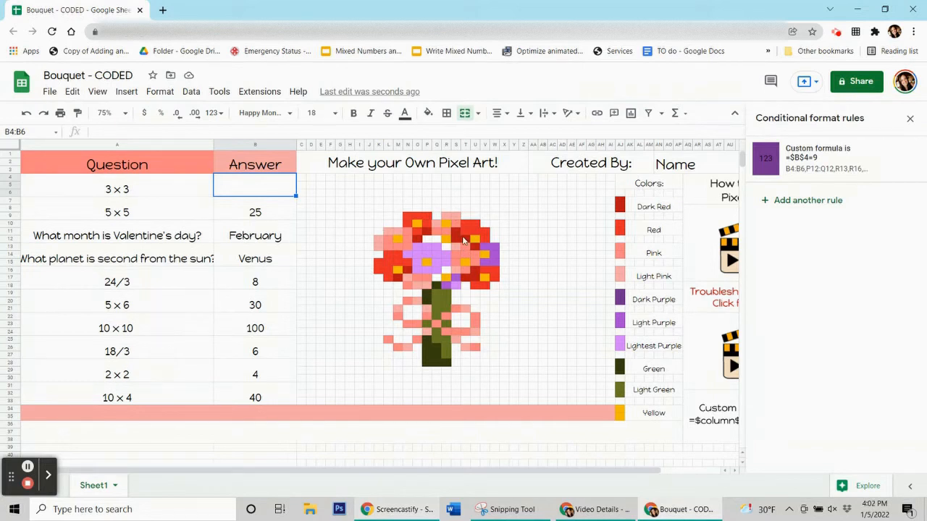
# Select the 25 answer cell B7:B9 and check pixel O10's fill colour.
pyautogui.click(249, 215)
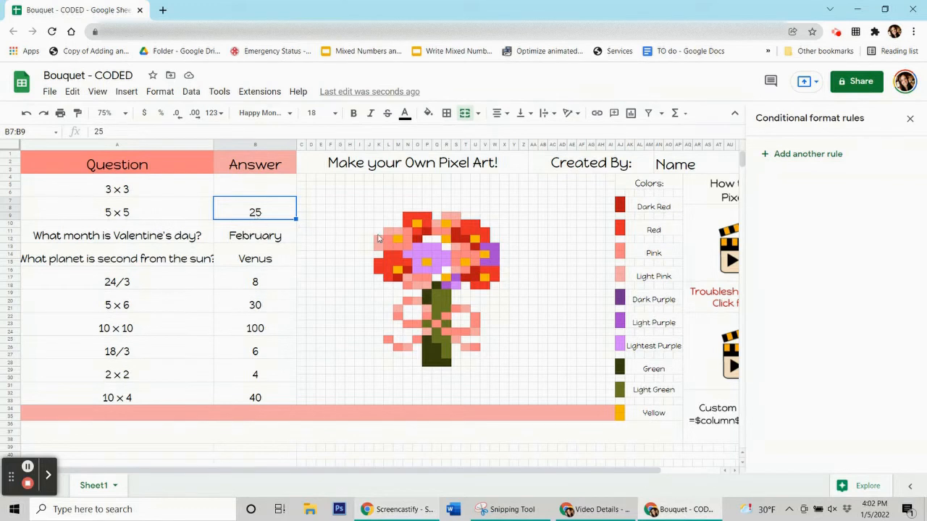
pyautogui.click(419, 226)
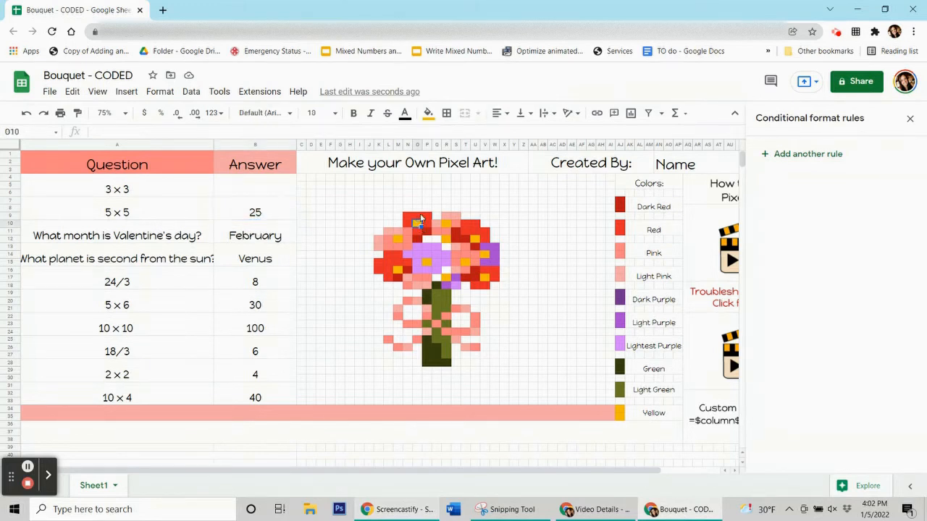
pyautogui.click(428, 116)
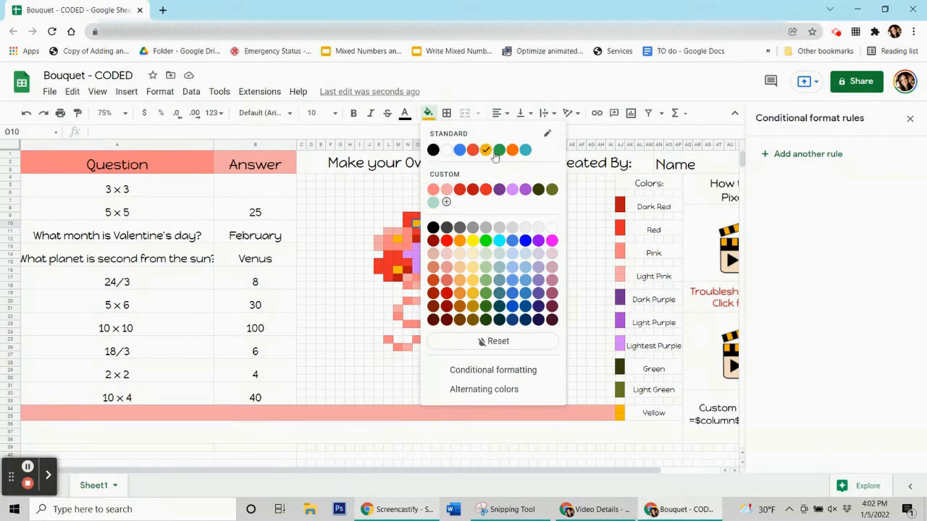
pyautogui.click(264, 216)
pyautogui.click(262, 215)
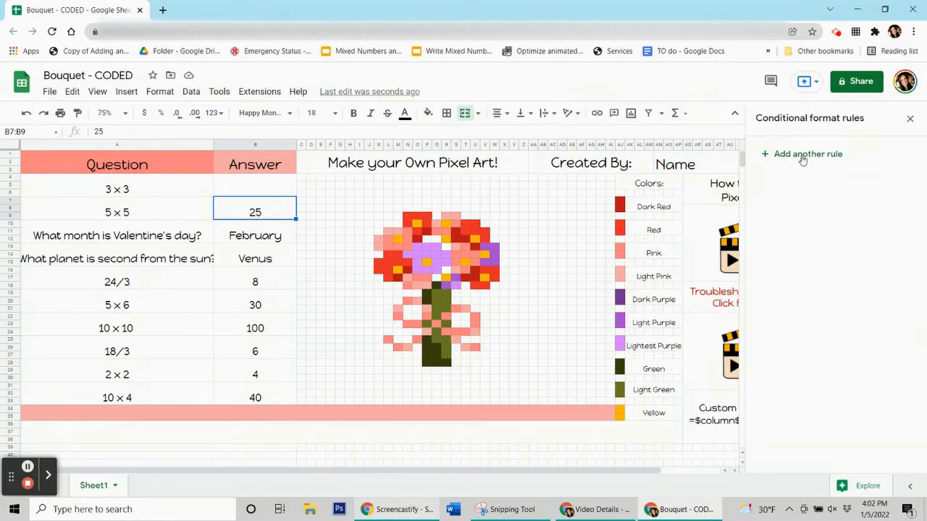
# Start a new conditional formatting rule for B7:B9 with a yellow fill.
pyautogui.click(161, 92)
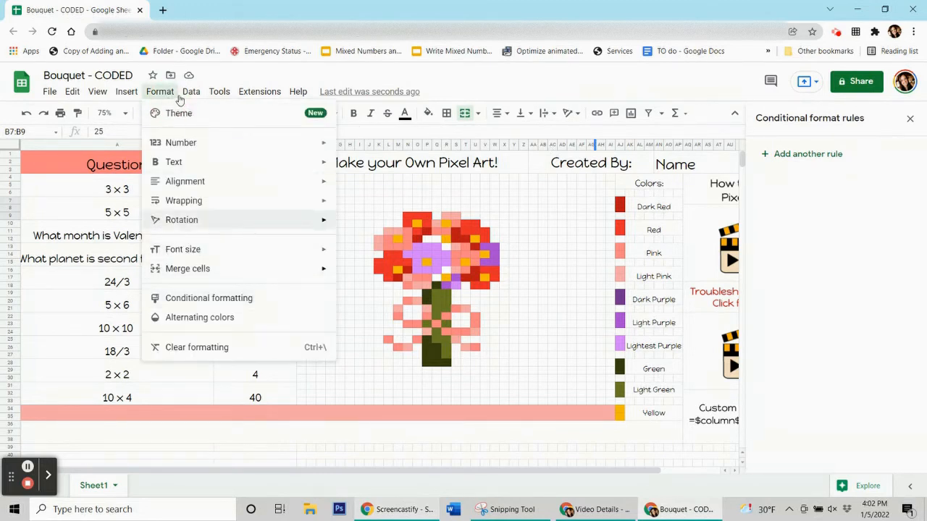
pyautogui.click(771, 203)
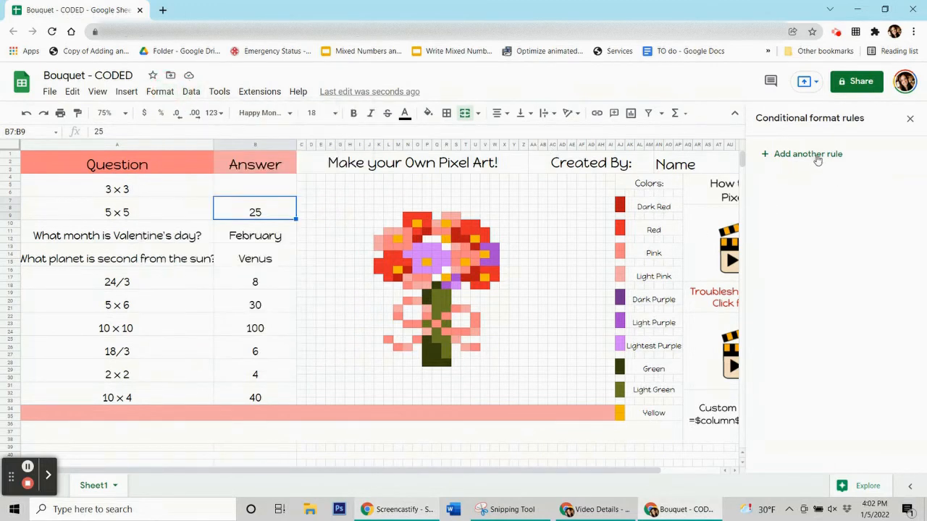
pyautogui.click(817, 157)
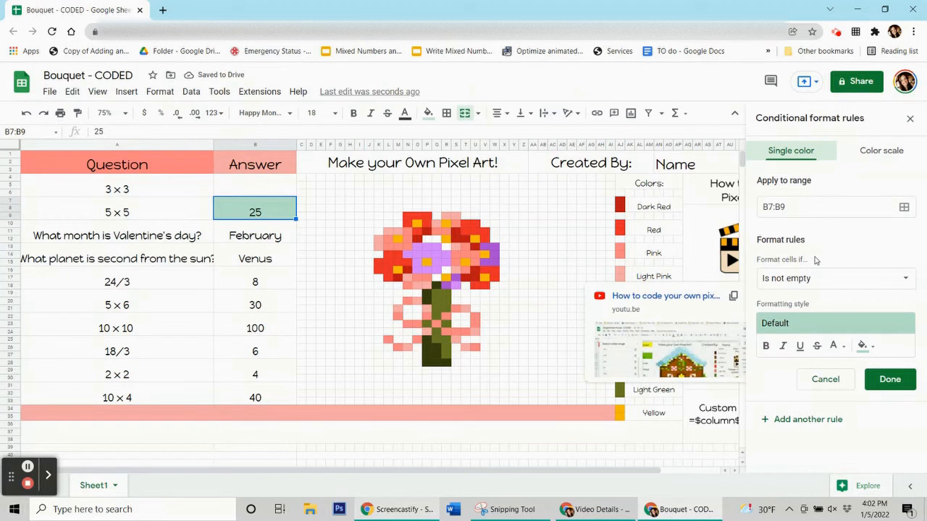
pyautogui.click(869, 347)
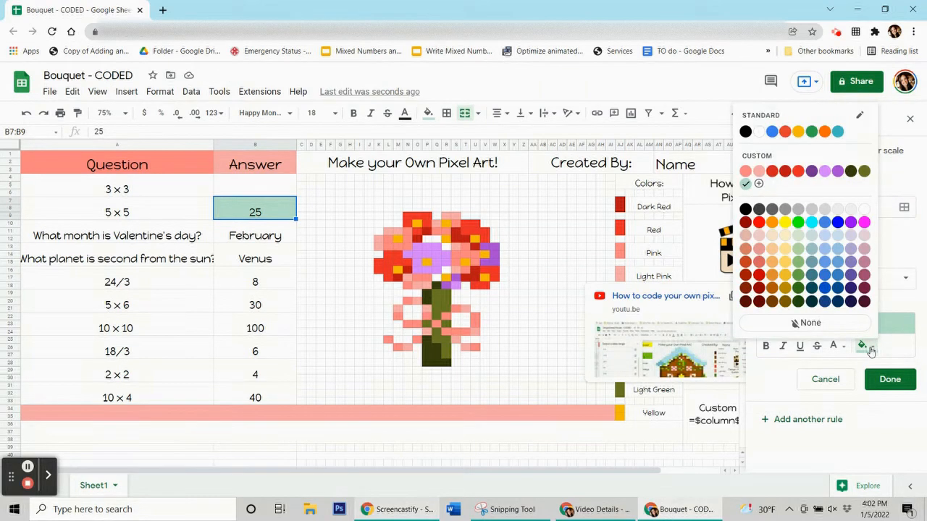
pyautogui.click(797, 134)
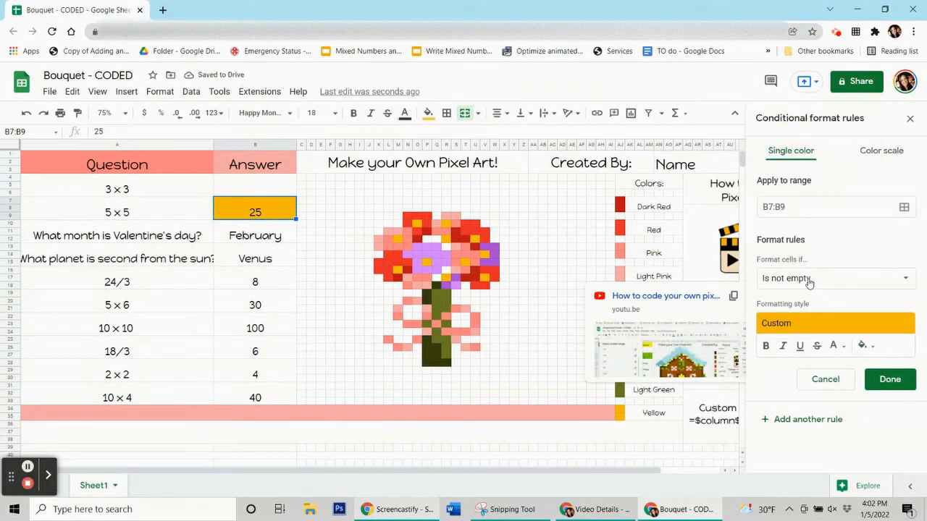
# Set the condition to custom formula =$b$7=25 and open the range picker beside the flower.
pyautogui.click(809, 282)
pyautogui.scroll(-3, 786, 311)
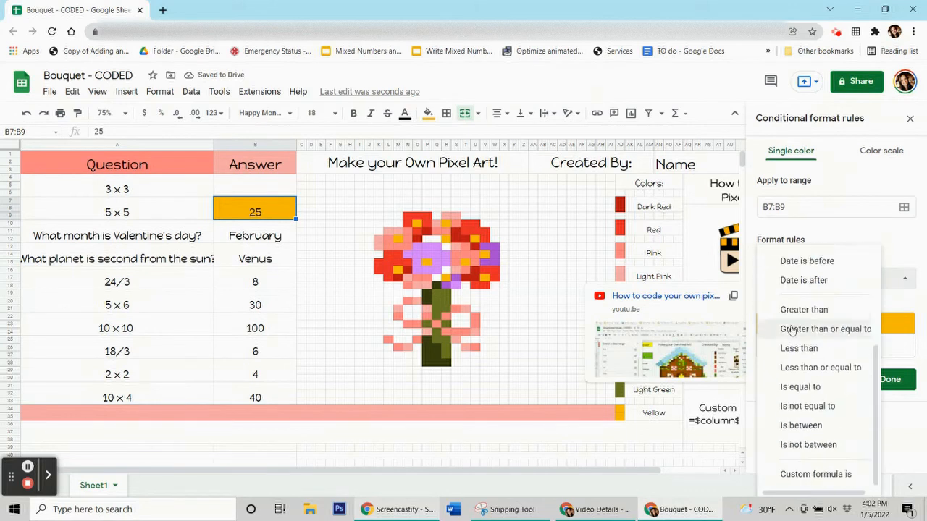
pyautogui.click(829, 481)
pyautogui.click(814, 307)
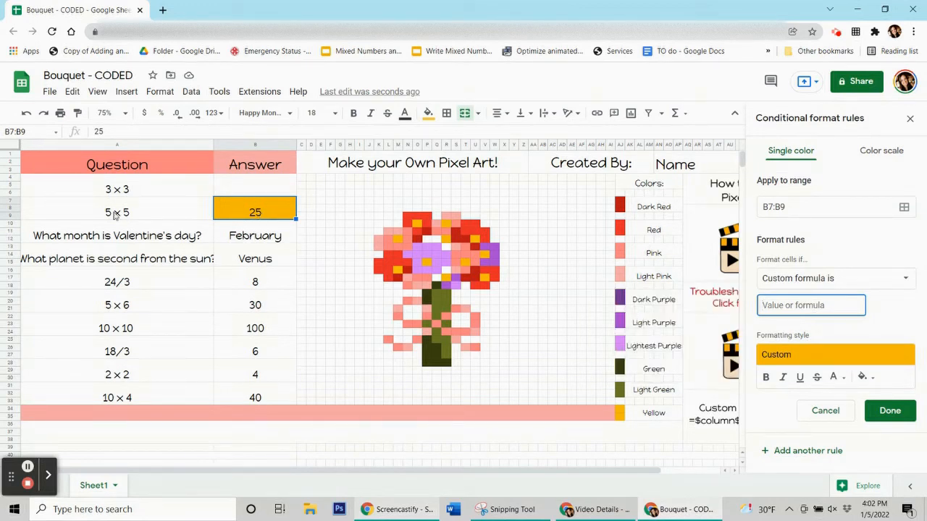
pyautogui.click(831, 307)
pyautogui.write('=$b$7=25')
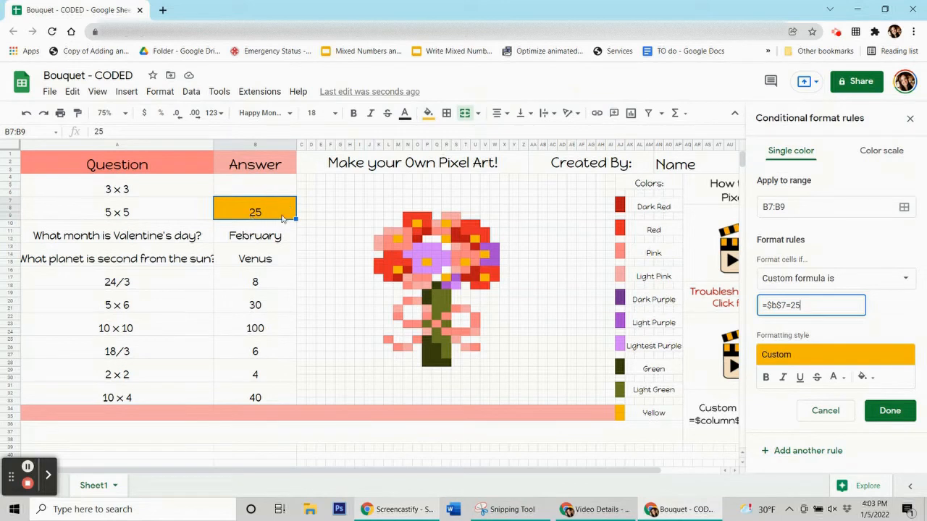
pyautogui.click(904, 209)
pyautogui.moveTo(464, 224); pyautogui.dragTo(133, 114)
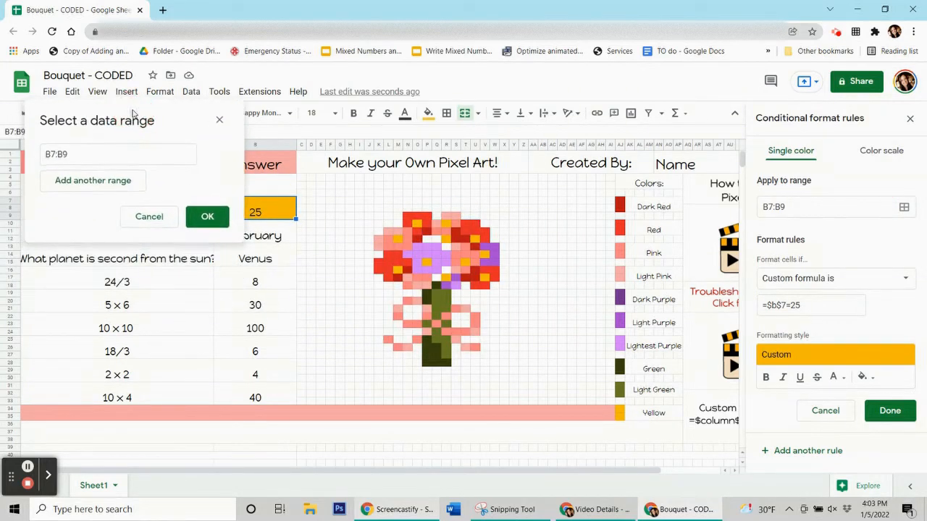
# Add yellow pixels M12, M16, P15, O10, R10, R12, R17 and T15 to the rule's range.
pyautogui.keyDown('ctrl'); pyautogui.click(398, 239); pyautogui.keyUp('ctrl')
pyautogui.keyDown('ctrl'); pyautogui.click(398, 269); pyautogui.keyUp('ctrl')
pyautogui.keyDown('ctrl'); pyautogui.click(426, 263); pyautogui.keyUp('ctrl')
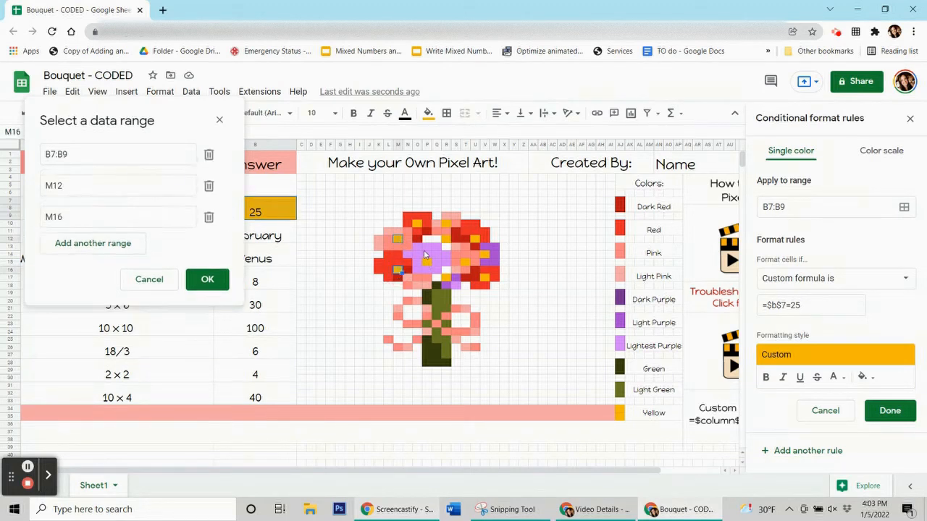
pyautogui.keyDown('ctrl'); pyautogui.click(447, 225); pyautogui.keyUp('ctrl')
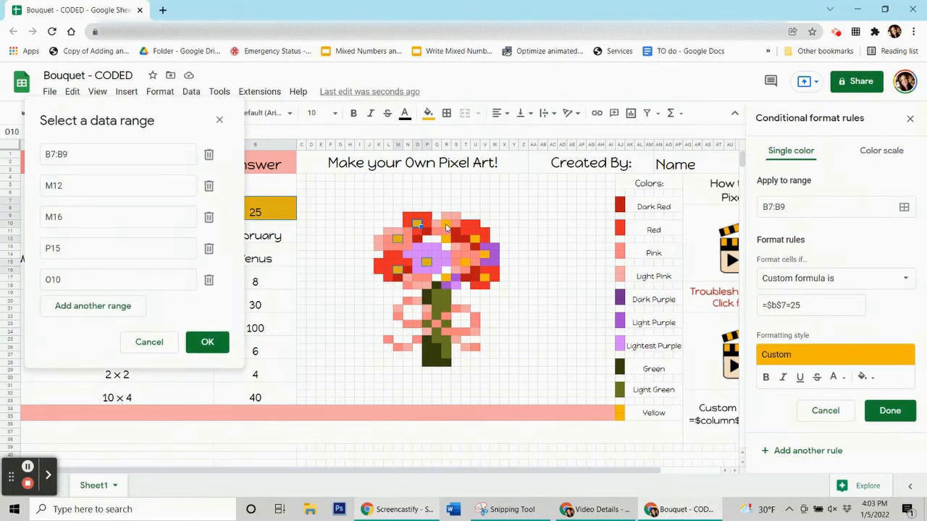
pyautogui.keyDown('ctrl'); pyautogui.click(446, 225); pyautogui.keyUp('ctrl')
pyautogui.keyDown('ctrl'); pyautogui.click(450, 241); pyautogui.keyUp('ctrl')
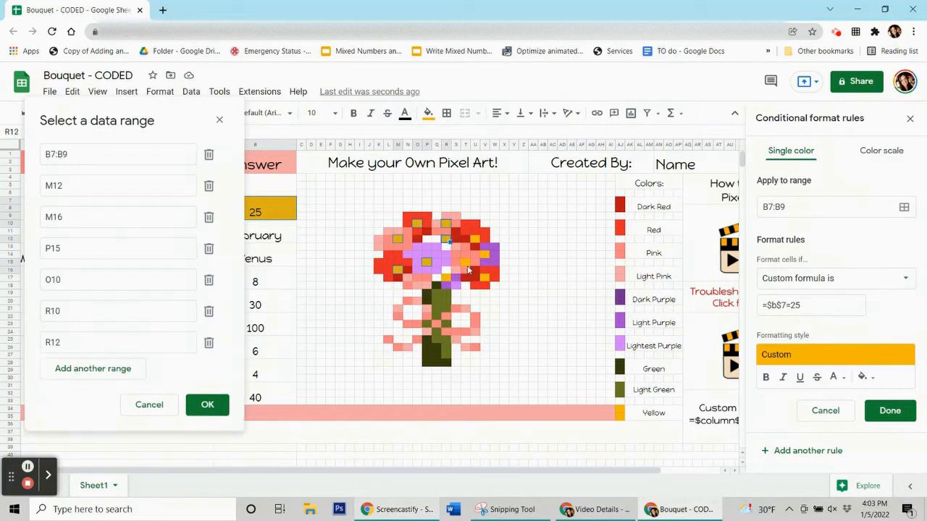
pyautogui.keyDown('ctrl'); pyautogui.click(466, 263); pyautogui.keyUp('ctrl')
# Add V17, V14 and U12, remove the stray AC19, and confirm the range.
pyautogui.keyDown('ctrl'); pyautogui.click(485, 278); pyautogui.keyUp('ctrl')
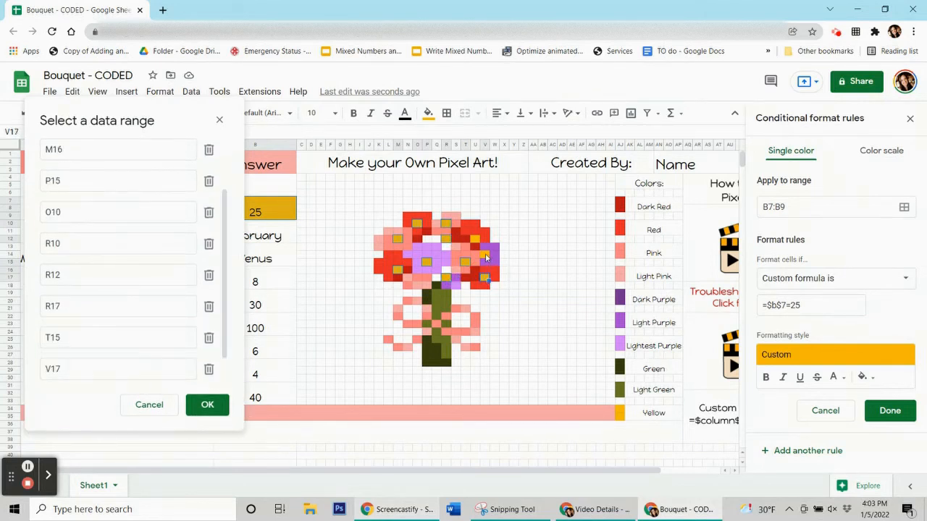
pyautogui.keyDown('ctrl'); pyautogui.click(475, 242); pyautogui.keyUp('ctrl')
pyautogui.keyDown('ctrl'); pyautogui.click(475, 241); pyautogui.keyUp('ctrl')
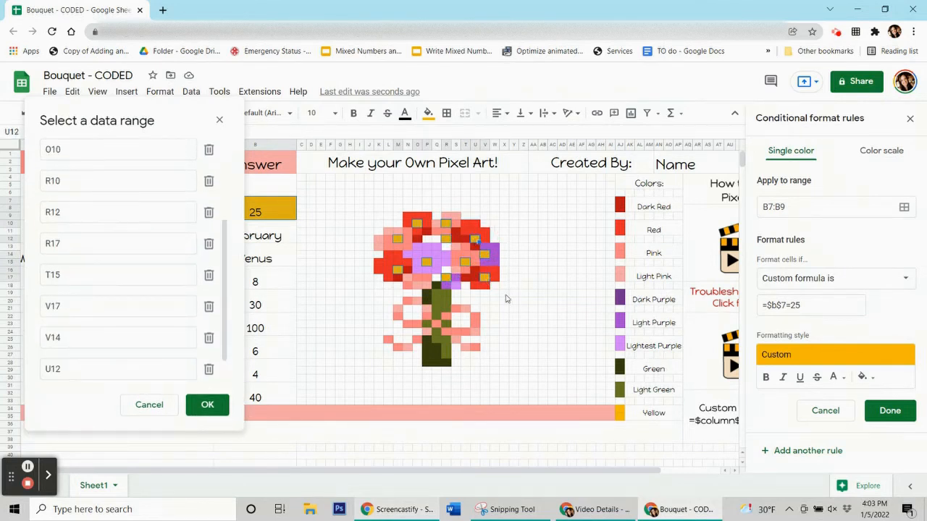
pyautogui.keyDown('ctrl'); pyautogui.click(554, 296); pyautogui.keyUp('ctrl')
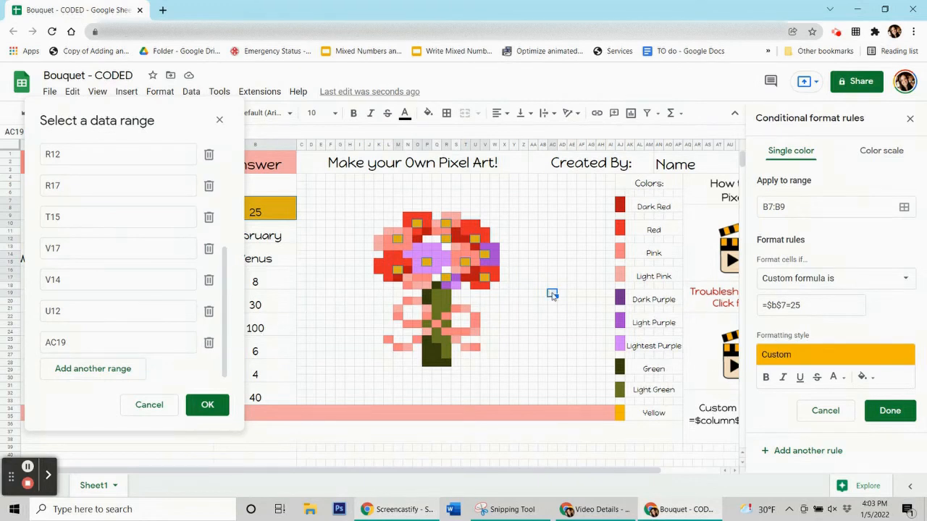
pyautogui.keyDown('ctrl'); pyautogui.click(553, 295); pyautogui.keyUp('ctrl')
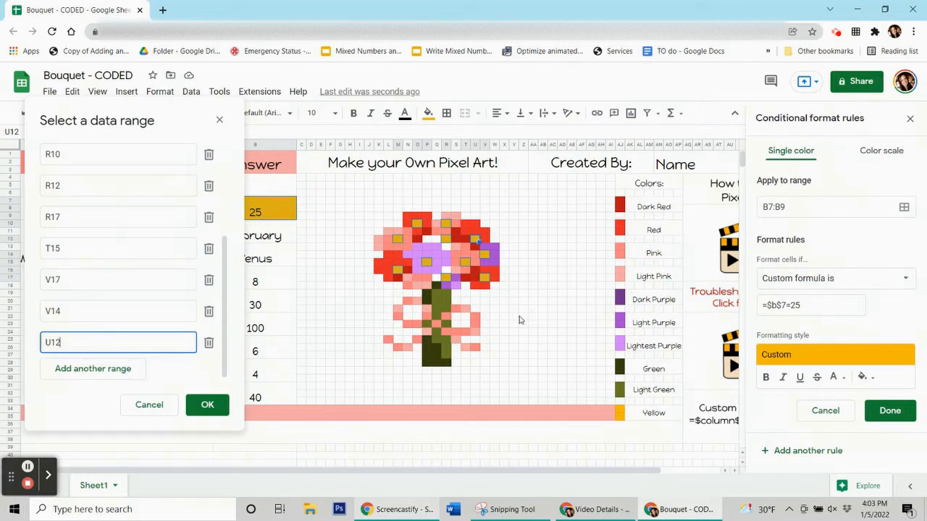
pyautogui.click(209, 405)
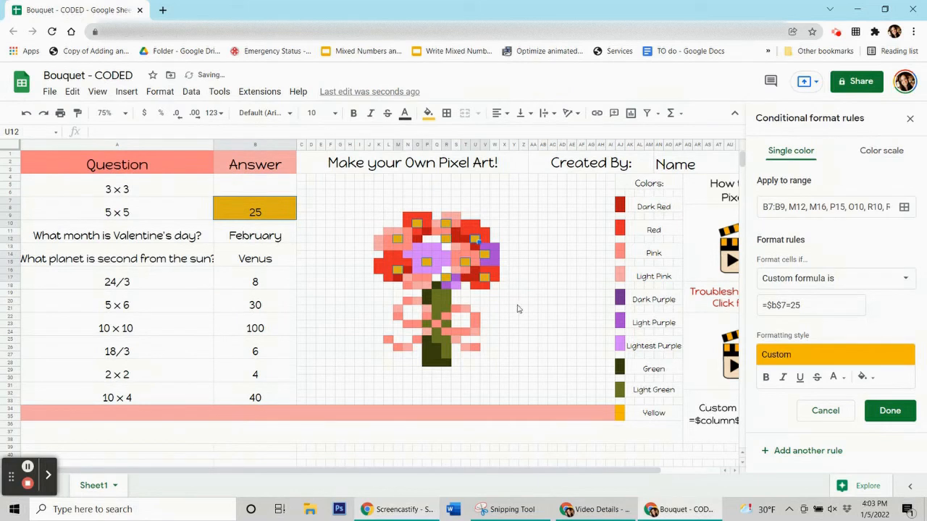
# Save the 25 rule and reset the manual yellow fill on the flower pixels.
pyautogui.click(889, 411)
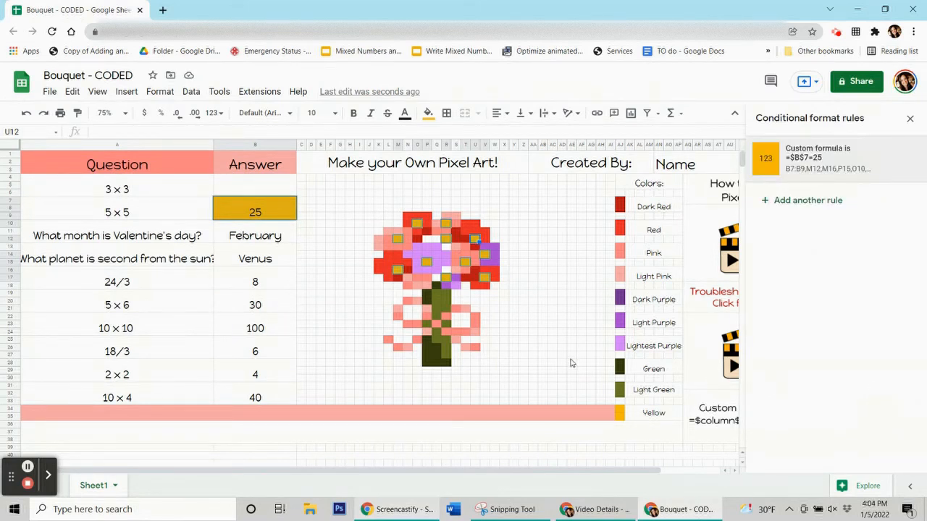
pyautogui.click(428, 113)
pyautogui.click(486, 344)
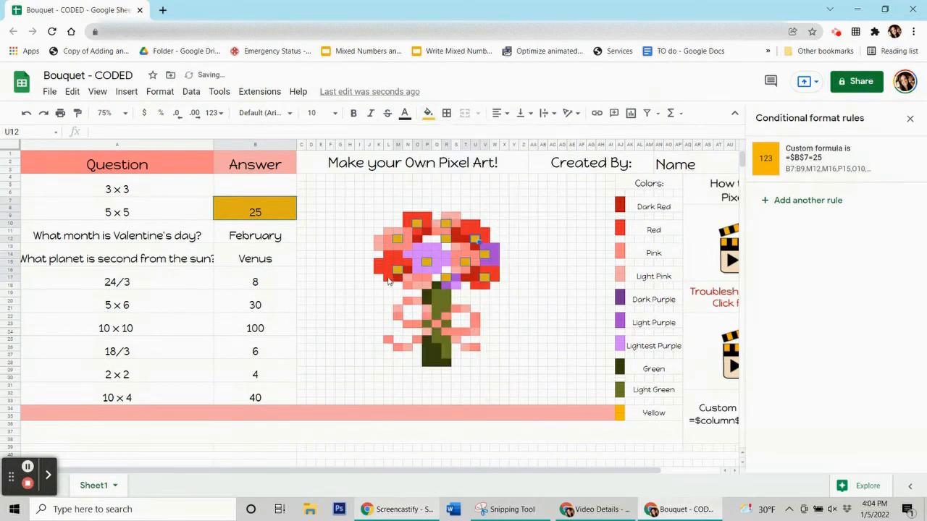
pyautogui.click(337, 282)
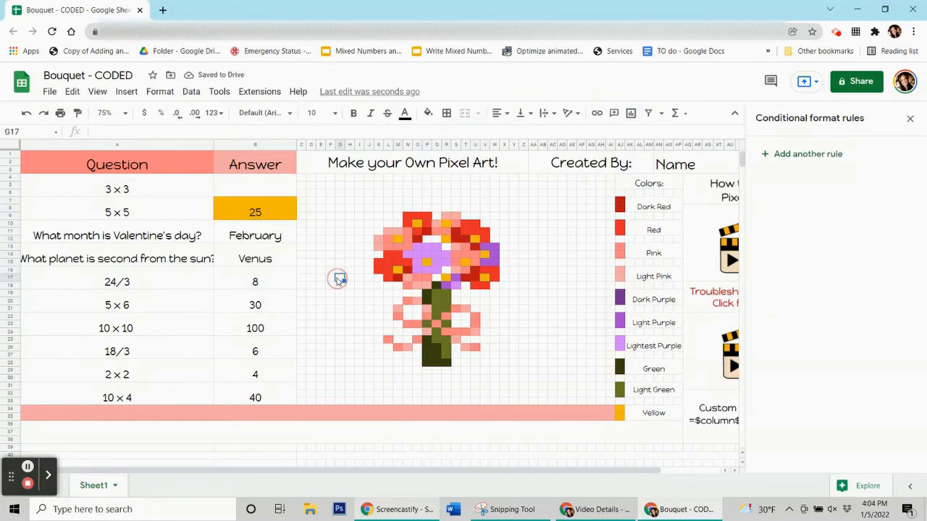
# Clear the old 25, then enter 9 and 25 in the answer cells to test the colouring.
pyautogui.click(267, 217)
pyautogui.press('Delete')
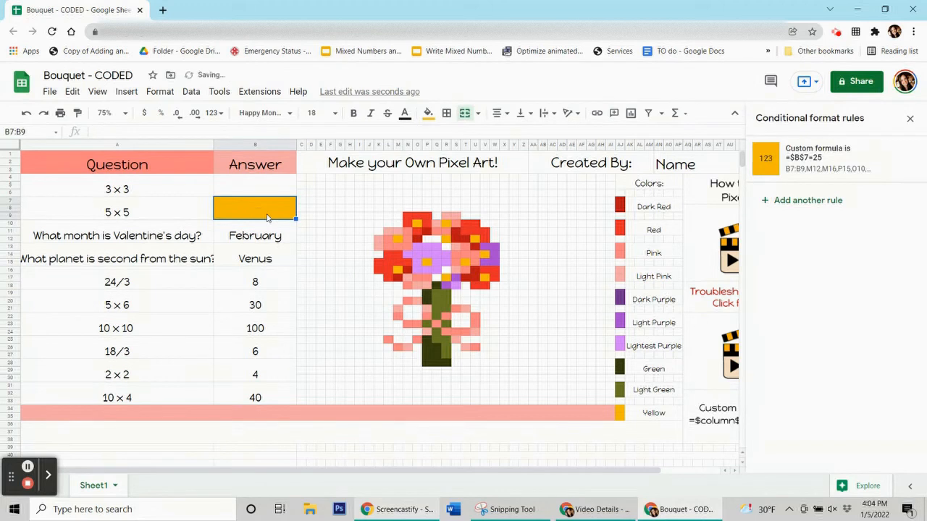
pyautogui.click(260, 261)
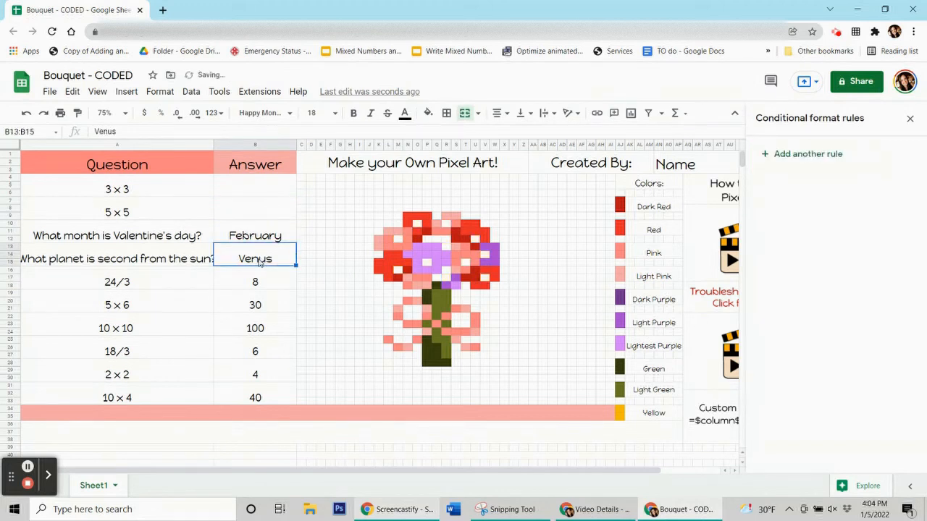
pyautogui.click(233, 191)
pyautogui.write('9')
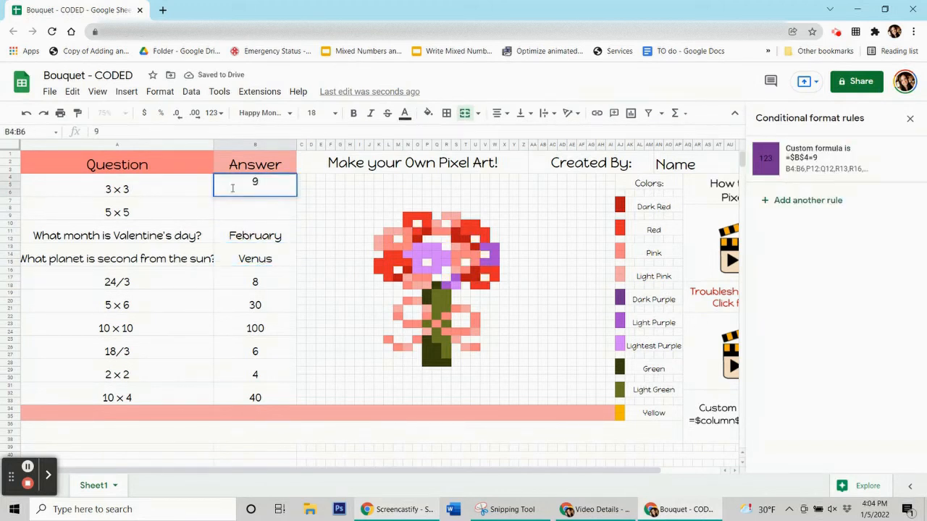
pyautogui.press('Return')
pyautogui.write('25')
pyautogui.press('Return')
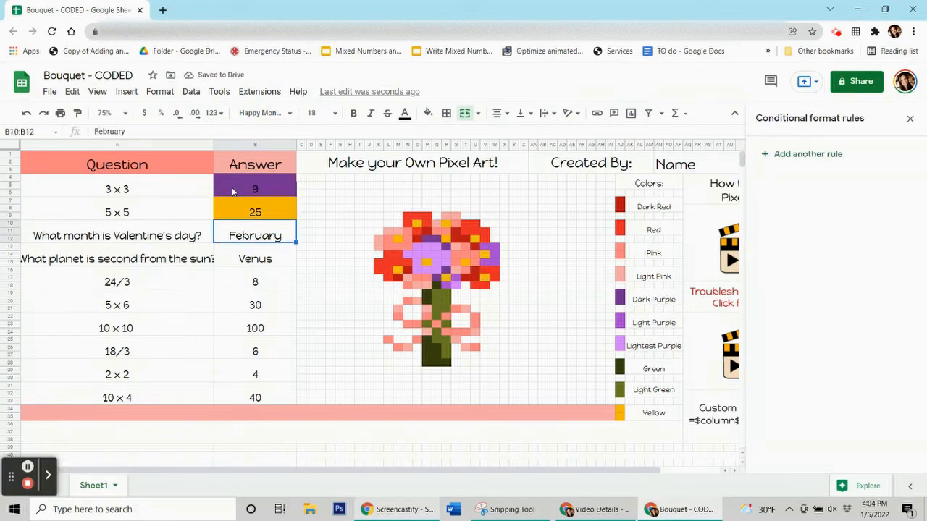
# Delete the 25 and 9 answers again, ending on the February answer cell.
pyautogui.press('Up')
pyautogui.press('Delete')
pyautogui.press('Up')
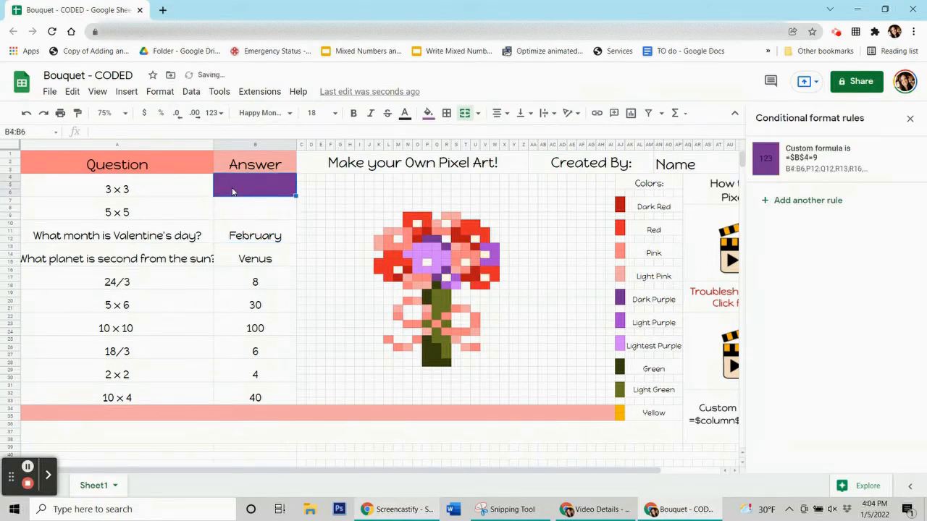
pyautogui.press('Delete')
pyautogui.press('Down')
pyautogui.press('Down')
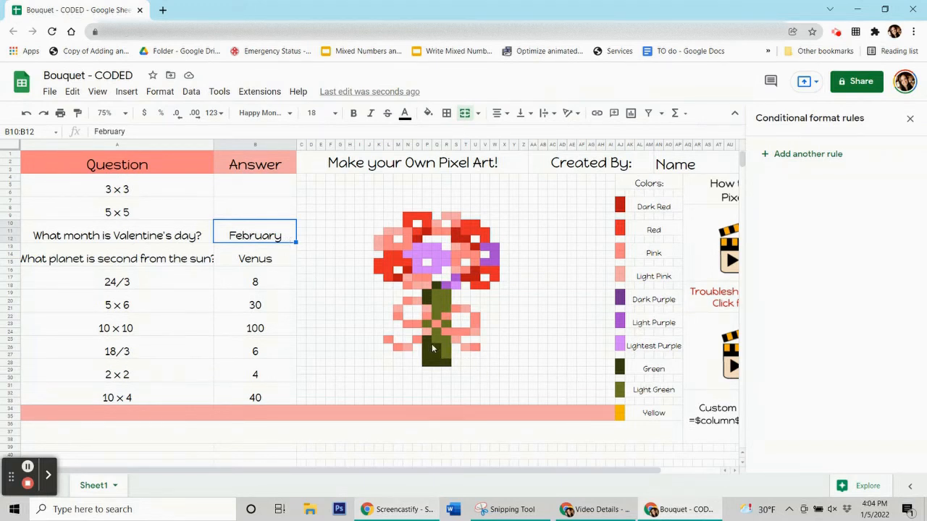
# Check stem pixel P26's fill colour, then select the February answer cell.
pyautogui.click(431, 349)
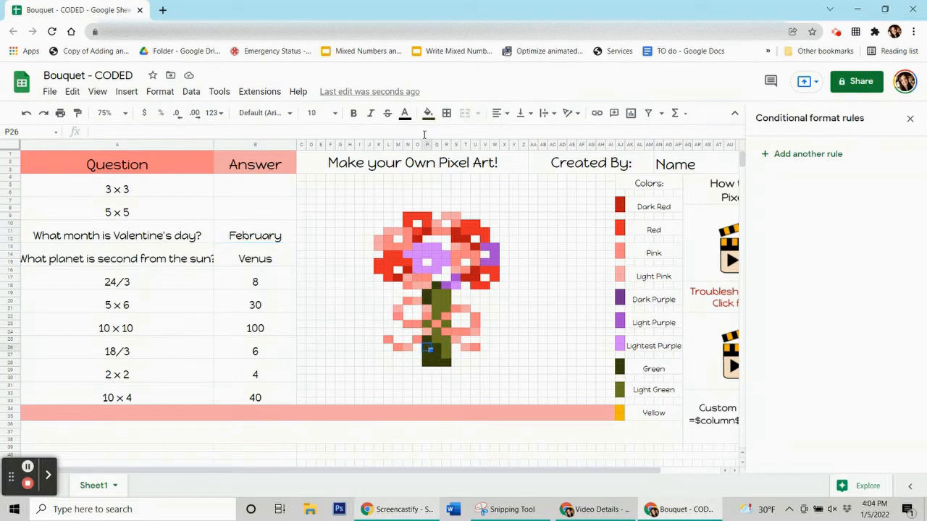
pyautogui.click(428, 113)
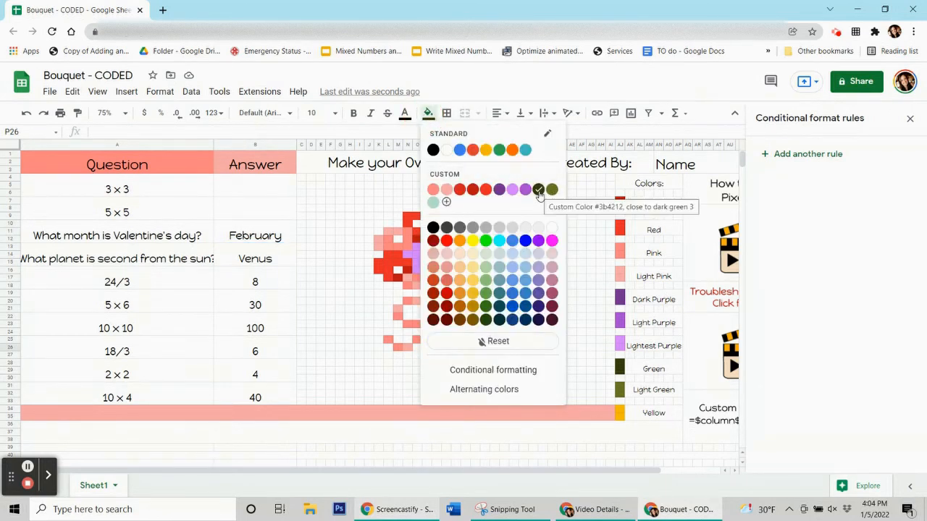
pyautogui.click(283, 240)
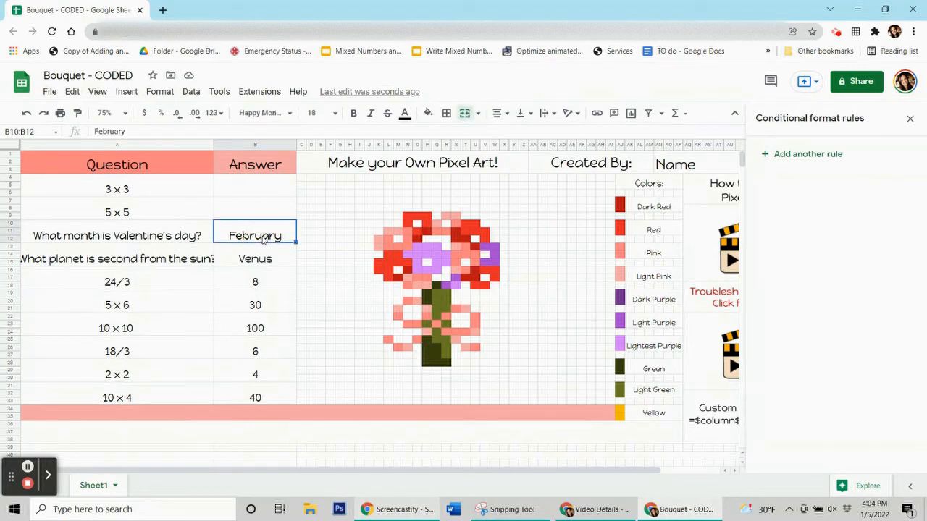
# Start a new dark green rule with the custom formula =$b$10=Februar.
pyautogui.click(835, 157)
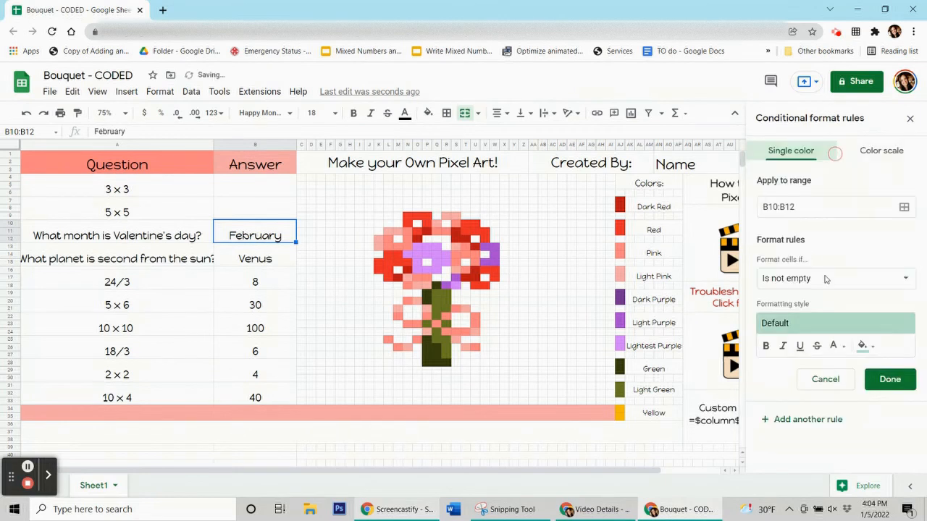
pyautogui.click(872, 350)
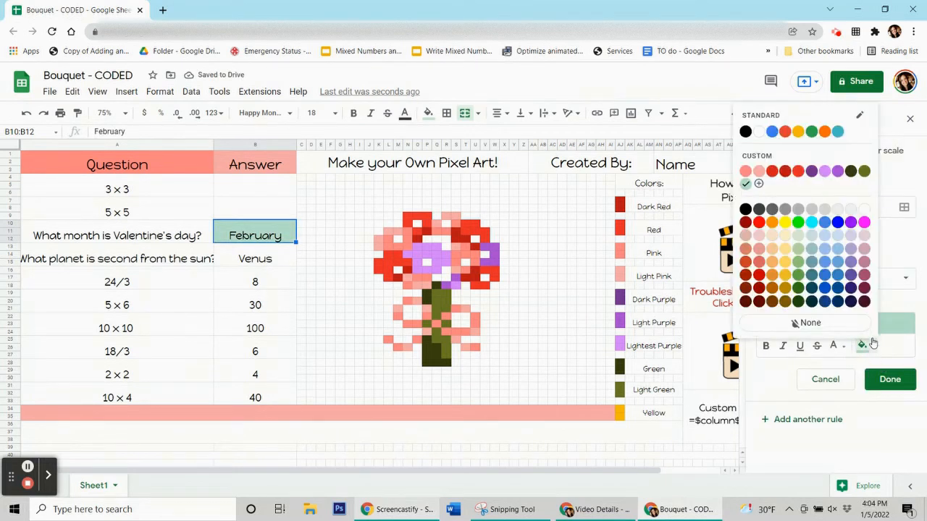
pyautogui.click(844, 174)
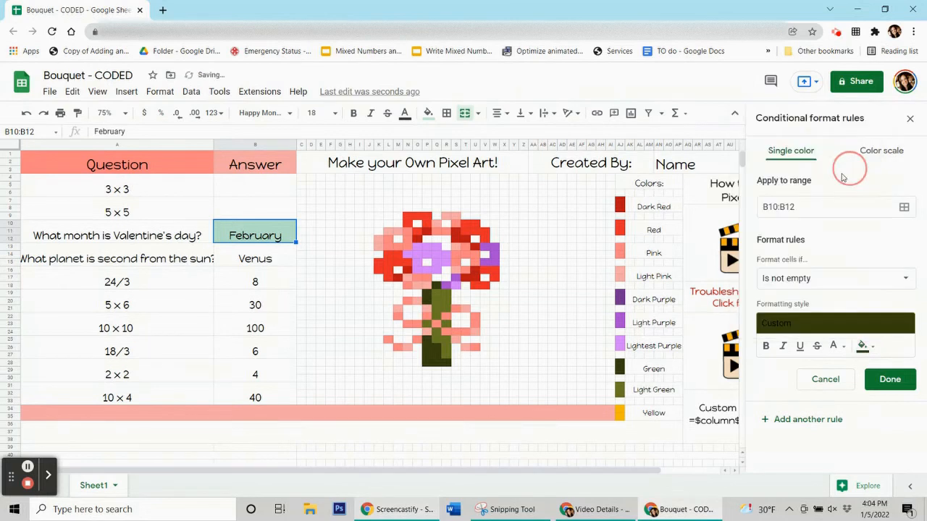
pyautogui.click(813, 278)
pyautogui.scroll(-3, 796, 434)
pyautogui.click(792, 473)
pyautogui.click(811, 305)
pyautogui.write('=$')
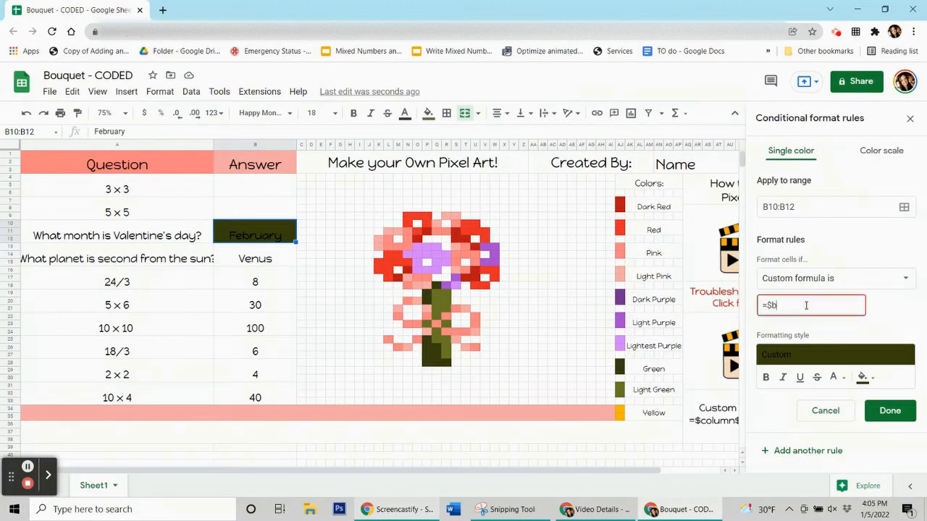
pyautogui.write('b$10=February')
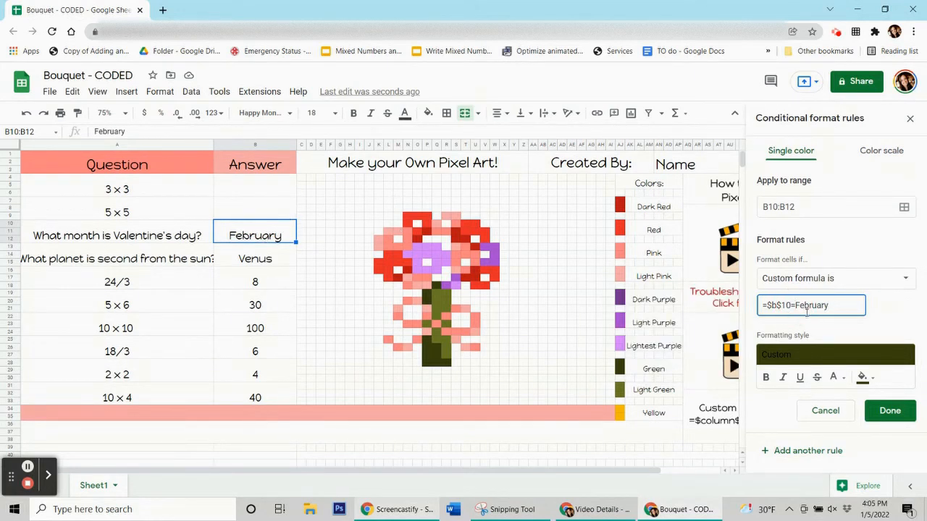
# Quote "February" and add Q18, P19:P20, P25, P26:Q28 and R28 to the rule, then save it.
pyautogui.write('"')
pyautogui.write('"')
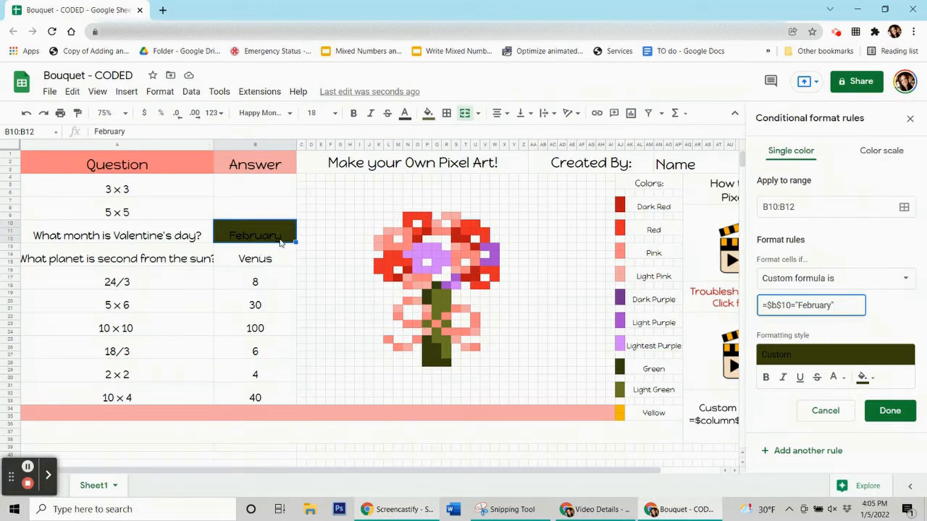
pyautogui.click(908, 212)
pyautogui.moveTo(407, 217); pyautogui.dragTo(84, 124)
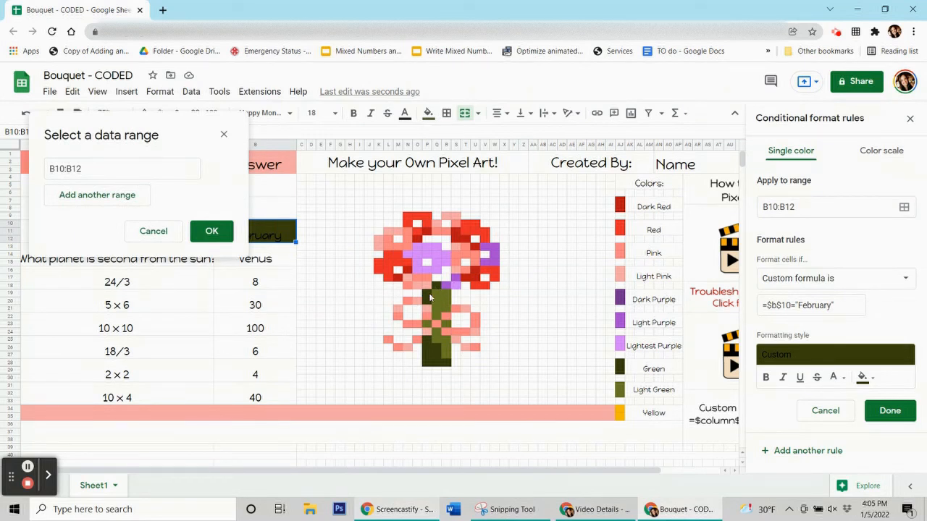
pyautogui.keyDown('ctrl'); pyautogui.click(436, 289); pyautogui.keyUp('ctrl')
pyautogui.keyDown('ctrl'); pyautogui.click(428, 297); pyautogui.keyUp('ctrl')
pyautogui.keyDown('shift'); pyautogui.click(428, 302); pyautogui.keyUp('shift')
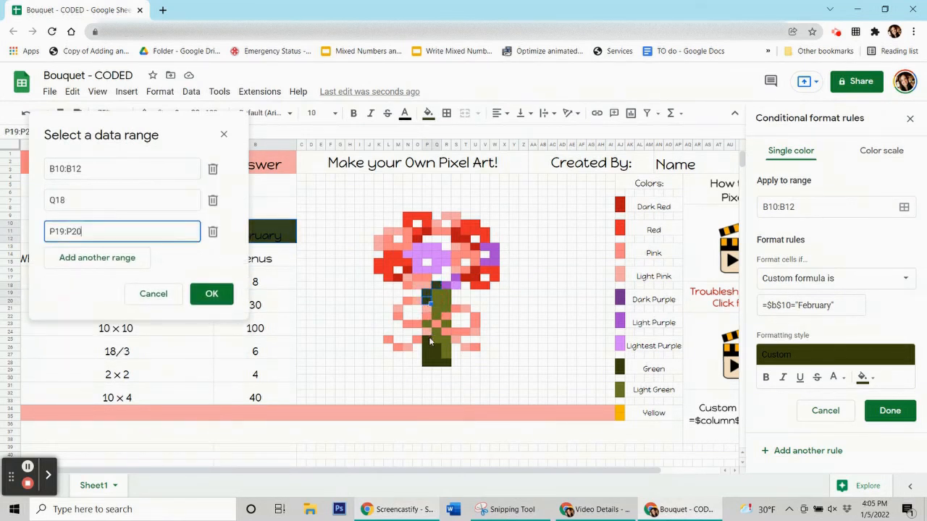
pyautogui.keyDown('ctrl'); pyautogui.click(428, 341); pyautogui.keyUp('ctrl')
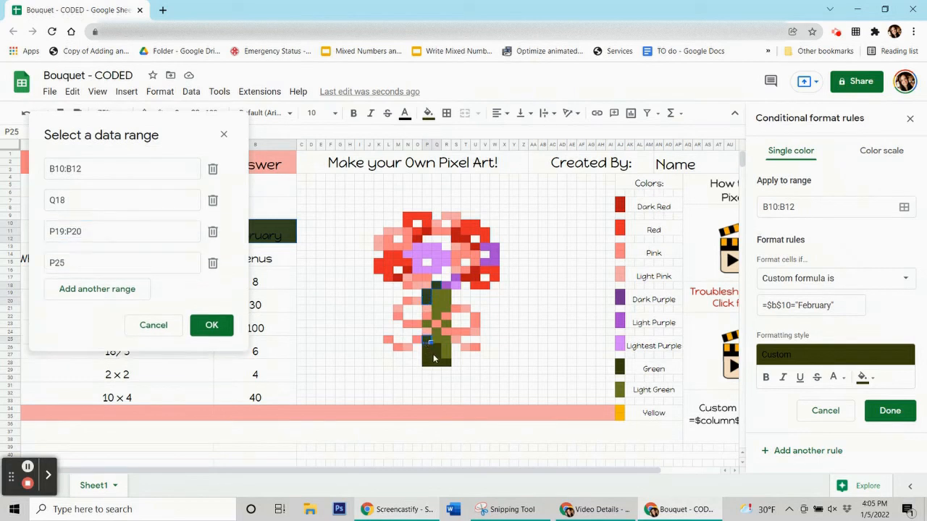
pyautogui.moveTo(427, 347); pyautogui.dragTo(439, 364)
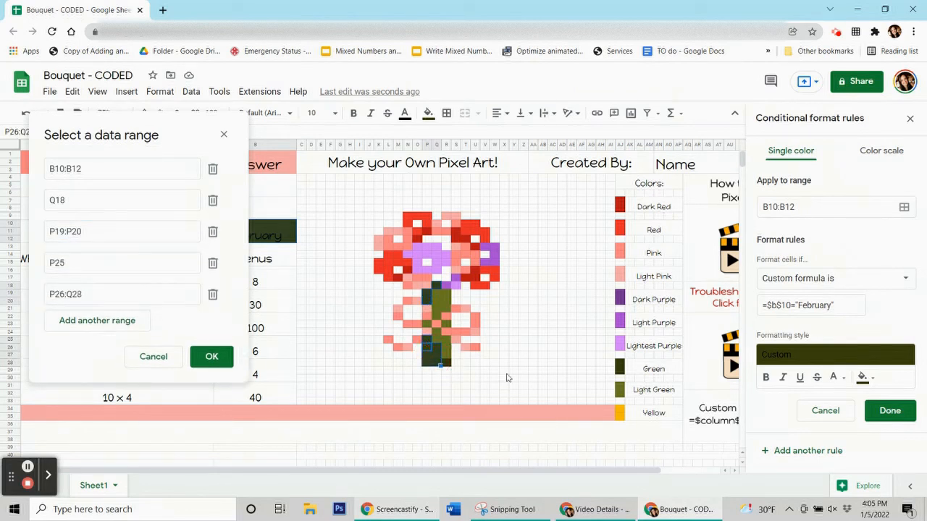
pyautogui.keyDown('ctrl'); pyautogui.click(447, 363); pyautogui.keyUp('ctrl')
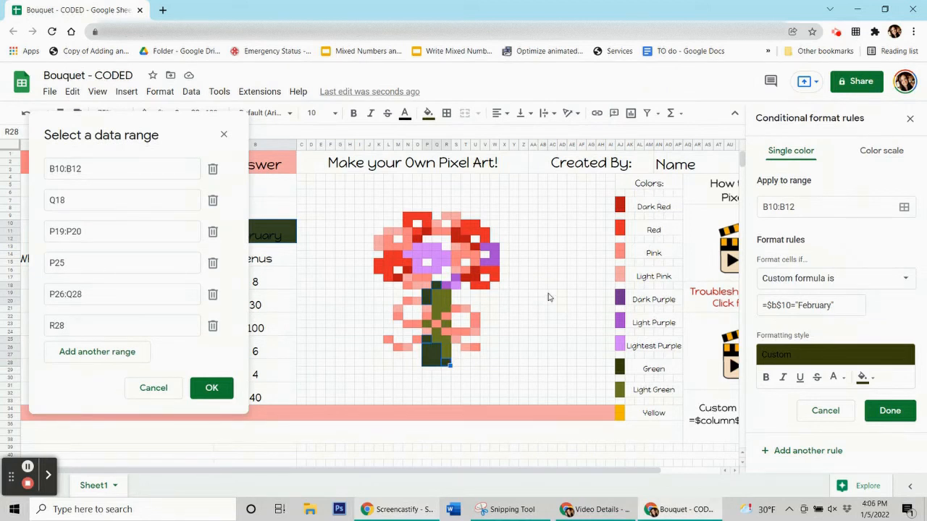
pyautogui.click(198, 386)
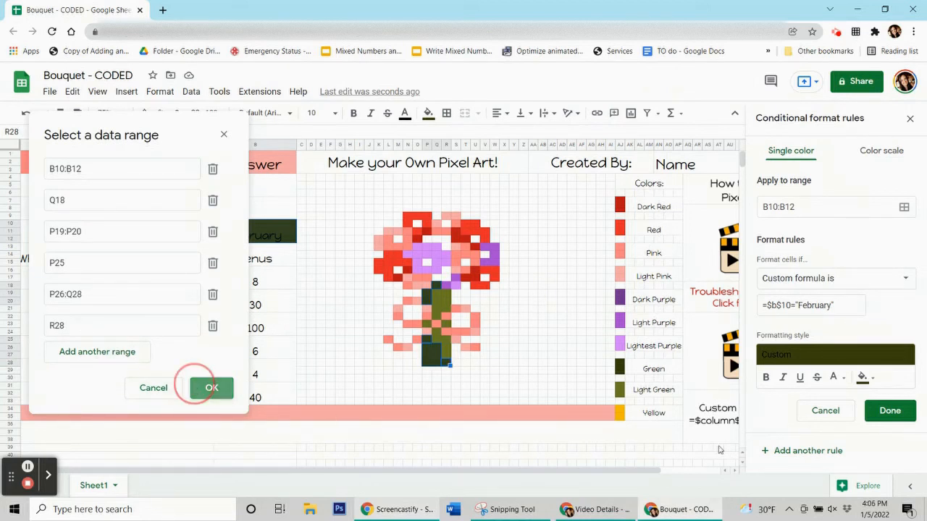
pyautogui.click(890, 410)
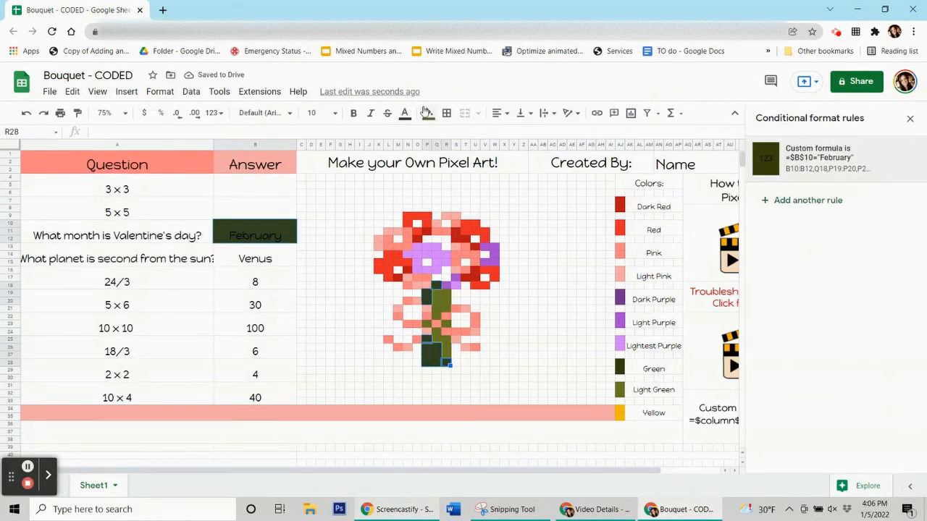
# Reset the cell's fill colour and clear the February answer.
pyautogui.click(427, 113)
pyautogui.click(483, 344)
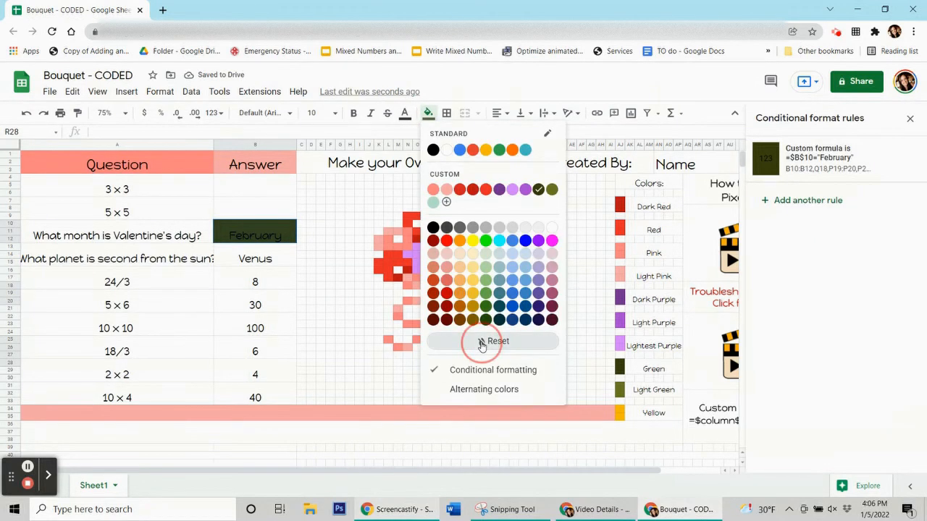
pyautogui.click(241, 261)
pyautogui.click(241, 240)
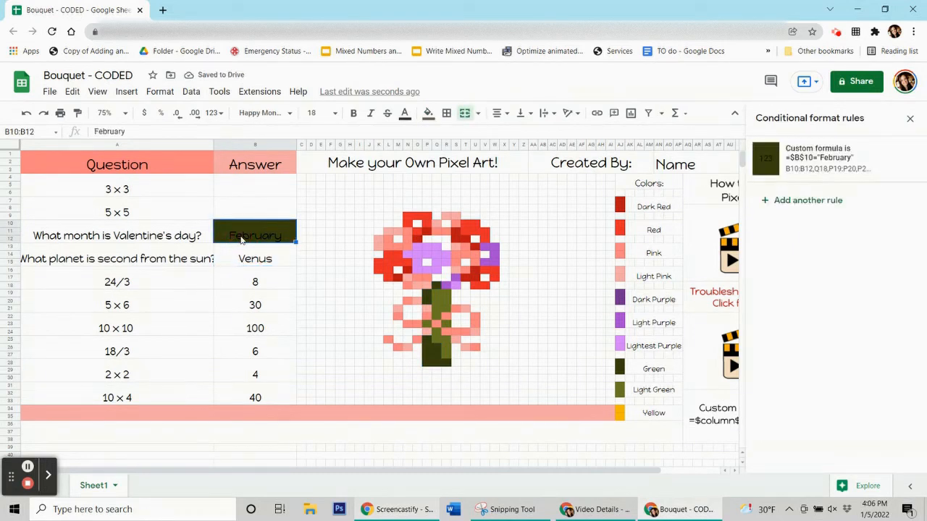
pyautogui.press('Delete')
# Enter 9, 25 and February in the answer cells to colour the flower and stem.
pyautogui.click(255, 281)
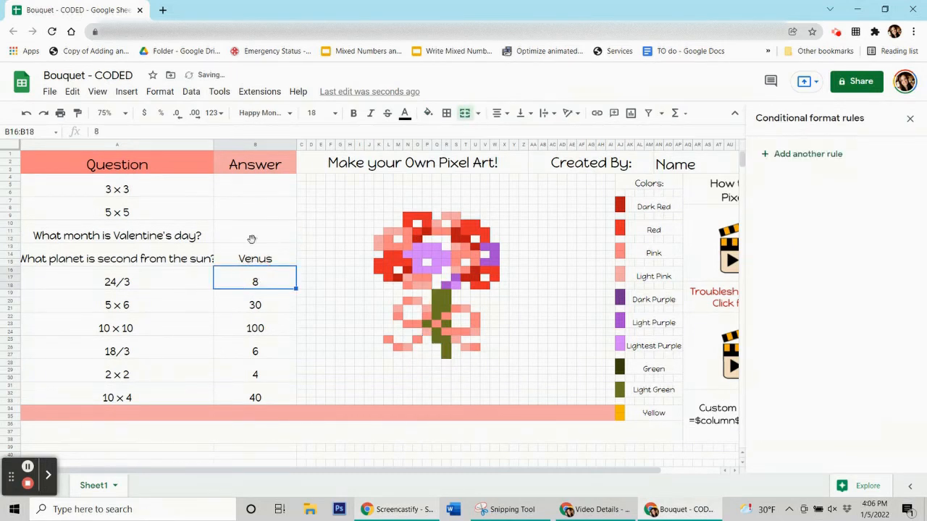
pyautogui.click(256, 186)
pyautogui.write('9')
pyautogui.press('Return')
pyautogui.write('25')
pyautogui.press('Return')
pyautogui.write('February')
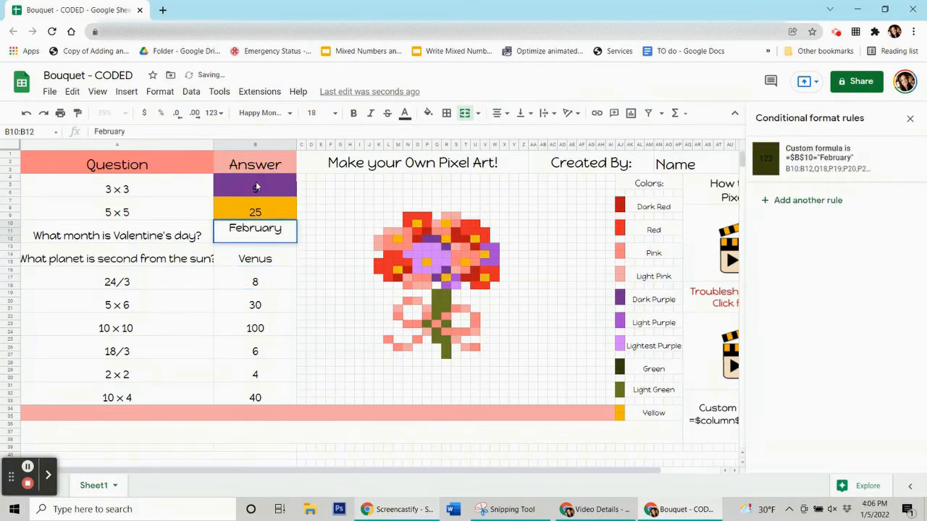
pyautogui.press('Return')
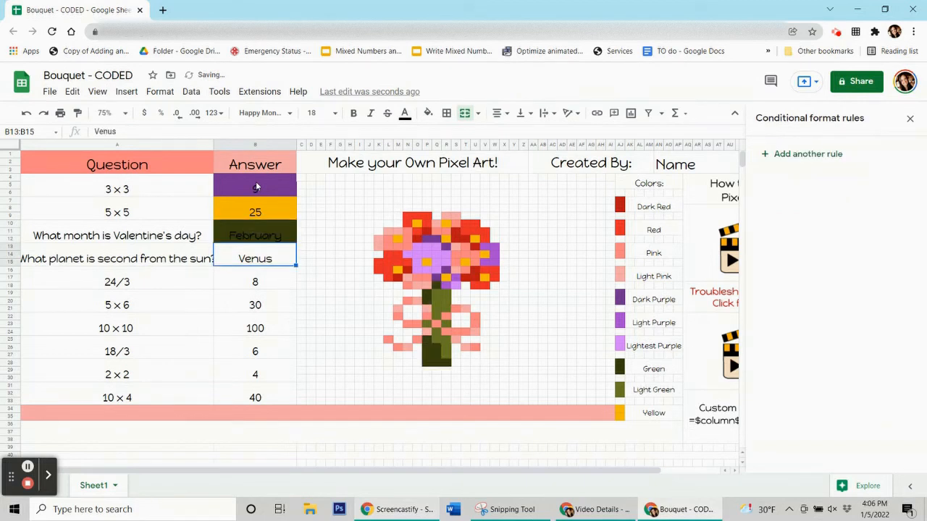
# Delete the February, 25 and 9 answers again.
pyautogui.press('Up')
pyautogui.press('Delete')
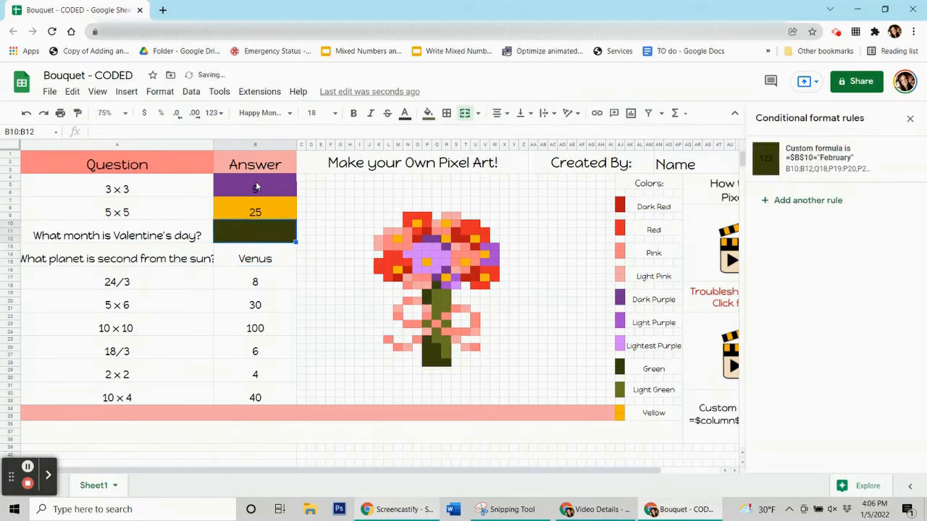
pyautogui.press('Up')
pyautogui.press('Delete')
pyautogui.press('Up')
pyautogui.press('Delete')
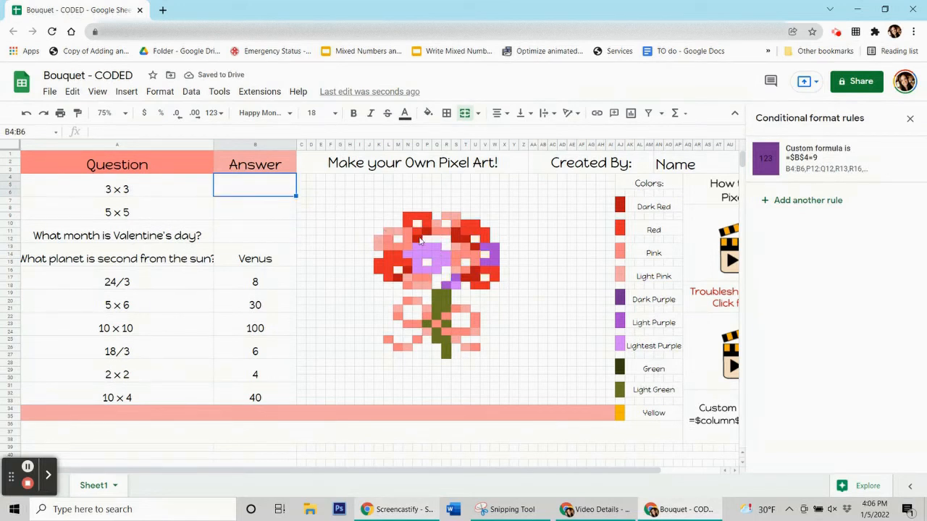
pyautogui.click(417, 240)
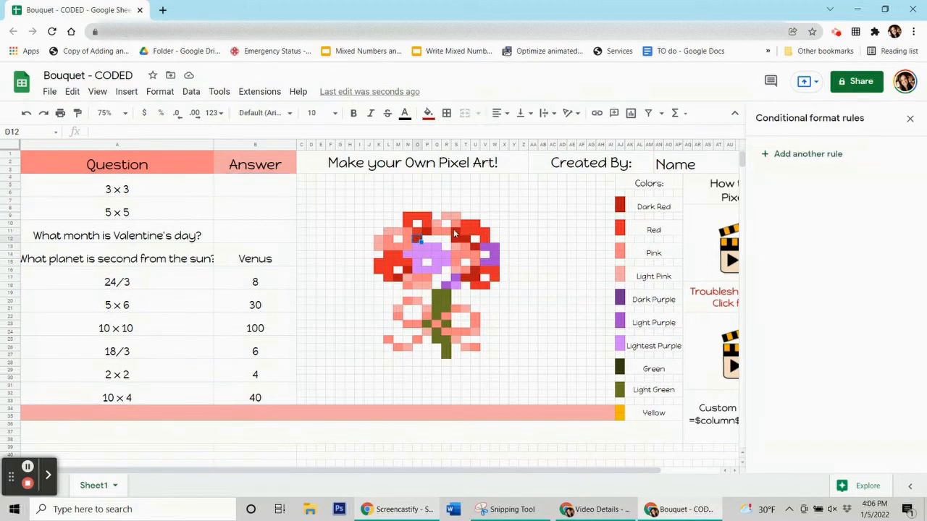
pyautogui.click(428, 113)
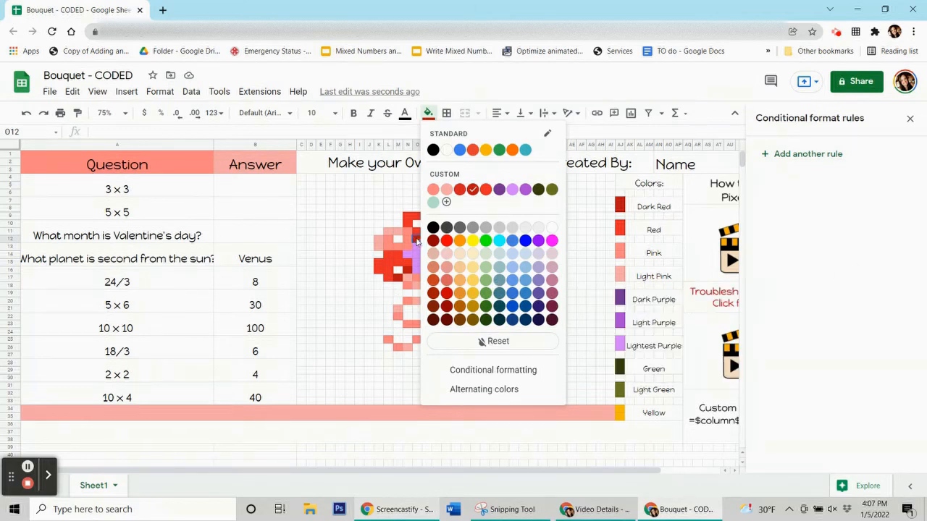
pyautogui.click(270, 255)
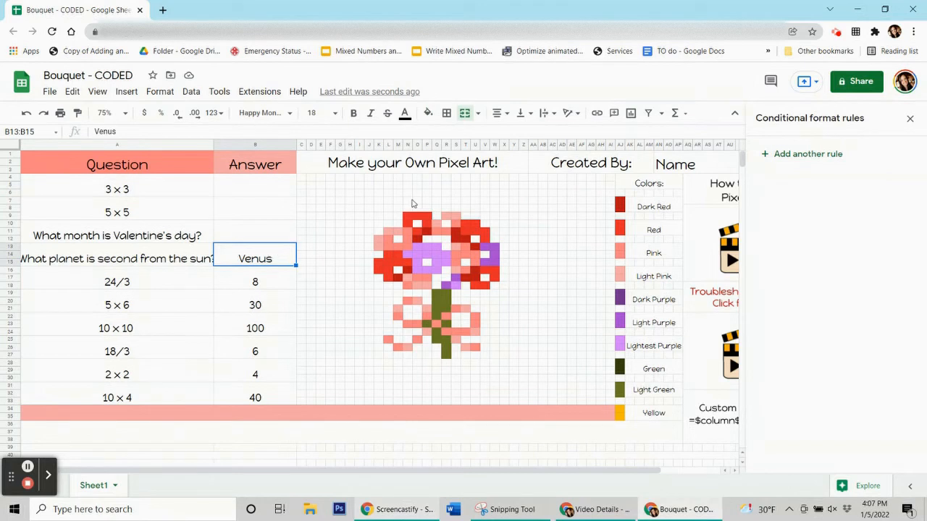
# Draft a red-fill rule with custom formula =$b$13="Venus" and open its range picker.
pyautogui.click(823, 156)
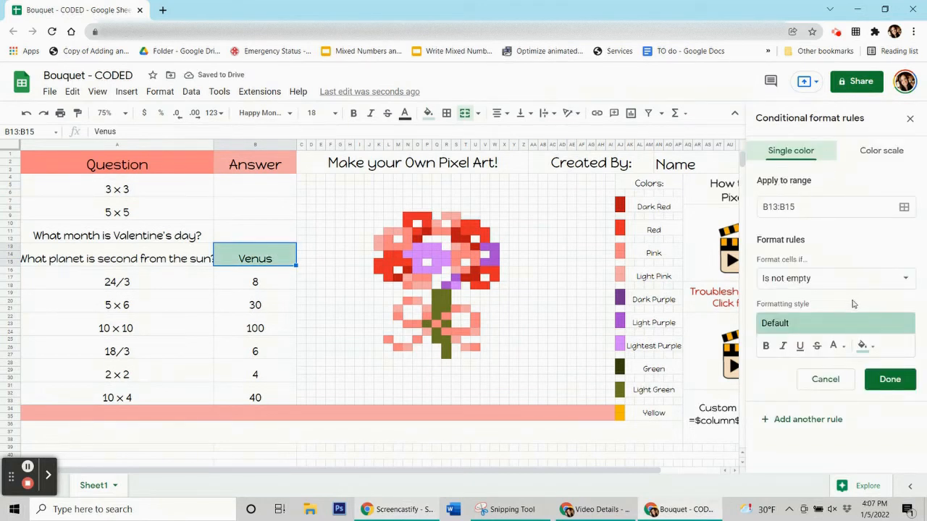
pyautogui.click(869, 348)
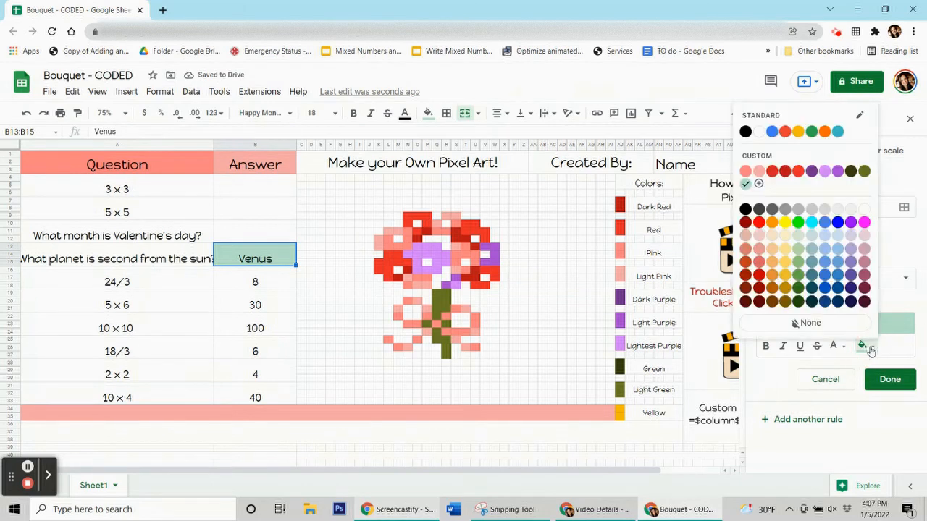
pyautogui.click(785, 173)
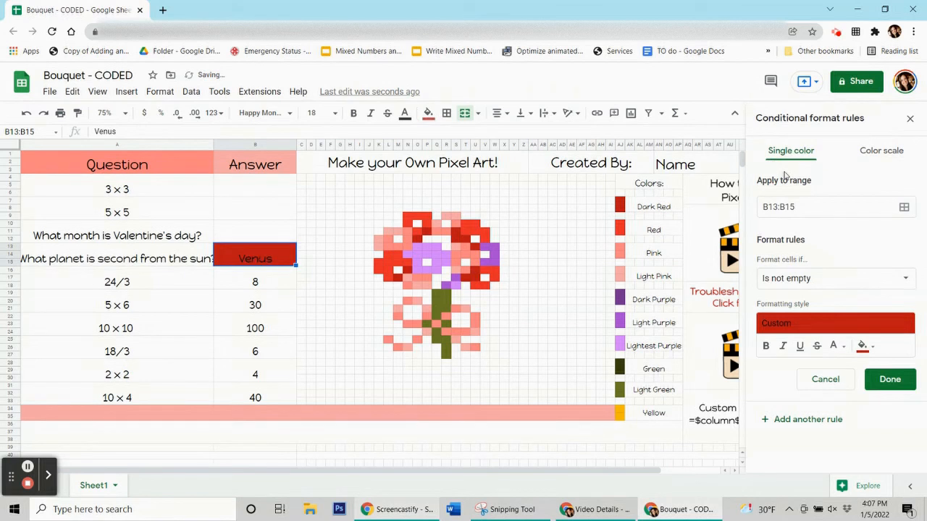
pyautogui.click(806, 281)
pyautogui.scroll(-3, 816, 434)
pyautogui.click(818, 471)
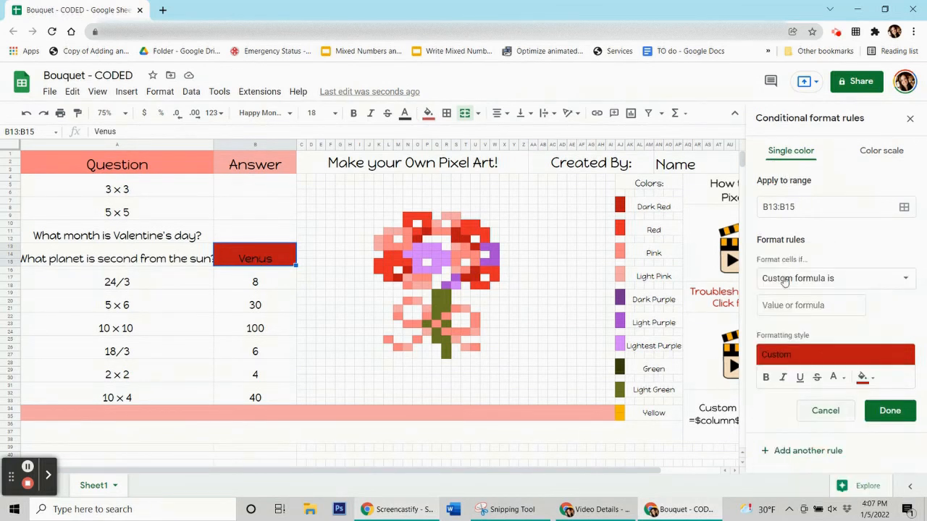
pyautogui.click(786, 302)
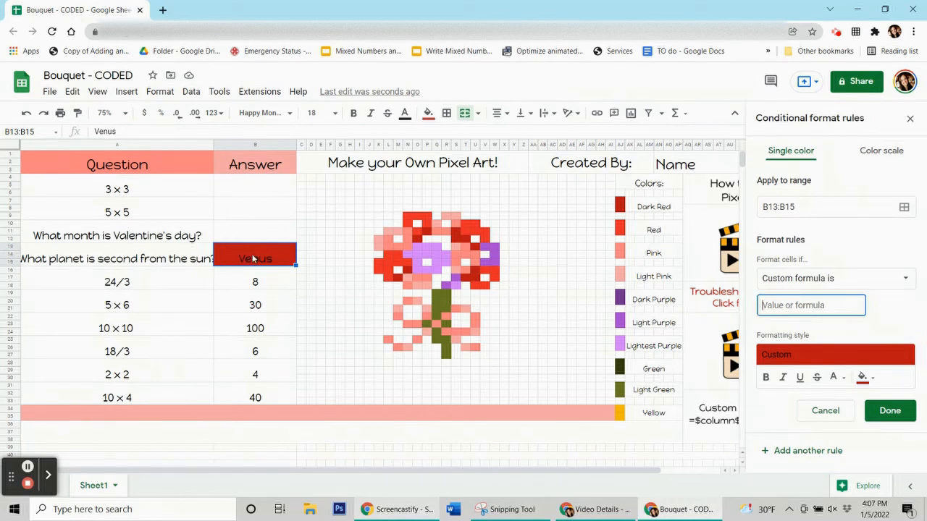
pyautogui.write('=$b$13=Venus"')
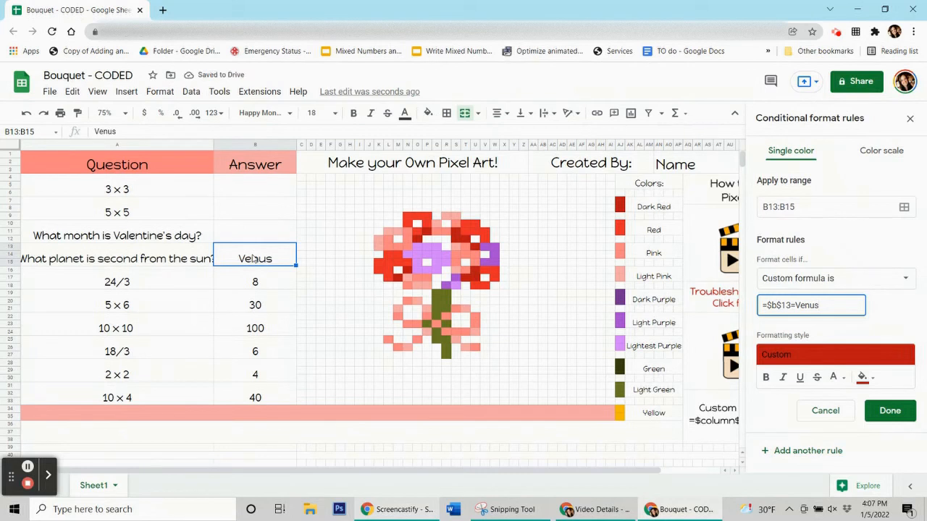
pyautogui.click(797, 307)
pyautogui.write('"')
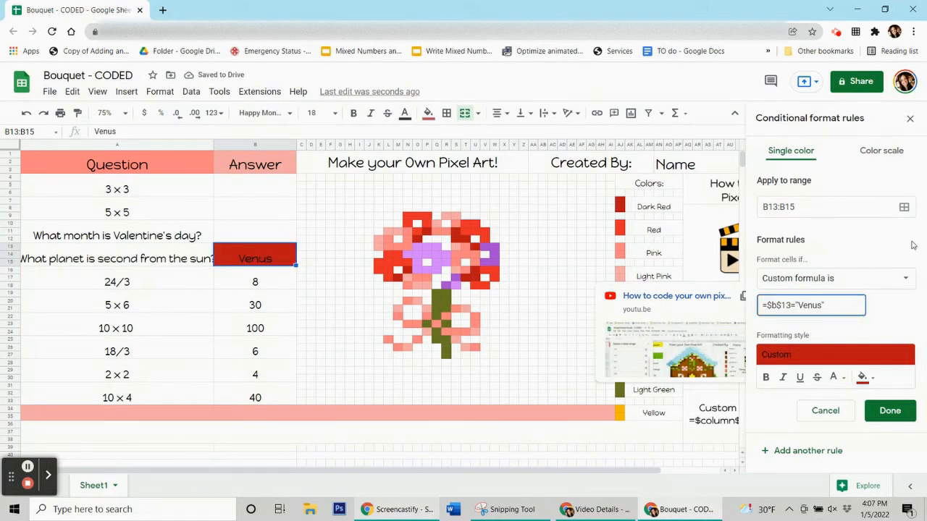
pyautogui.click(906, 210)
pyautogui.moveTo(400, 218); pyautogui.dragTo(85, 129)
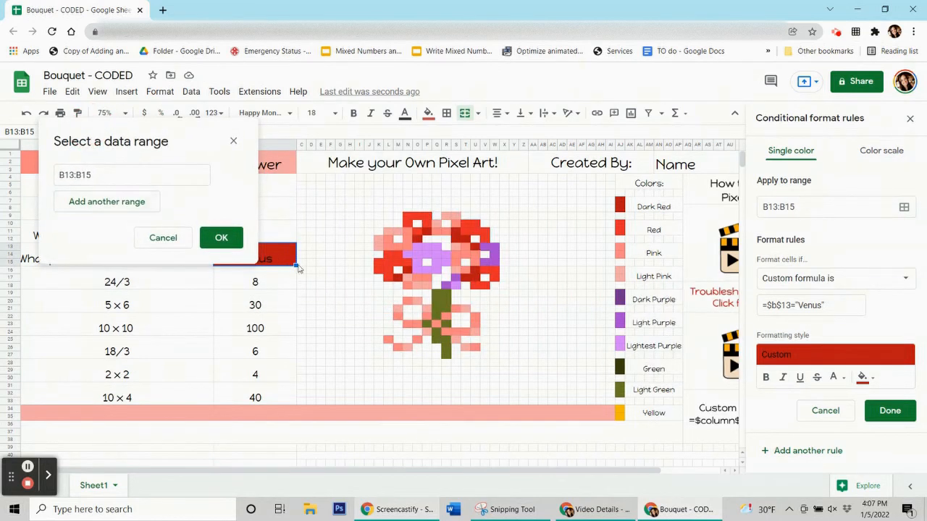
# Add red pixels N16, M17, O12, P11, S11:S12, T12, U13, U16:U17 and T17 to the range.
pyautogui.click(97, 174)
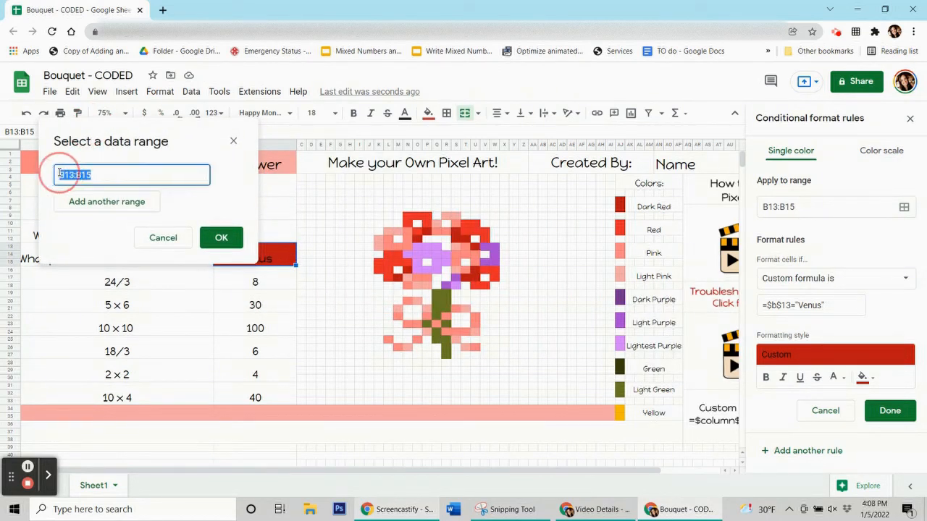
pyautogui.click(96, 174)
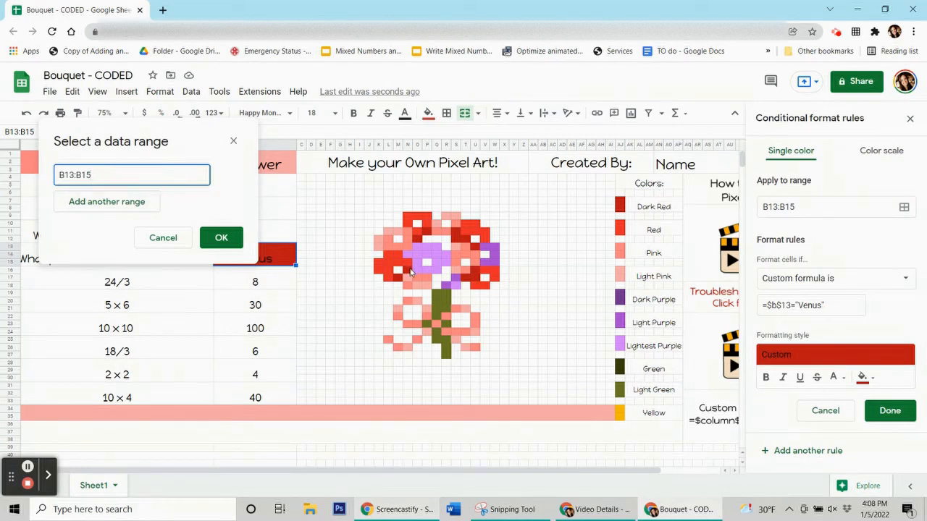
pyautogui.keyDown('ctrl'); pyautogui.click(408, 270); pyautogui.keyUp('ctrl')
pyautogui.keyDown('ctrl'); pyautogui.click(398, 278); pyautogui.keyUp('ctrl')
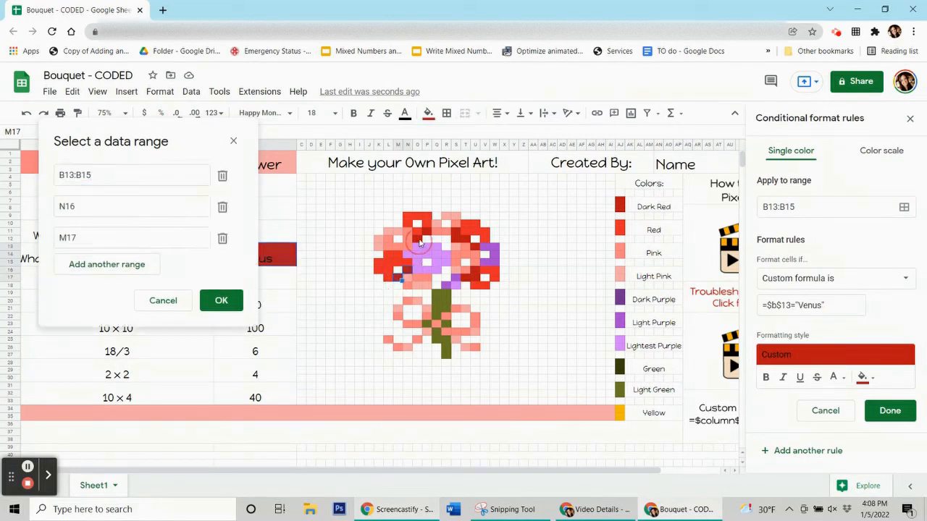
pyautogui.keyDown('ctrl'); pyautogui.click(417, 239); pyautogui.keyUp('ctrl')
pyautogui.keyDown('ctrl'); pyautogui.click(431, 233); pyautogui.keyUp('ctrl')
pyautogui.moveTo(454, 233); pyautogui.dragTo(457, 240)
pyautogui.keyDown('ctrl'); pyautogui.click(467, 239); pyautogui.keyUp('ctrl')
pyautogui.keyDown('ctrl'); pyautogui.click(475, 248); pyautogui.keyUp('ctrl')
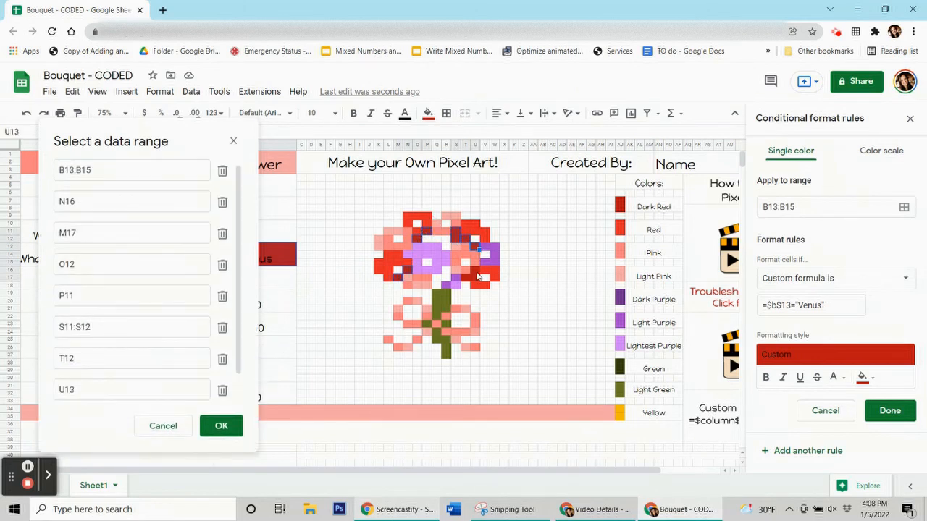
pyautogui.moveTo(475, 272); pyautogui.dragTo(475, 280)
pyautogui.keyDown('ctrl'); pyautogui.click(467, 281); pyautogui.keyUp('ctrl')
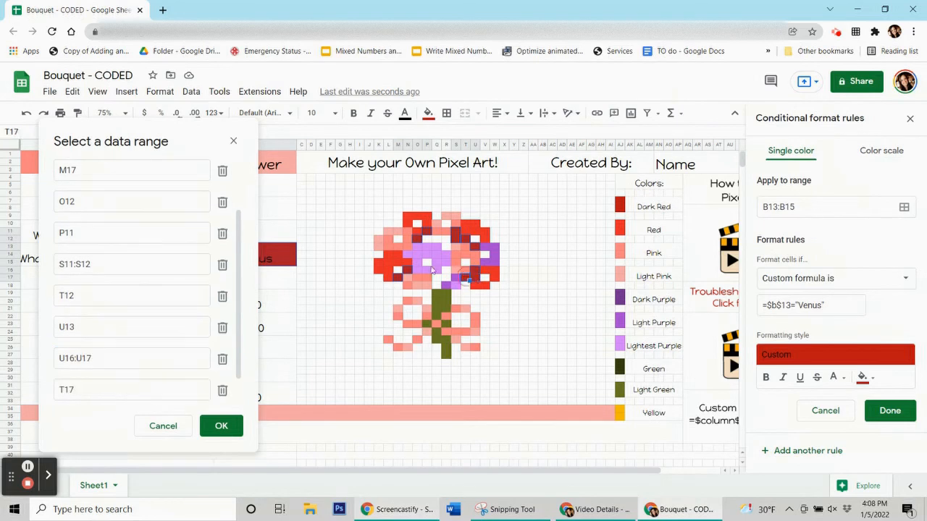
# Confirm the added ranges and save the Venus rule.
pyautogui.moveTo(186, 147); pyautogui.dragTo(605, 162)
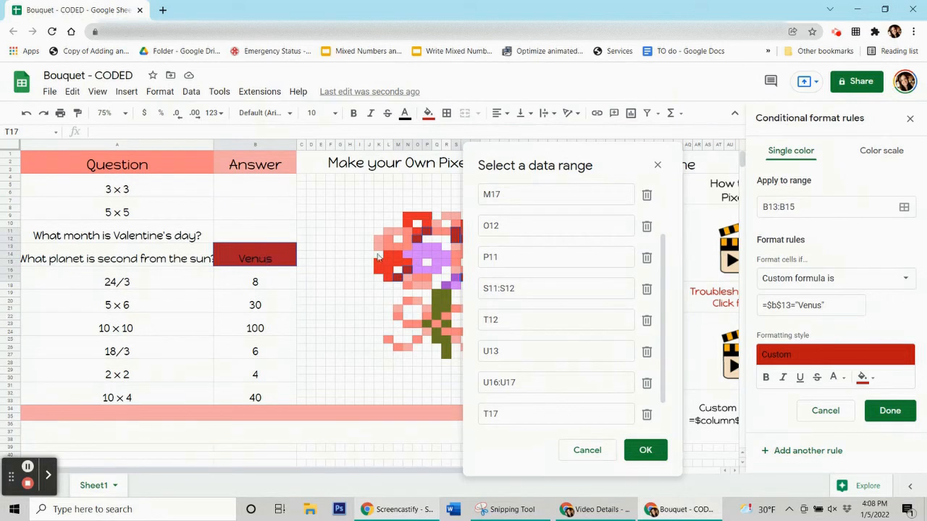
pyautogui.moveTo(590, 161); pyautogui.dragTo(674, 145)
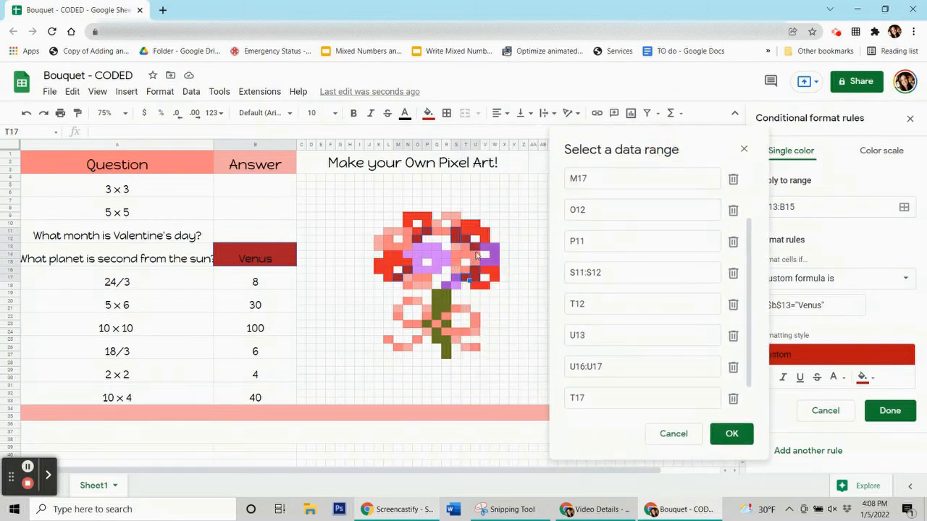
pyautogui.moveTo(637, 144); pyautogui.dragTo(573, 102)
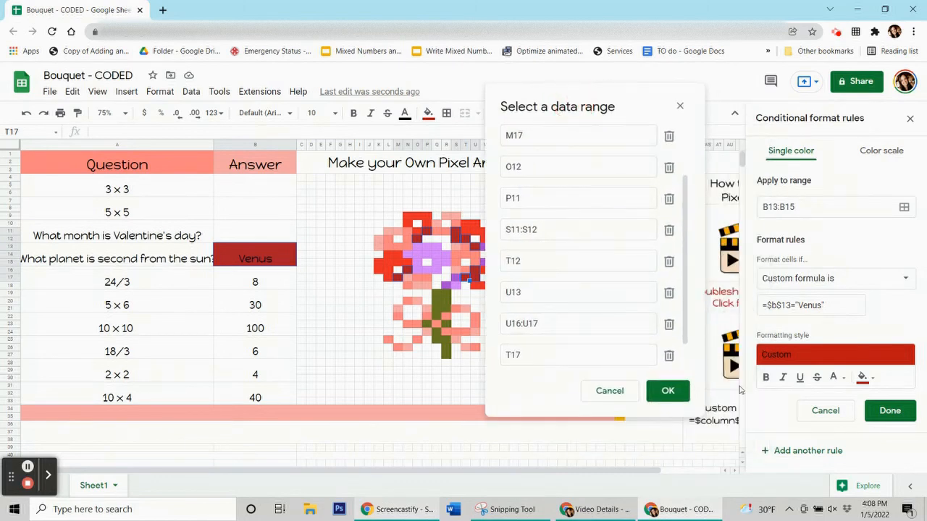
pyautogui.click(681, 391)
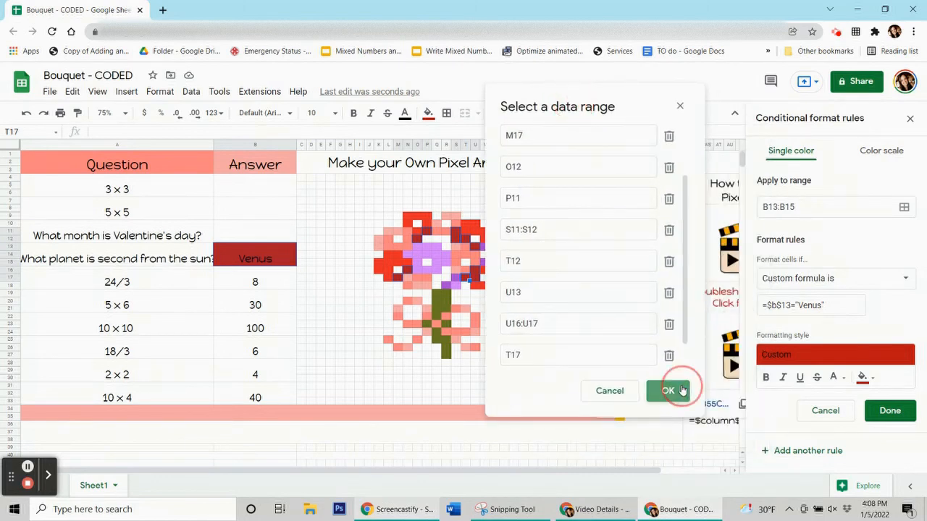
pyautogui.click(889, 411)
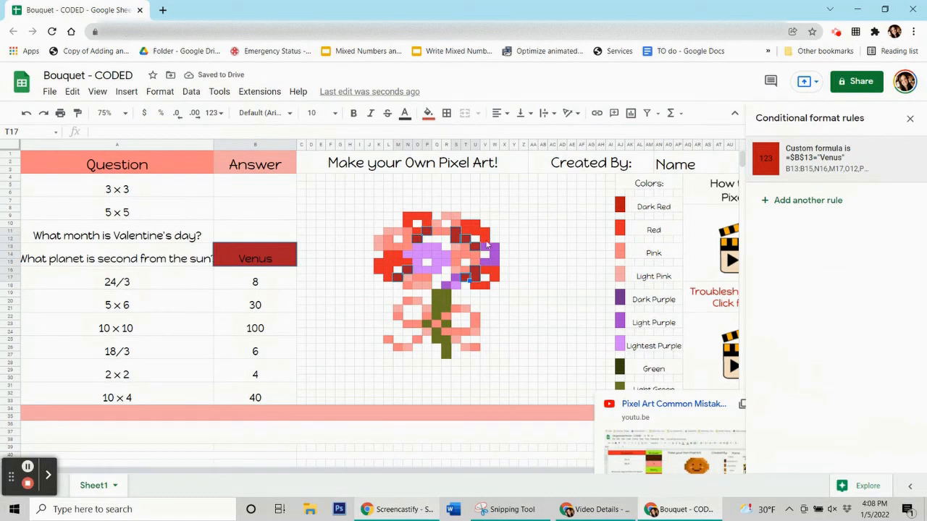
# Reset pixel T17's manual fill and delete the Venus answer.
pyautogui.click(429, 116)
pyautogui.click(484, 341)
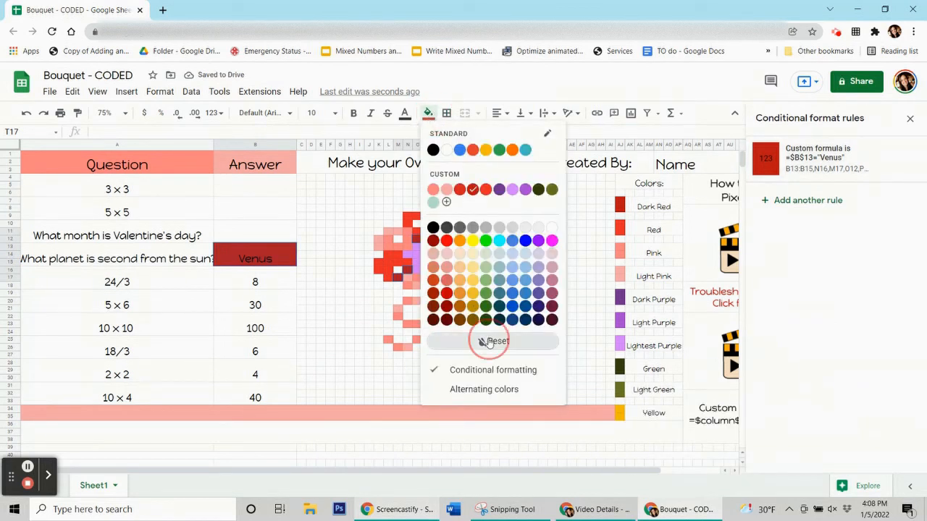
pyautogui.click(257, 261)
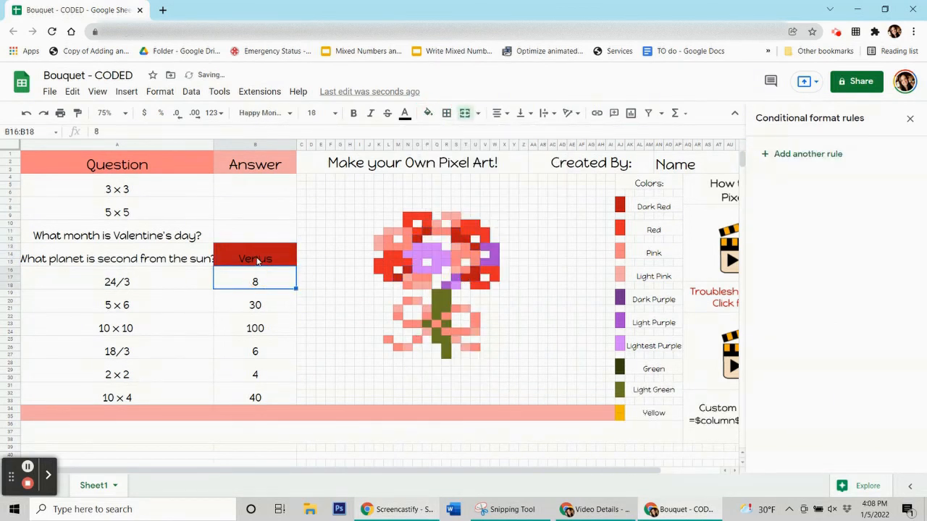
pyautogui.press('Delete')
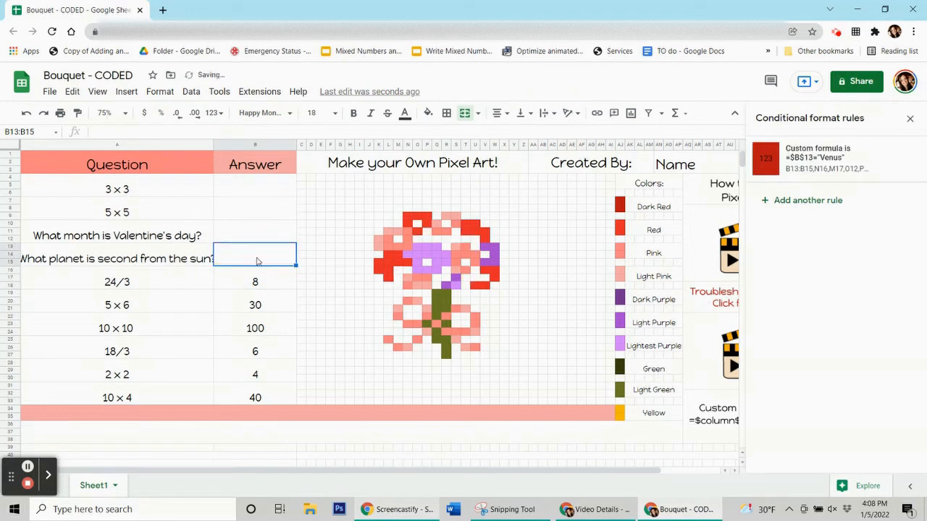
# Check stem pixel Q20 and review the answers 8, 30, 100, 6, 4 and 40.
pyautogui.click(439, 302)
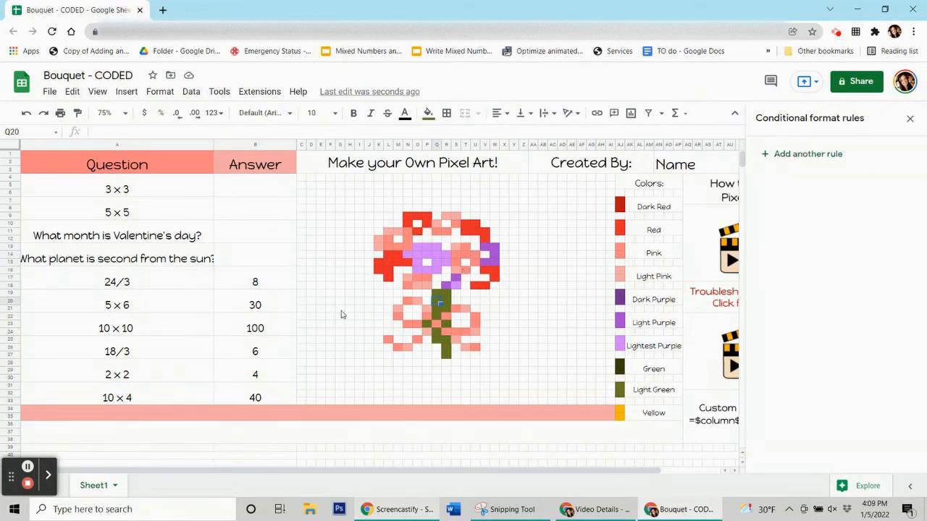
pyautogui.click(278, 282)
pyautogui.click(282, 305)
pyautogui.click(283, 328)
pyautogui.click(281, 351)
pyautogui.click(279, 378)
pyautogui.click(280, 398)
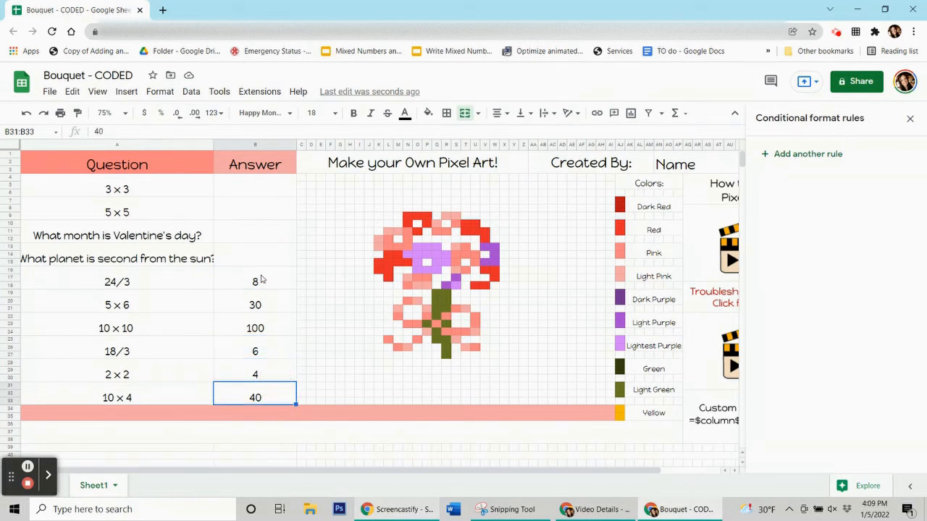
pyautogui.click(28, 467)
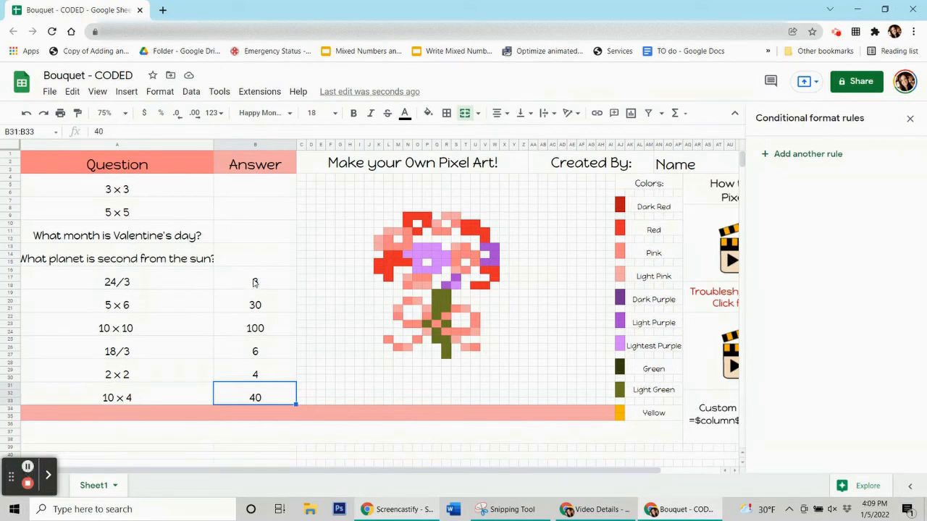
# Start a light pink rule for the 8 answer with custom formula =$b$16=8.
pyautogui.click(255, 282)
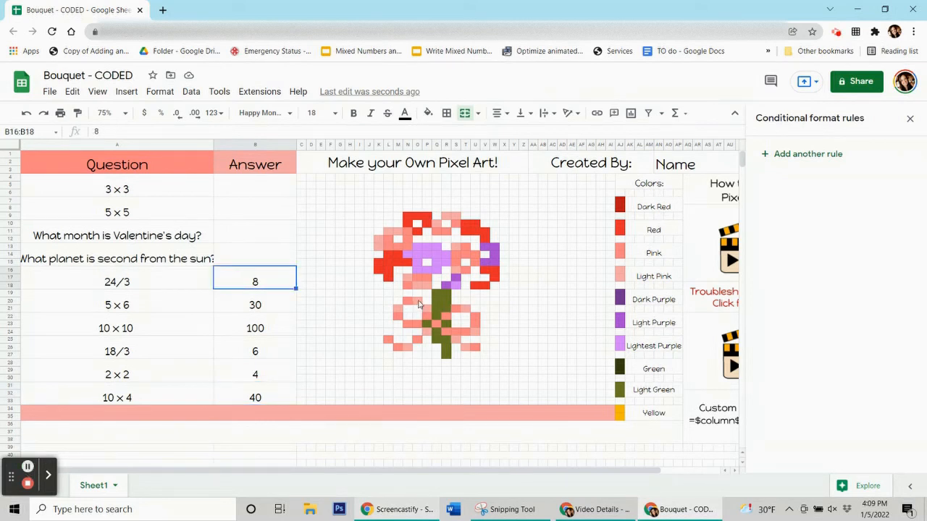
pyautogui.click(427, 113)
pyautogui.click(493, 367)
pyautogui.click(863, 346)
pyautogui.click(770, 263)
pyautogui.click(833, 278)
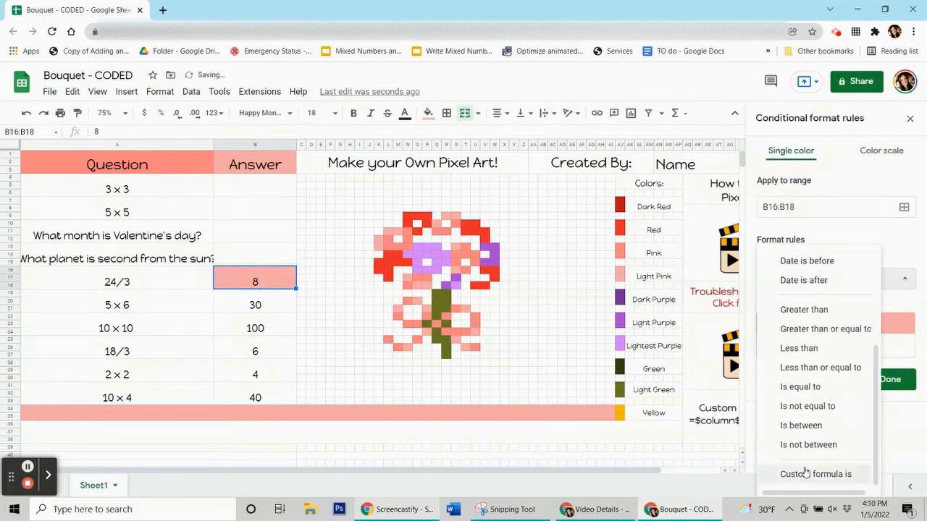
pyautogui.click(804, 471)
pyautogui.write('=$b$16=8')
# Extend the pink rule to pixels K12:K13, R9:S9, S13, S16, N17, O18:P18, U24 and others, then save.
pyautogui.click(904, 207)
pyautogui.moveTo(419, 221); pyautogui.dragTo(80, 87)
pyautogui.moveTo(378, 240); pyautogui.dragTo(398, 232)
pyautogui.keyDown('ctrl'); pyautogui.click(436, 223); pyautogui.keyUp('ctrl')
pyautogui.moveTo(447, 215); pyautogui.dragTo(457, 216)
pyautogui.keyDown('ctrl'); pyautogui.click(457, 247); pyautogui.keyUp('ctrl')
pyautogui.keyDown('ctrl'); pyautogui.click(457, 270); pyautogui.keyUp('ctrl')
pyautogui.keyDown('ctrl'); pyautogui.click(407, 277); pyautogui.keyUp('ctrl')
pyautogui.moveTo(416, 286); pyautogui.dragTo(426, 285)
pyautogui.keyDown('ctrl'); pyautogui.click(416, 300); pyautogui.keyUp('ctrl')
pyautogui.keyDown('ctrl'); pyautogui.click(397, 308); pyautogui.keyUp('ctrl')
pyautogui.keyDown('ctrl'); pyautogui.click(426, 308); pyautogui.keyUp('ctrl')
pyautogui.keyDown('ctrl'); pyautogui.click(426, 331); pyautogui.keyUp('ctrl')
pyautogui.keyDown('ctrl'); pyautogui.click(406, 347); pyautogui.keyUp('ctrl')
pyautogui.keyDown('ctrl'); pyautogui.click(456, 339); pyautogui.keyUp('ctrl')
pyautogui.keyDown('ctrl'); pyautogui.click(465, 346); pyautogui.keyUp('ctrl')
pyautogui.keyDown('ctrl'); pyautogui.click(475, 331); pyautogui.keyUp('ctrl')
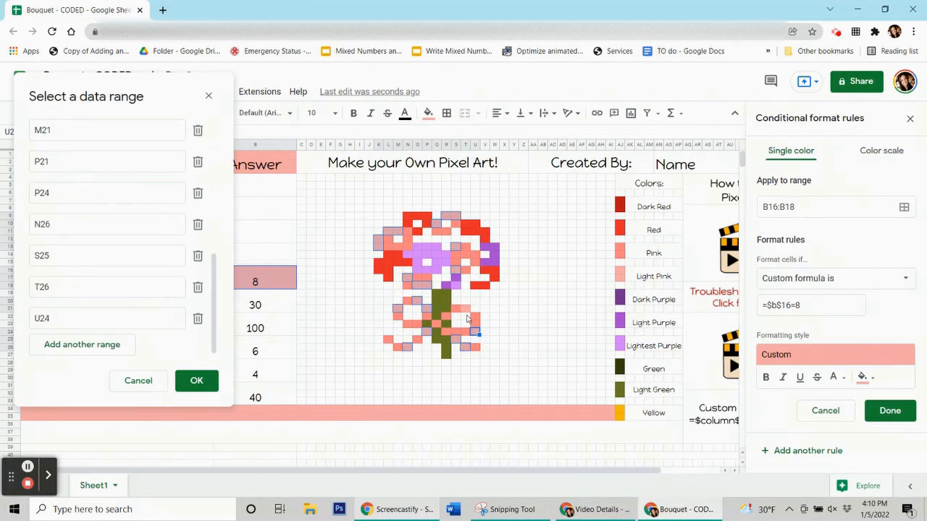
pyautogui.click(194, 380)
pyautogui.click(889, 410)
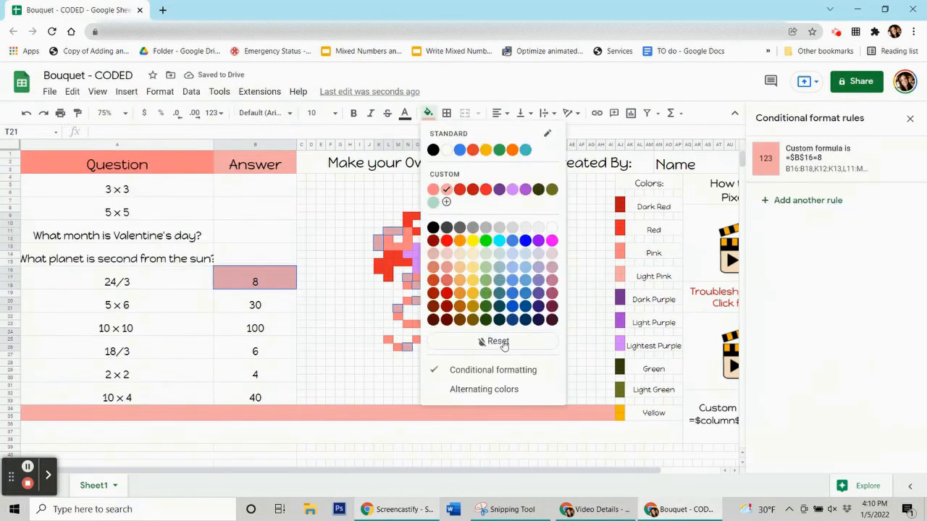
# Delete the 8 answer to test the rule and check pixel S17's fill.
pyautogui.click(264, 278)
pyautogui.press('Delete')
pyautogui.click(267, 295)
pyautogui.click(456, 278)
pyautogui.click(428, 113)
# Start a light purple rule for the 30 answer cell.
pyautogui.click(255, 301)
pyautogui.click(808, 154)
pyautogui.click(863, 345)
pyautogui.click(837, 171)
pyautogui.click(833, 278)
# Finish the purple rule =$b$19=30 covering R18, S17, V15, V13 and W13:W15.
pyautogui.click(797, 474)
pyautogui.click(789, 305)
pyautogui.write('=')
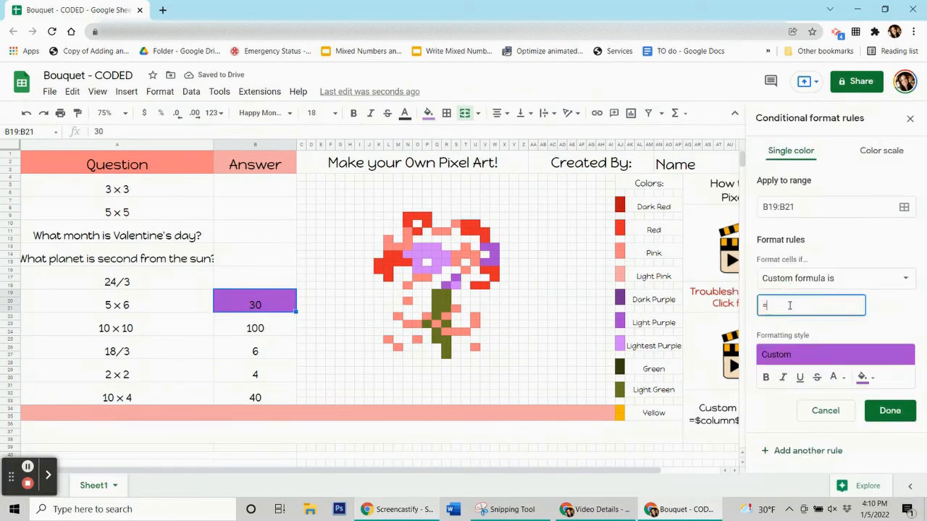
pyautogui.write('$b$19=30')
pyautogui.click(903, 207)
pyautogui.moveTo(473, 219); pyautogui.dragTo(166, 126)
pyautogui.keyDown('ctrl'); pyautogui.click(445, 285); pyautogui.keyUp('ctrl')
pyautogui.keyDown('ctrl'); pyautogui.click(456, 278); pyautogui.keyUp('ctrl')
pyautogui.keyDown('ctrl'); pyautogui.click(485, 262); pyautogui.keyUp('ctrl')
pyautogui.keyDown('ctrl'); pyautogui.click(484, 247); pyautogui.keyUp('ctrl')
pyautogui.moveTo(495, 247); pyautogui.dragTo(495, 262)
pyautogui.click(242, 391)
pyautogui.click(892, 411)
pyautogui.click(428, 114)
# Remove the manual fill from W13:W15 and clear the 30 answer in B19.
pyautogui.click(498, 339)
pyautogui.click(253, 326)
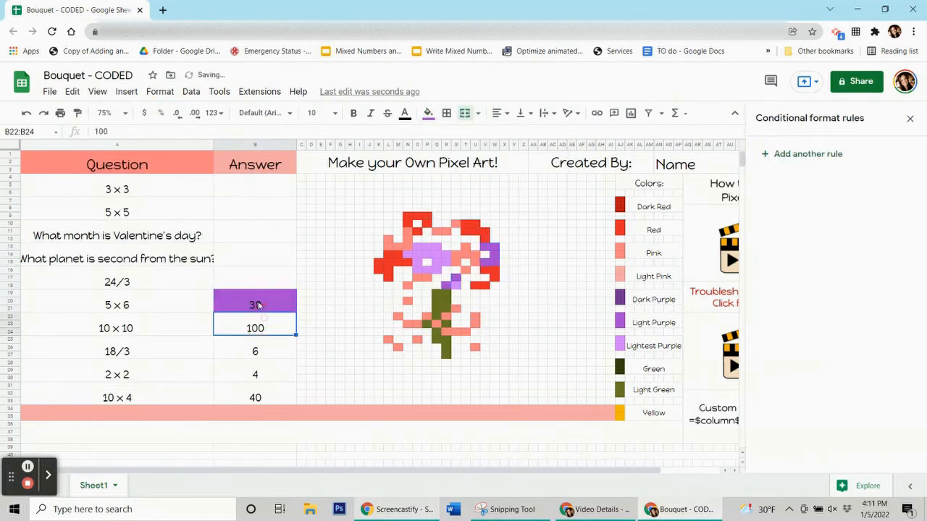
pyautogui.click(258, 306)
pyautogui.press('Delete')
pyautogui.click(246, 325)
pyautogui.click(378, 270)
pyautogui.click(426, 116)
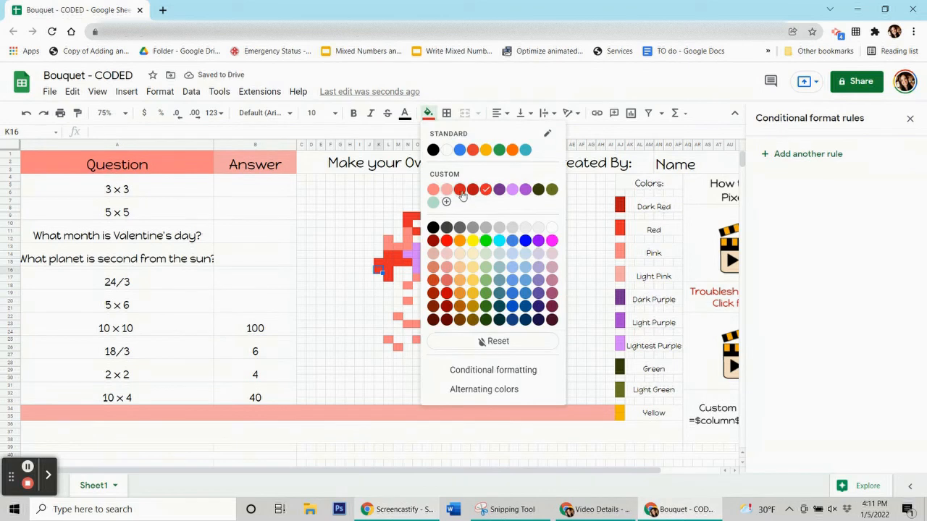
# Add a red custom-formula rule =$b$22=100 for the 100 answer.
pyautogui.click(254, 326)
pyautogui.click(801, 155)
pyautogui.click(864, 346)
pyautogui.click(796, 172)
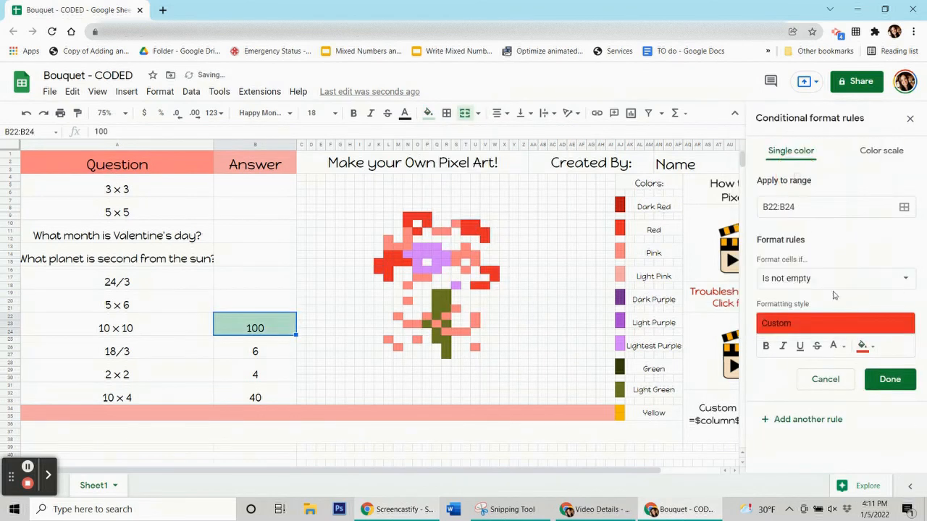
pyautogui.click(833, 278)
pyautogui.click(818, 471)
pyautogui.click(789, 307)
pyautogui.write('=$b$22=100')
# Apply the red rule to pixels K15:L16, O11, P10, N9:P9 and other red blocks, then save.
pyautogui.click(903, 207)
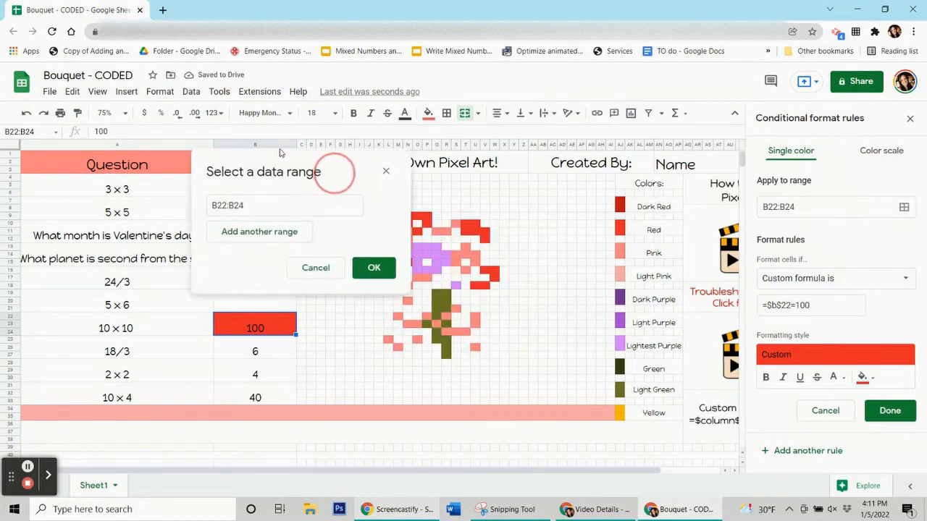
pyautogui.moveTo(379, 263); pyautogui.dragTo(406, 262)
pyautogui.keyDown('ctrl'); pyautogui.click(389, 277); pyautogui.keyUp('ctrl')
pyautogui.moveTo(477, 285); pyautogui.dragTo(495, 267)
pyautogui.keyDown('ctrl'); pyautogui.click(495, 276); pyautogui.keyUp('ctrl')
pyautogui.keyDown('ctrl'); pyautogui.click(485, 233); pyautogui.keyUp('ctrl')
pyautogui.moveTo(468, 225)
pyautogui.mouseDown()
pyautogui.moveTo(485, 224)
pyautogui.moveTo(477, 216)
pyautogui.mouseUp()
pyautogui.keyDown('ctrl'); pyautogui.click(416, 224); pyautogui.keyUp('ctrl')
pyautogui.keyDown('ctrl'); pyautogui.click(426, 216); pyautogui.keyUp('ctrl')
pyautogui.moveTo(407, 215); pyautogui.dragTo(426, 215)
pyautogui.click(272, 394)
pyautogui.click(890, 410)
# Remove the leftover manual fill and delete the 100 answer.
pyautogui.click(428, 113)
pyautogui.click(486, 344)
pyautogui.click(255, 331)
pyautogui.press('Delete')
pyautogui.click(258, 352)
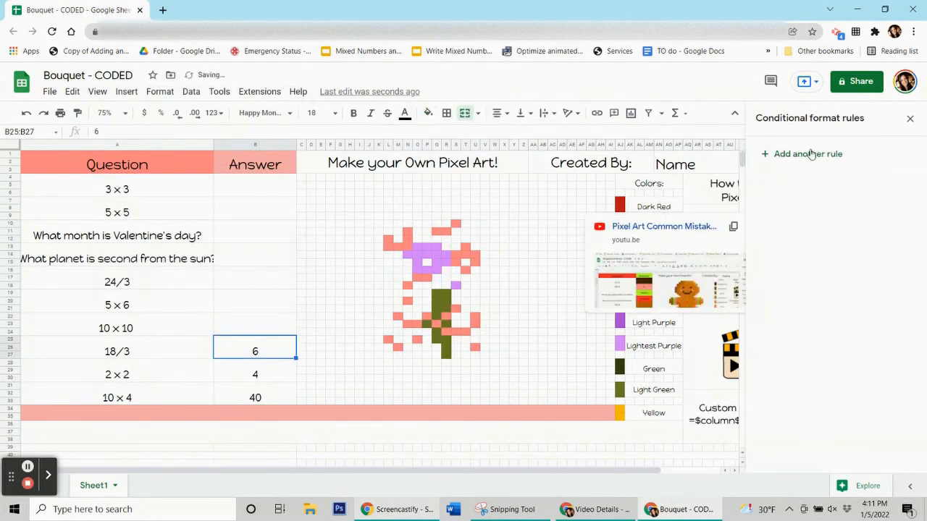
# Start an olive green custom-formula rule for the 6 answer.
pyautogui.click(428, 113)
pyautogui.click(492, 311)
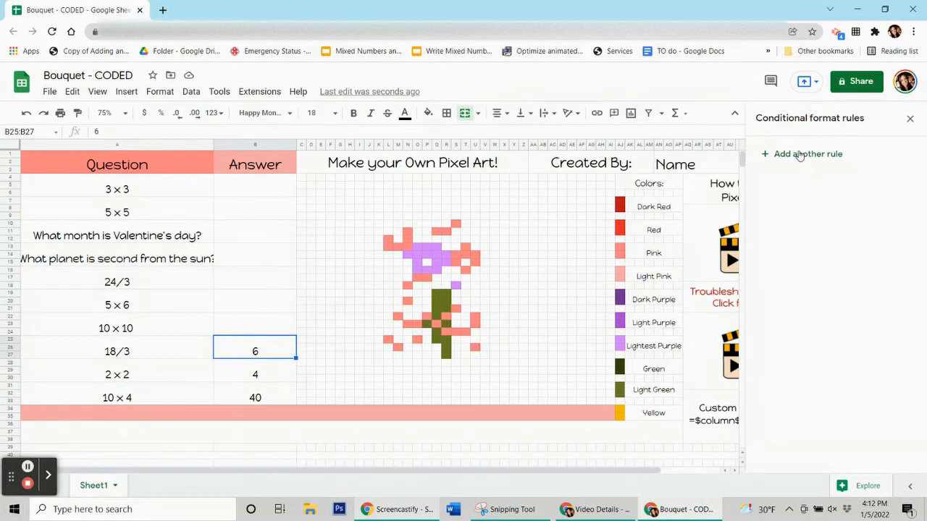
pyautogui.click(806, 153)
pyautogui.click(863, 346)
pyautogui.click(855, 172)
pyautogui.click(833, 278)
pyautogui.click(796, 473)
pyautogui.click(794, 304)
pyautogui.write('=$b$')
# Apply the green rule to stem pixels Q19:R21, Q22, P23 and R23, then save.
pyautogui.click(904, 207)
pyautogui.moveTo(436, 293); pyautogui.dragTo(447, 354)
pyautogui.keyDown('ctrl'); pyautogui.click(437, 315); pyautogui.keyUp('ctrl')
pyautogui.keyDown('ctrl'); pyautogui.click(428, 323); pyautogui.keyUp('ctrl')
pyautogui.keyDown('ctrl'); pyautogui.click(445, 324); pyautogui.keyUp('ctrl')
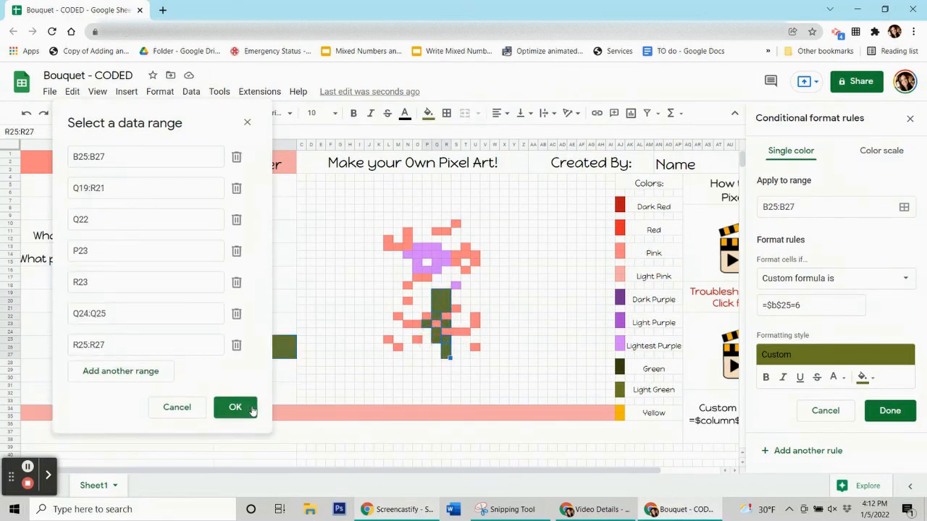
pyautogui.click(248, 407)
pyautogui.click(890, 410)
# Remove the manual pixel fill and clear the 6 answer.
pyautogui.click(427, 114)
pyautogui.click(489, 341)
pyautogui.click(265, 357)
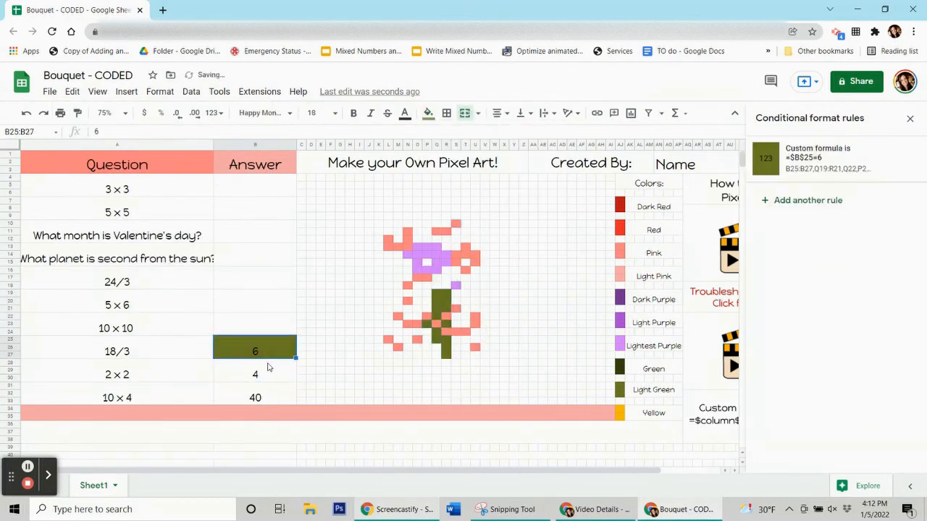
pyautogui.press('Delete')
pyautogui.click(268, 369)
pyautogui.click(418, 248)
# Add a lightest-purple custom-formula rule =$b$28=4.
pyautogui.click(428, 114)
pyautogui.click(278, 372)
pyautogui.click(830, 157)
pyautogui.click(867, 346)
pyautogui.click(830, 174)
pyautogui.click(860, 281)
pyautogui.scroll(-3, 825, 369)
pyautogui.click(820, 475)
pyautogui.click(807, 304)
pyautogui.write('=$b$28=4')
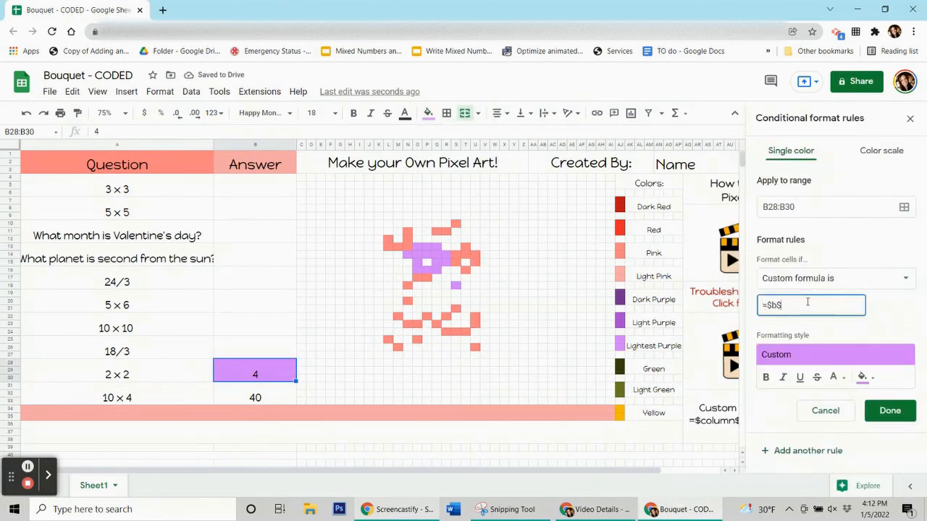
# Apply the lightest-purple rule to the lightest-purple bouquet pixels and save it.
pyautogui.click(904, 207)
pyautogui.moveTo(513, 224); pyautogui.dragTo(236, 139)
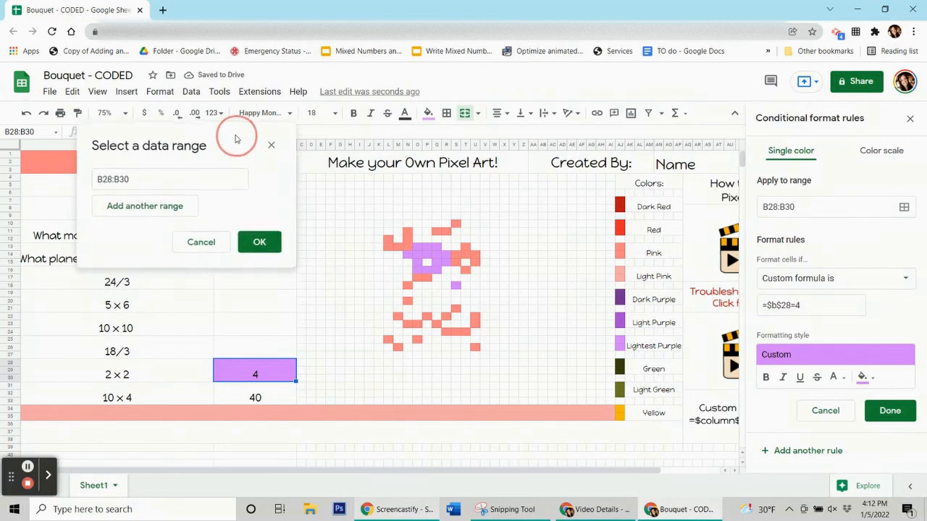
pyautogui.moveTo(417, 247); pyautogui.dragTo(437, 255)
pyautogui.keyDown('ctrl'); pyautogui.click(447, 257); pyautogui.keyUp('ctrl')
pyautogui.moveTo(439, 263); pyautogui.dragTo(446, 263)
pyautogui.moveTo(437, 270); pyautogui.dragTo(419, 270)
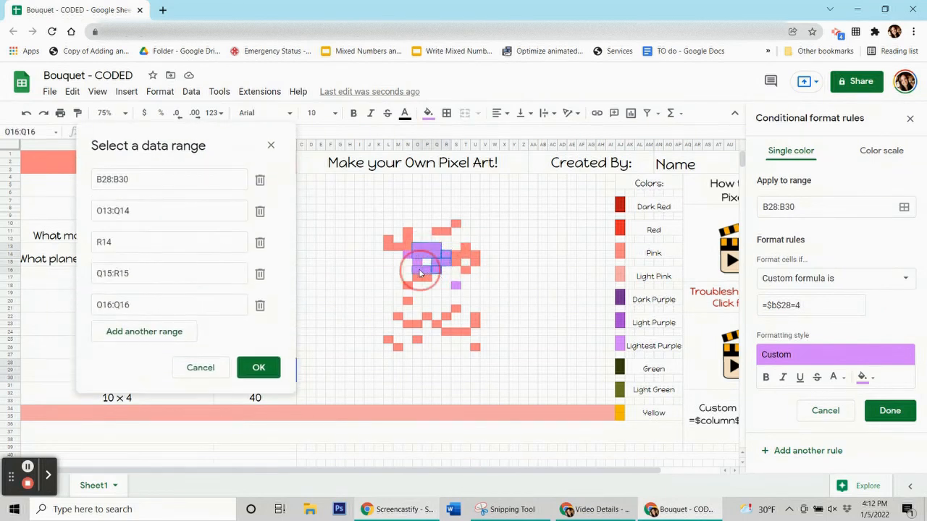
pyautogui.keyDown('ctrl'); pyautogui.click(417, 262); pyautogui.keyUp('ctrl')
pyautogui.keyDown('ctrl'); pyautogui.click(408, 255); pyautogui.keyUp('ctrl')
pyautogui.keyDown('ctrl'); pyautogui.click(456, 285); pyautogui.keyUp('ctrl')
pyautogui.click(258, 430)
pyautogui.click(872, 420)
# Clear the answer cell's manual fill and delete the 4 from B28.
pyautogui.click(428, 113)
pyautogui.click(476, 343)
pyautogui.click(247, 369)
pyautogui.press('Delete')
pyautogui.click(251, 395)
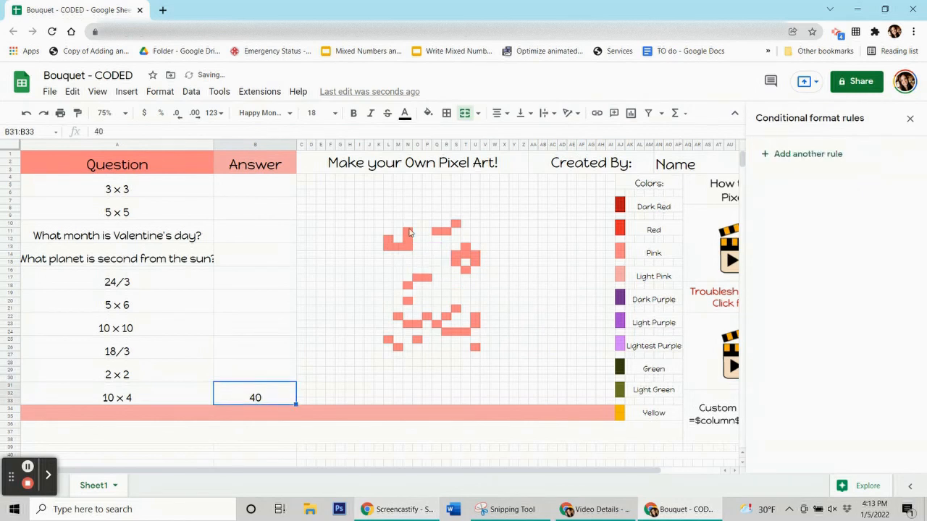
# Create a pink-fill custom-formula rule =$b$31=40 for answer cell B31.
pyautogui.click(407, 239)
pyautogui.click(428, 113)
pyautogui.click(255, 395)
pyautogui.click(830, 152)
pyautogui.click(870, 345)
pyautogui.click(746, 172)
pyautogui.click(809, 283)
pyautogui.scroll(-3, 815, 315)
pyautogui.click(817, 473)
pyautogui.click(796, 304)
pyautogui.write('=$b$31=40')
# Start the pink rule's range with L12 and a run of upper pink pixels.
pyautogui.click(903, 207)
pyautogui.moveTo(449, 230); pyautogui.dragTo(198, 126)
pyautogui.keyDown('ctrl'); pyautogui.click(388, 239); pyautogui.keyUp('ctrl')
pyautogui.moveTo(408, 231); pyautogui.dragTo(475, 256)
pyautogui.keyDown('ctrl'); pyautogui.click(455, 223); pyautogui.keyUp('ctrl')
pyautogui.keyDown('ctrl'); pyautogui.click(466, 249); pyautogui.keyUp('ctrl')
pyautogui.keyDown('ctrl'); pyautogui.click(455, 263); pyautogui.keyUp('ctrl')
pyautogui.keyDown('ctrl'); pyautogui.click(475, 263); pyautogui.keyUp('ctrl')
pyautogui.keyDown('ctrl'); pyautogui.click(465, 270); pyautogui.keyUp('ctrl')
# Add more pink pixels to the range, extending U22 to U22:U23.
pyautogui.moveTo(417, 277); pyautogui.dragTo(427, 278)
pyautogui.keyDown('ctrl'); pyautogui.click(407, 285); pyautogui.keyUp('ctrl')
pyautogui.keyDown('ctrl'); pyautogui.click(408, 301); pyautogui.keyUp('ctrl')
pyautogui.keyDown('ctrl'); pyautogui.click(398, 316); pyautogui.keyUp('ctrl')
pyautogui.keyDown('ctrl'); pyautogui.click(427, 316); pyautogui.keyUp('ctrl')
pyautogui.keyDown('ctrl'); pyautogui.click(455, 309); pyautogui.keyUp('ctrl')
pyautogui.keyDown('ctrl'); pyautogui.click(446, 316); pyautogui.keyUp('ctrl')
pyautogui.keyDown('ctrl'); pyautogui.click(475, 317); pyautogui.keyUp('ctrl')
pyautogui.moveTo(475, 316); pyautogui.dragTo(466, 331)
# Add pink pixels R24:T24, M26 and L25, then confirm and save the pink rule.
pyautogui.keyDown('ctrl'); pyautogui.click(437, 324); pyautogui.keyUp('ctrl')
pyautogui.moveTo(408, 325); pyautogui.dragTo(417, 325)
pyautogui.keyDown('ctrl'); pyautogui.click(417, 339); pyautogui.keyUp('ctrl')
pyautogui.keyDown('ctrl'); pyautogui.click(475, 347); pyautogui.keyUp('ctrl')
pyautogui.keyDown('ctrl'); pyautogui.click(397, 347); pyautogui.keyUp('ctrl')
pyautogui.keyDown('ctrl'); pyautogui.click(388, 340); pyautogui.keyUp('ctrl')
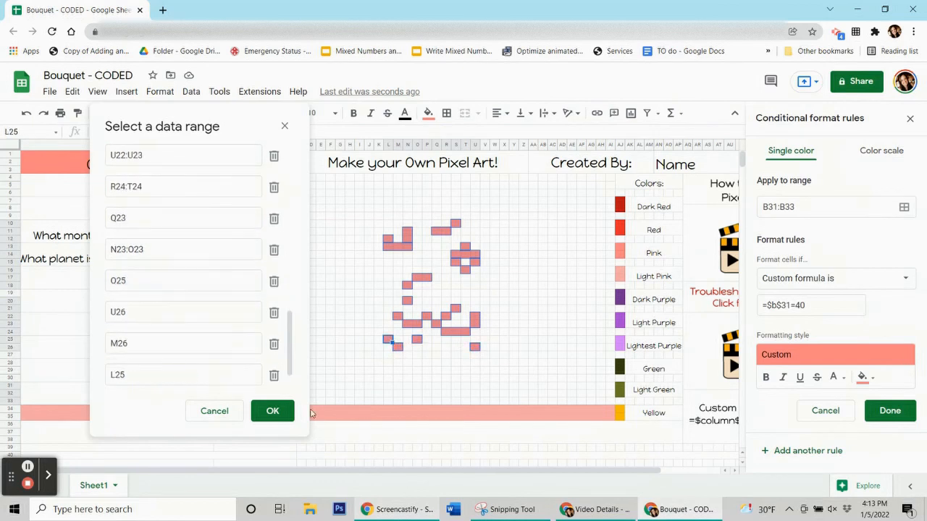
pyautogui.click(272, 411)
pyautogui.click(890, 410)
# Remove the leftover manual fill and delete the 40 answer from B31.
pyautogui.click(428, 113)
pyautogui.click(455, 341)
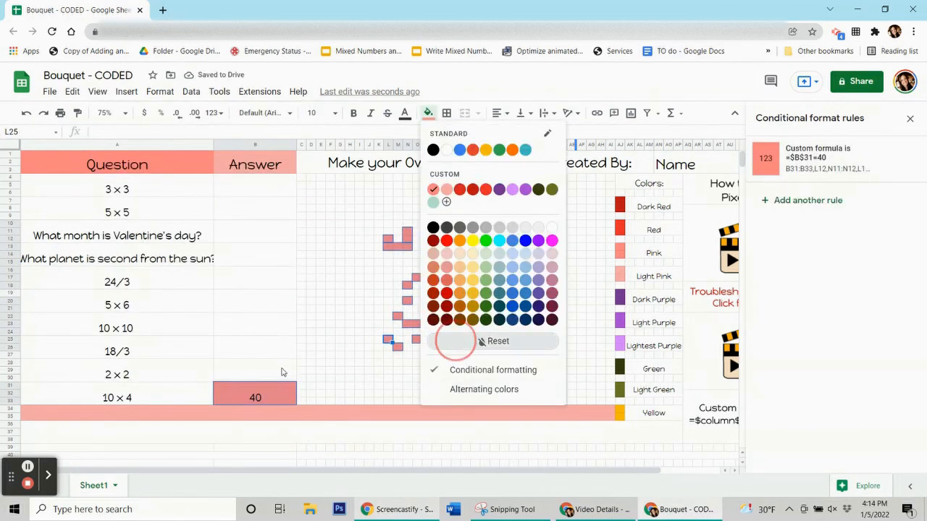
pyautogui.click(283, 373)
pyautogui.click(283, 391)
pyautogui.press('Delete')
# Dismiss the video link preview and check the colour rules on a few answer cells, including B28 and B31.
pyautogui.click(29, 468)
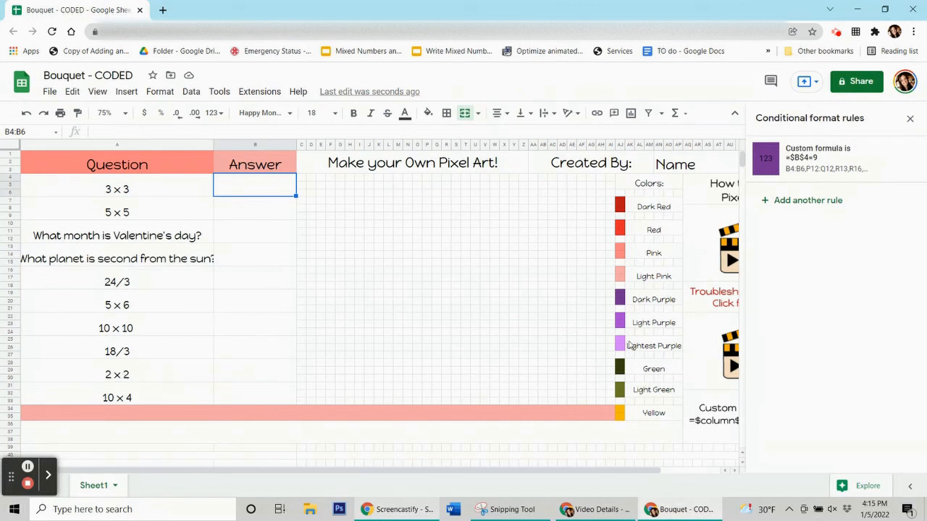
pyautogui.moveTo(711, 358)
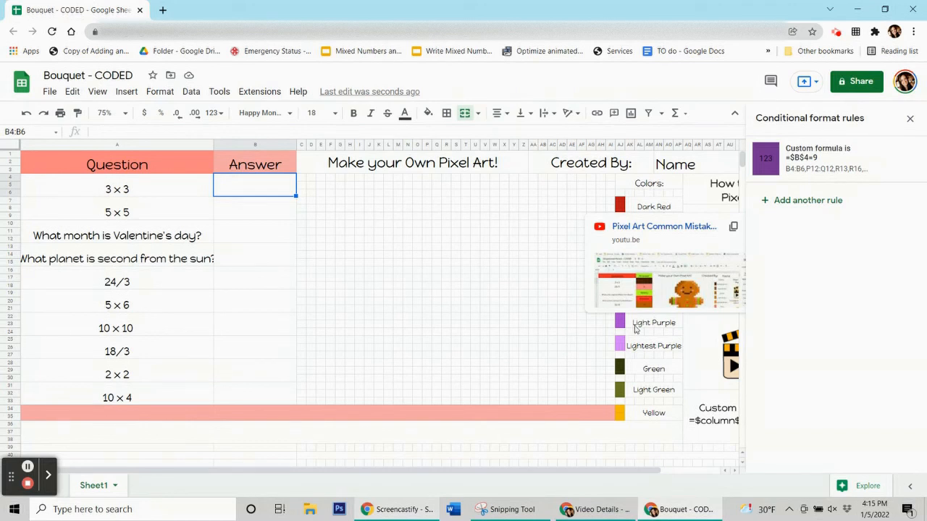
pyautogui.click(543, 304)
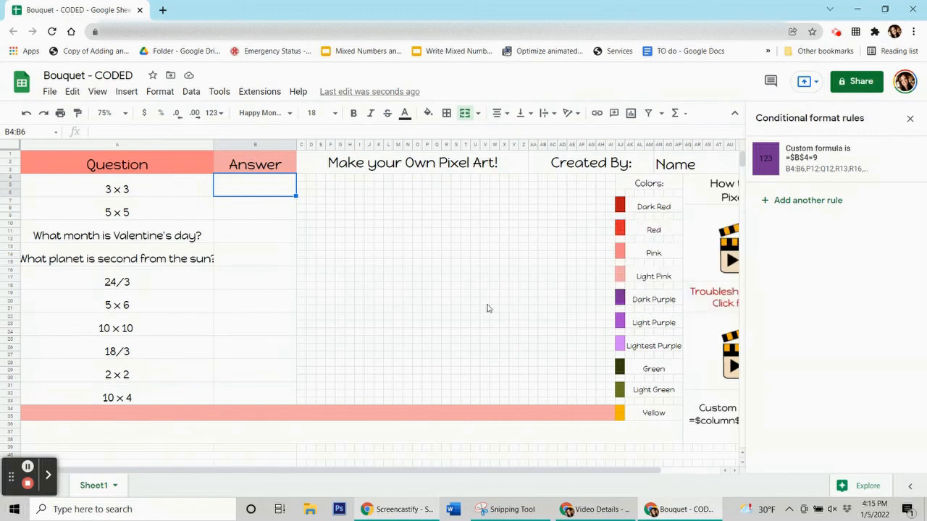
pyautogui.click(251, 235)
pyautogui.press('Down')
pyautogui.press('Down')
pyautogui.press('Down')
pyautogui.press('Down')
pyautogui.press('Down')
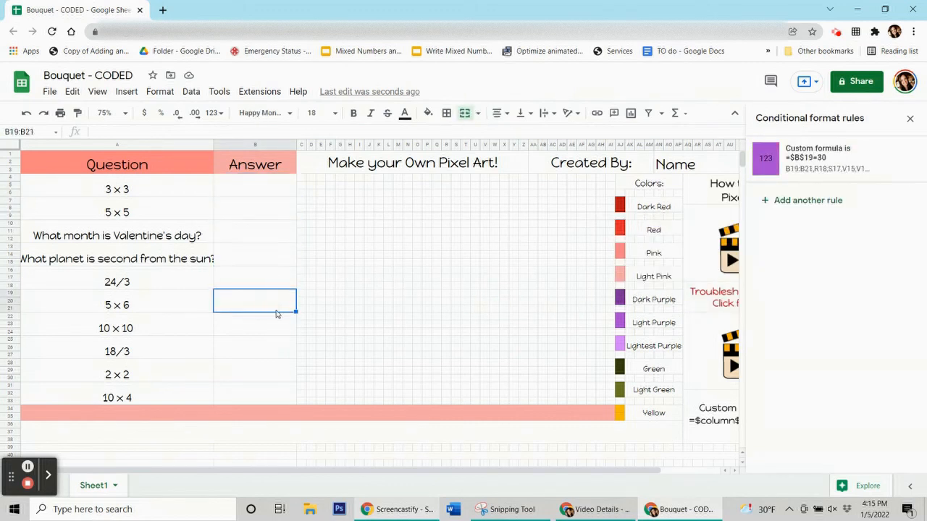
pyautogui.click(280, 373)
pyautogui.click(273, 393)
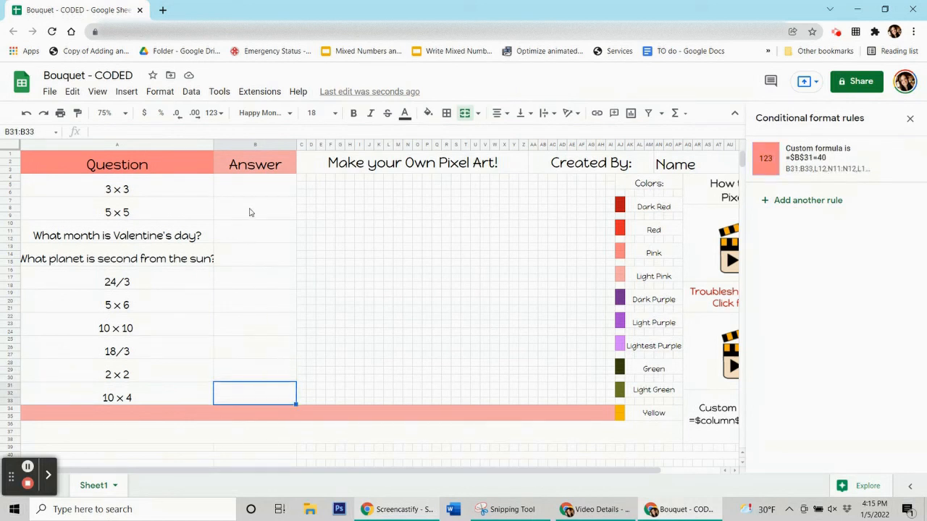
# Review each answer cell's custom-formula rule in order from B4 down to B31.
pyautogui.click(257, 191)
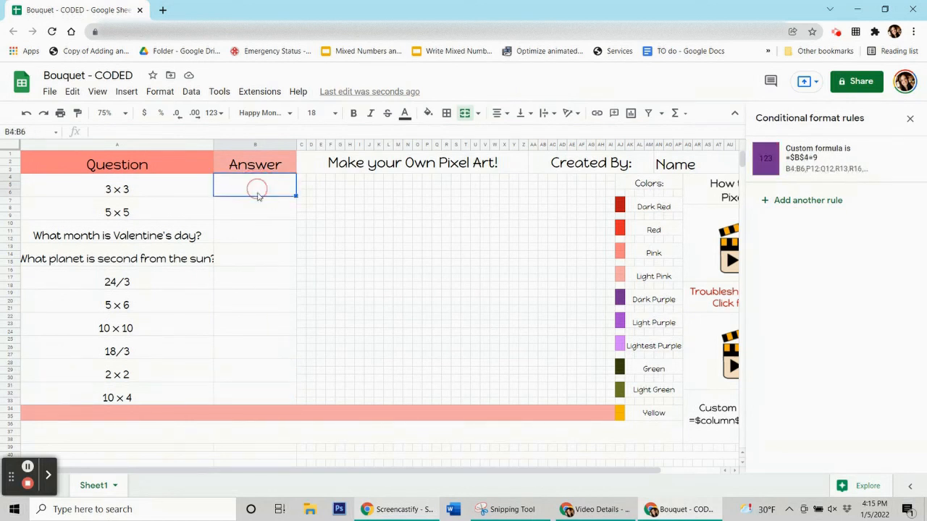
pyautogui.click(257, 217)
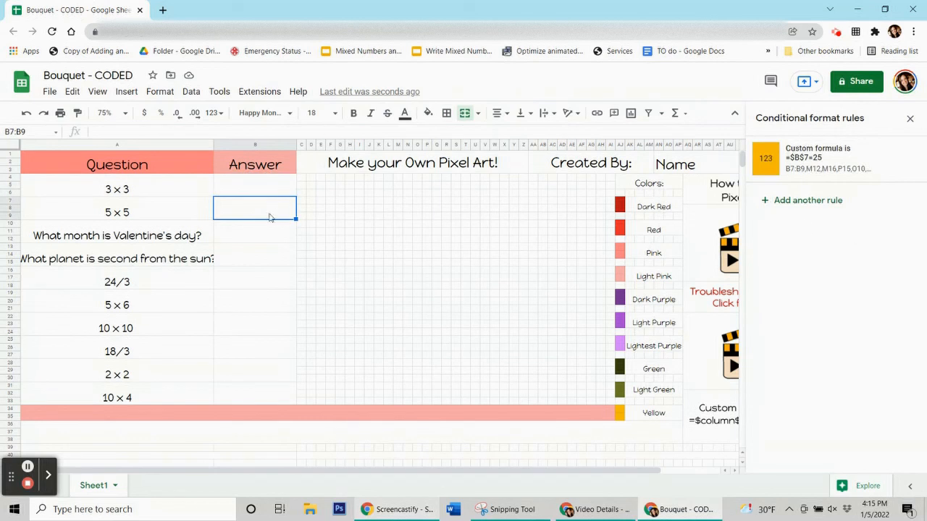
pyautogui.click(246, 191)
pyautogui.click(247, 210)
pyautogui.click(249, 230)
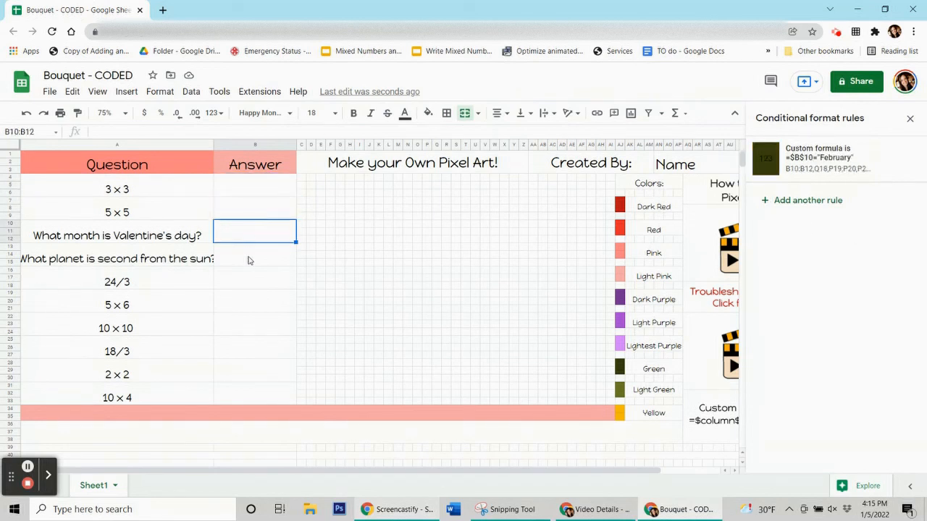
pyautogui.click(248, 259)
pyautogui.click(251, 282)
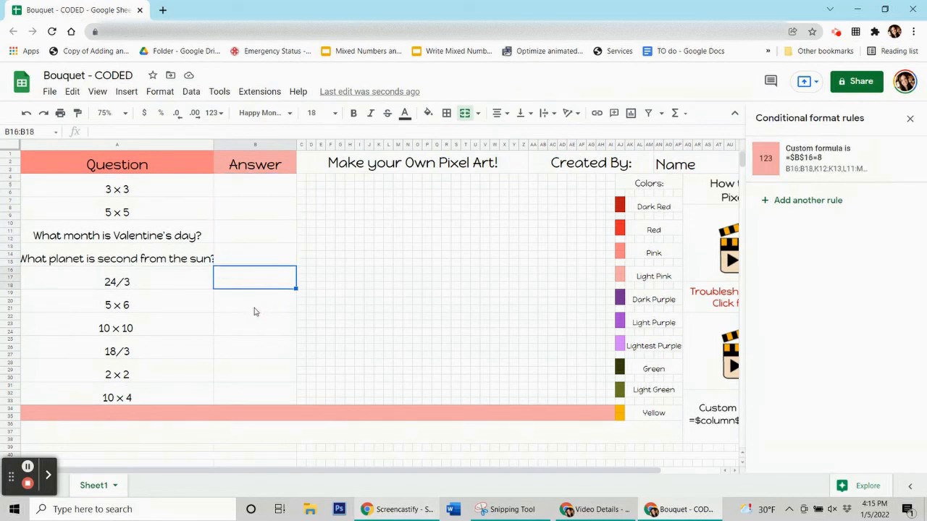
pyautogui.click(254, 310)
pyautogui.click(257, 326)
pyautogui.click(259, 349)
pyautogui.click(259, 372)
pyautogui.click(251, 393)
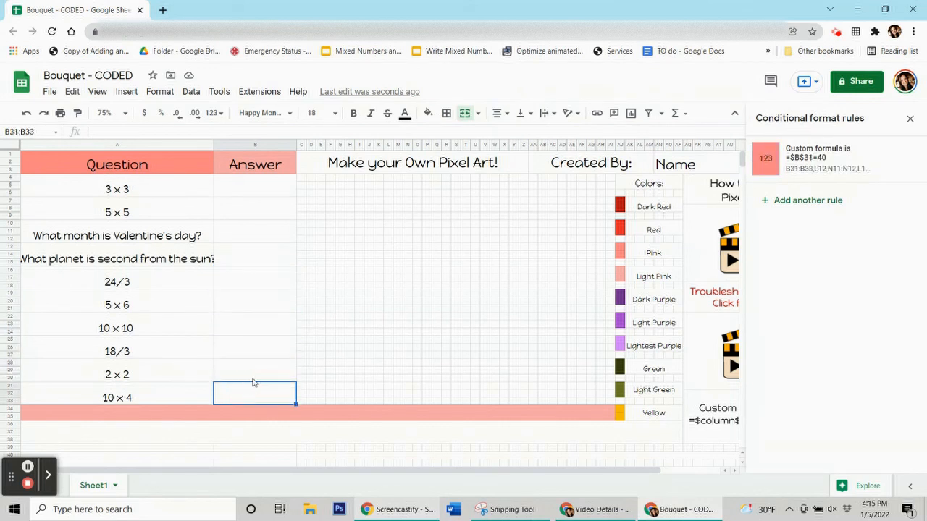
# Review the answer rules again from B28 back up to B4.
pyautogui.click(254, 375)
pyautogui.click(257, 343)
pyautogui.click(252, 320)
pyautogui.click(248, 297)
pyautogui.click(245, 277)
pyautogui.click(248, 257)
pyautogui.click(251, 232)
pyautogui.click(249, 209)
pyautogui.click(249, 190)
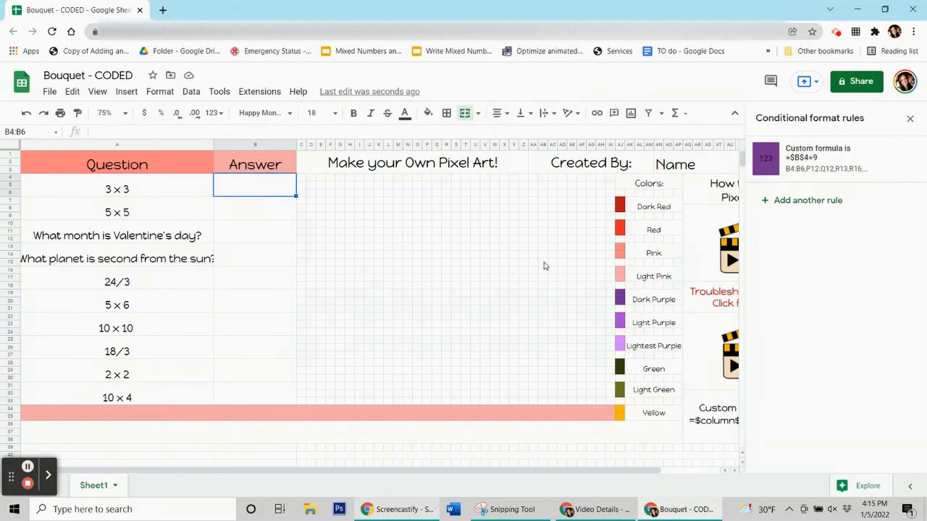
# Enter 9 in B4 and 25 in B7, then restore the February, Venus, 8, 30, 6 and 4 answers.
pyautogui.write('9')
pyautogui.press('Return')
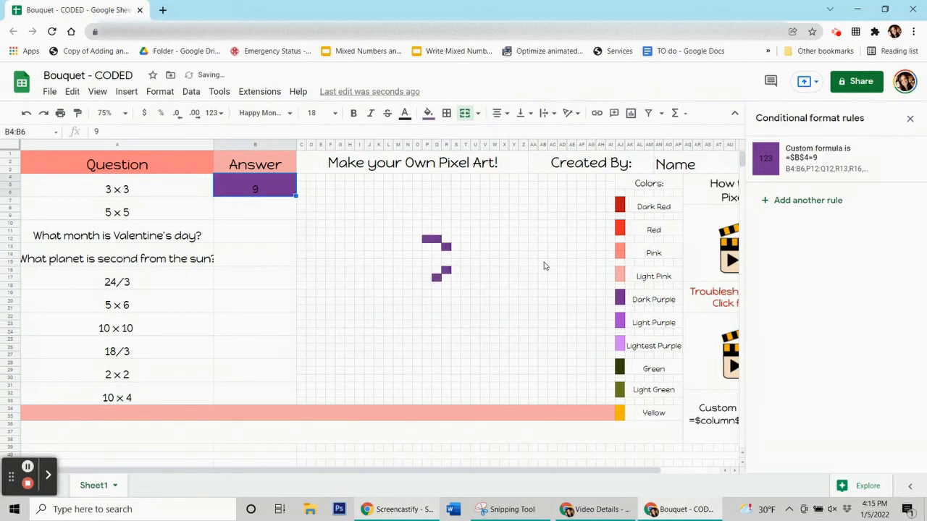
pyautogui.write('25')
pyautogui.press('Return')
pyautogui.hotkey('ctrl', 'z')
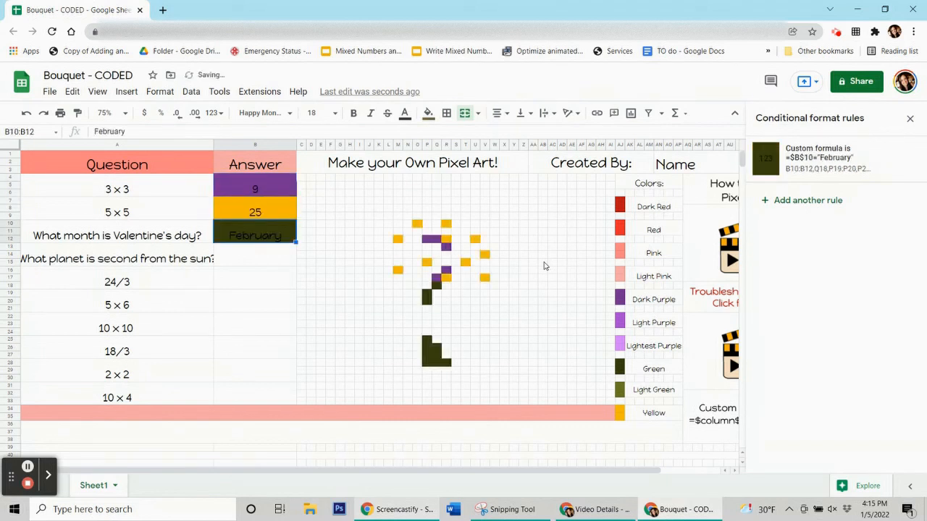
pyautogui.hotkey('ctrl', 'z')
pyautogui.hotkey('ctrl', 'z')
pyautogui.hotkey('ctrl', 'z')
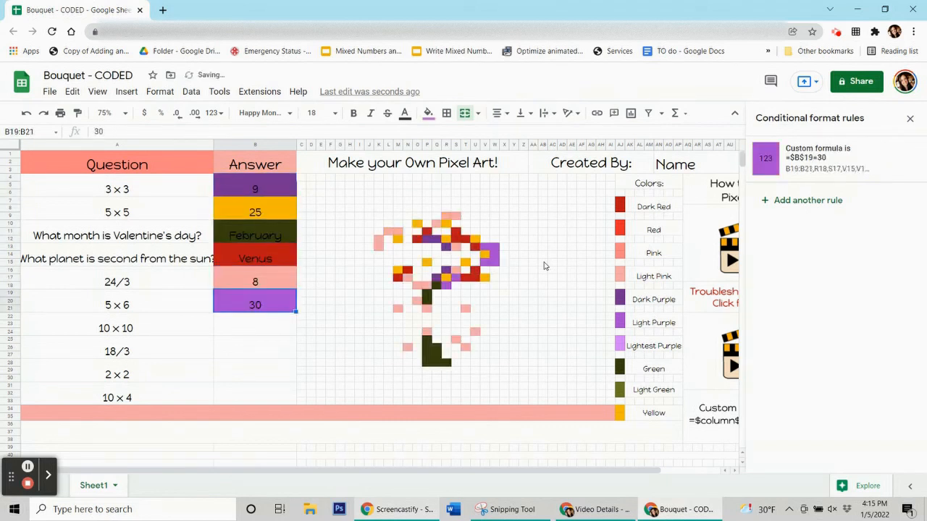
pyautogui.hotkey('ctrl', 'z')
pyautogui.hotkey('ctrl', 'z')
pyautogui.hotkey('ctrl', 'z')
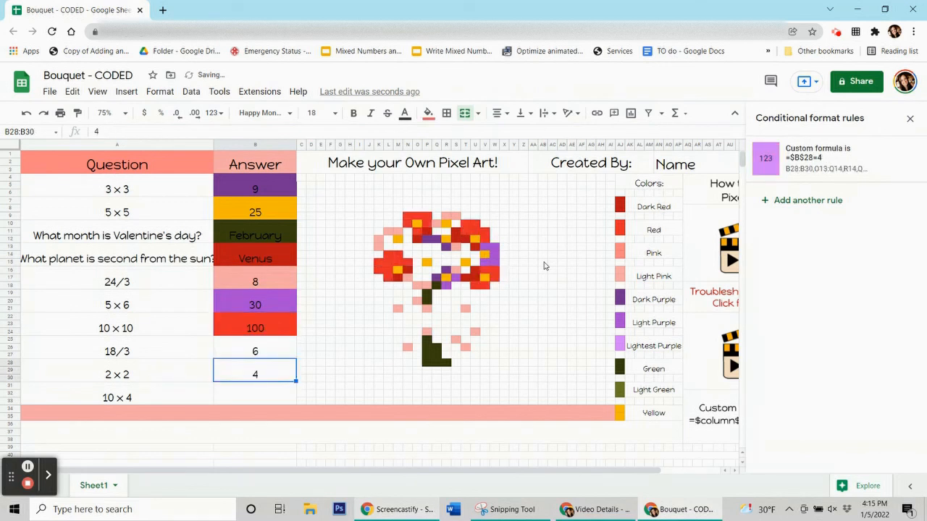
pyautogui.hotkey('ctrl', 'z')
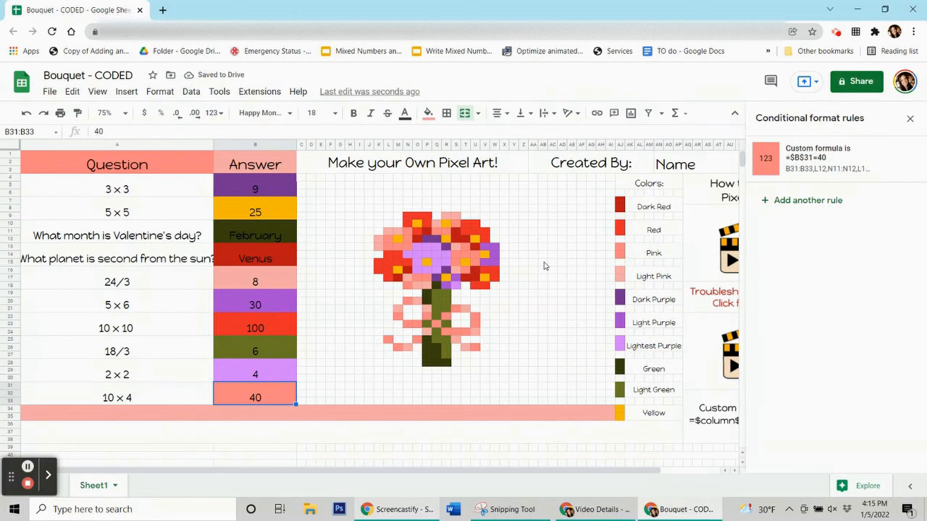
# Close the Conditional format rules sidebar and widen column A so the questions fit.
pyautogui.click(915, 121)
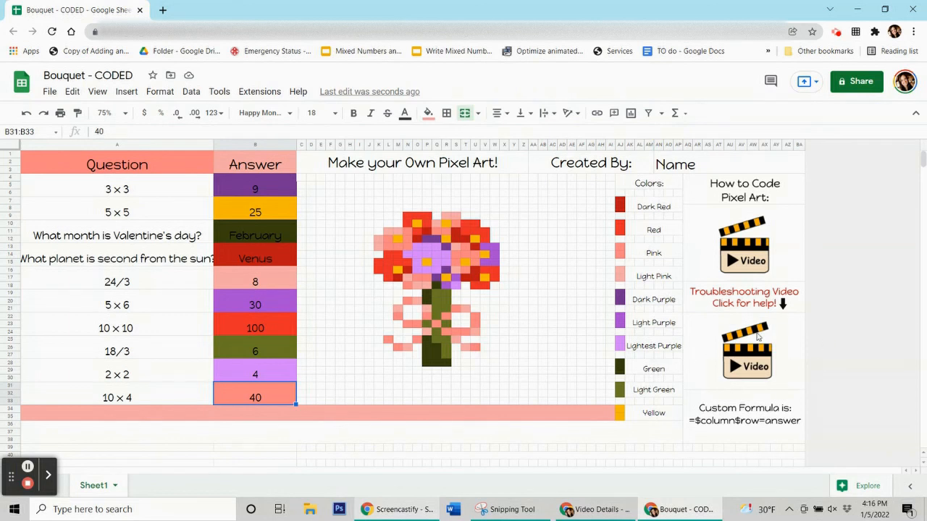
pyautogui.moveTo(727, 380)
pyautogui.moveTo(215, 145); pyautogui.dragTo(235, 143)
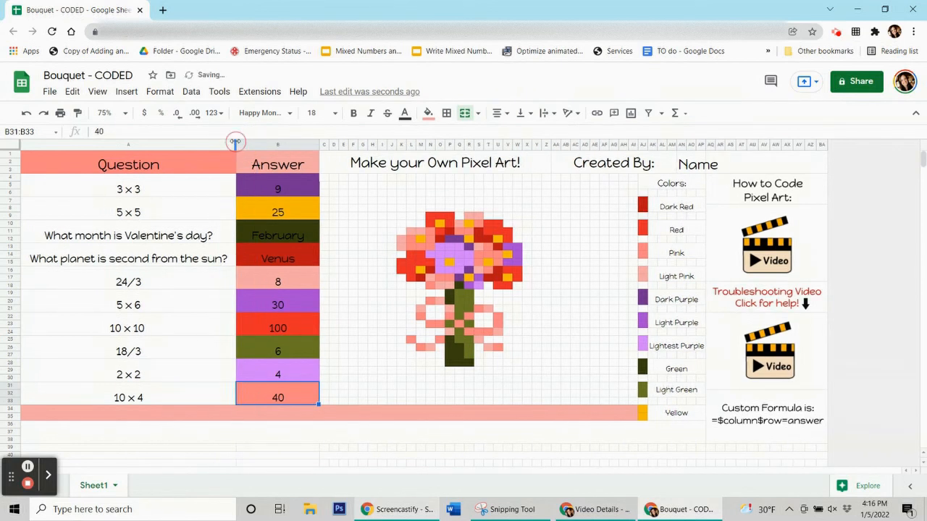